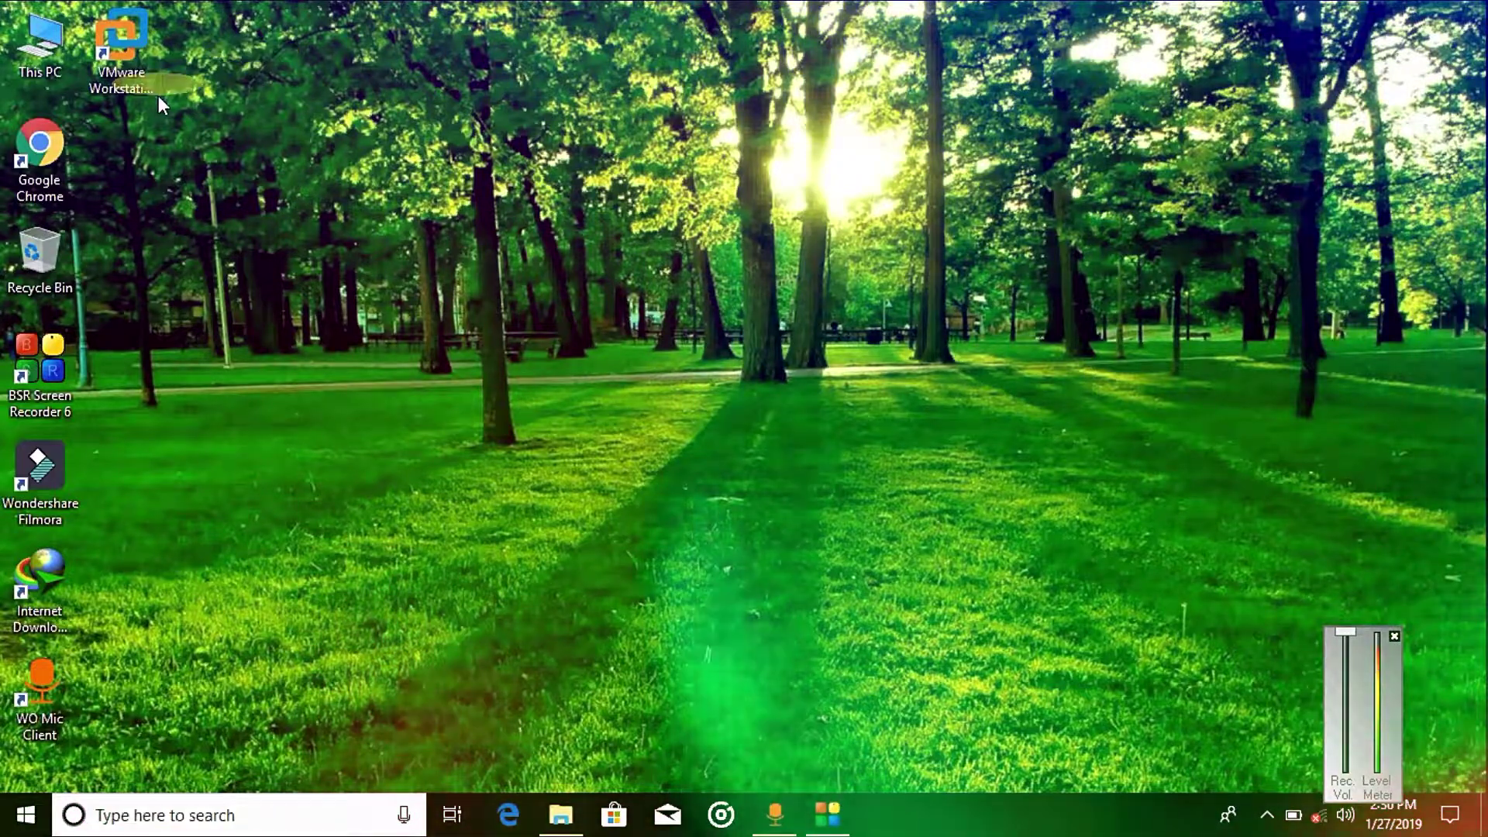
Step: Launch VMware Workstation Pro from its desktop shortcut's right-click menu
{"action": "left_click", "coordinate": [158, 96]}
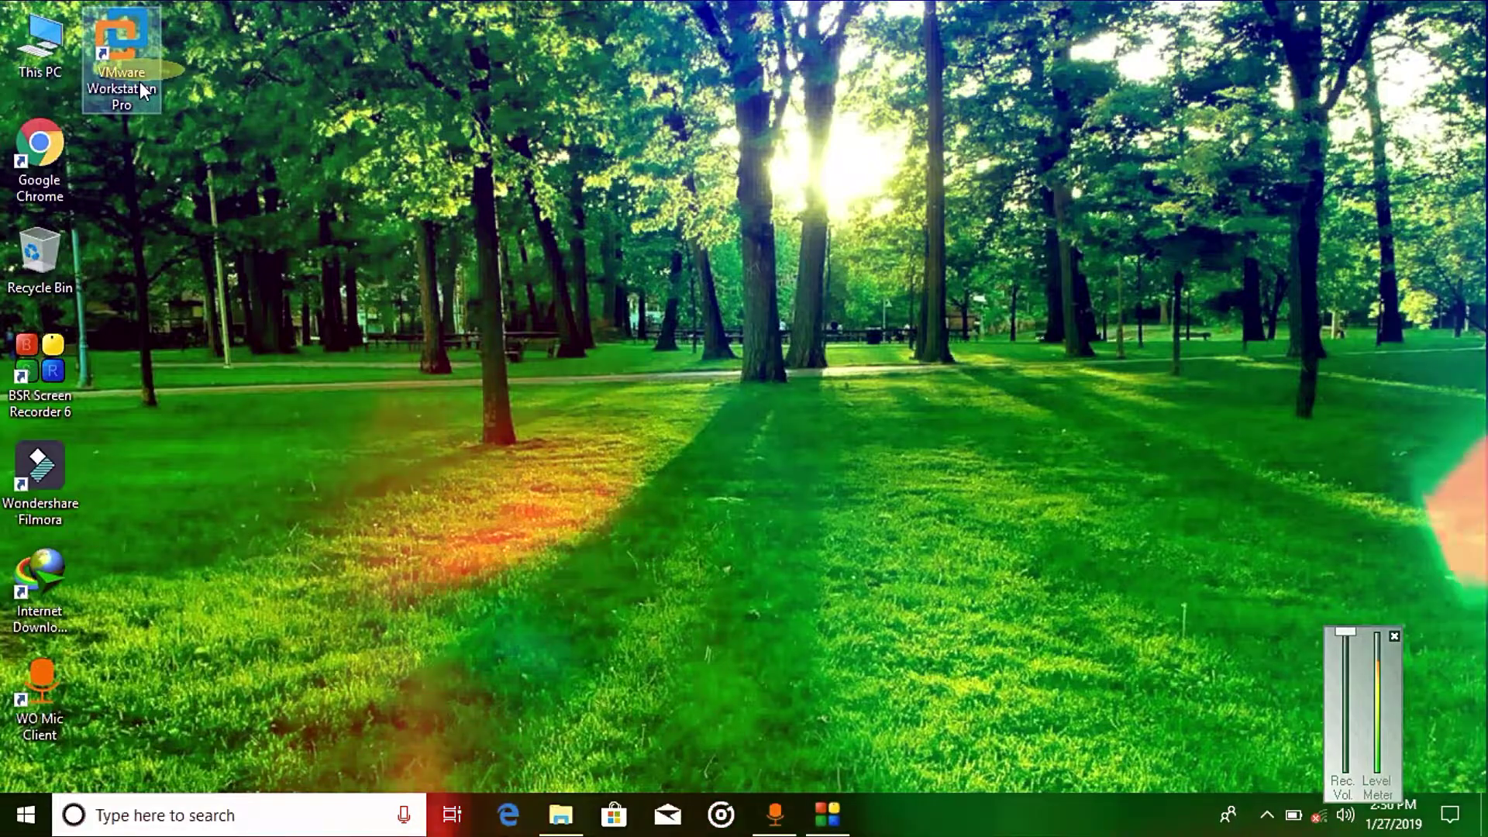
{"action": "right_click", "coordinate": [140, 83]}
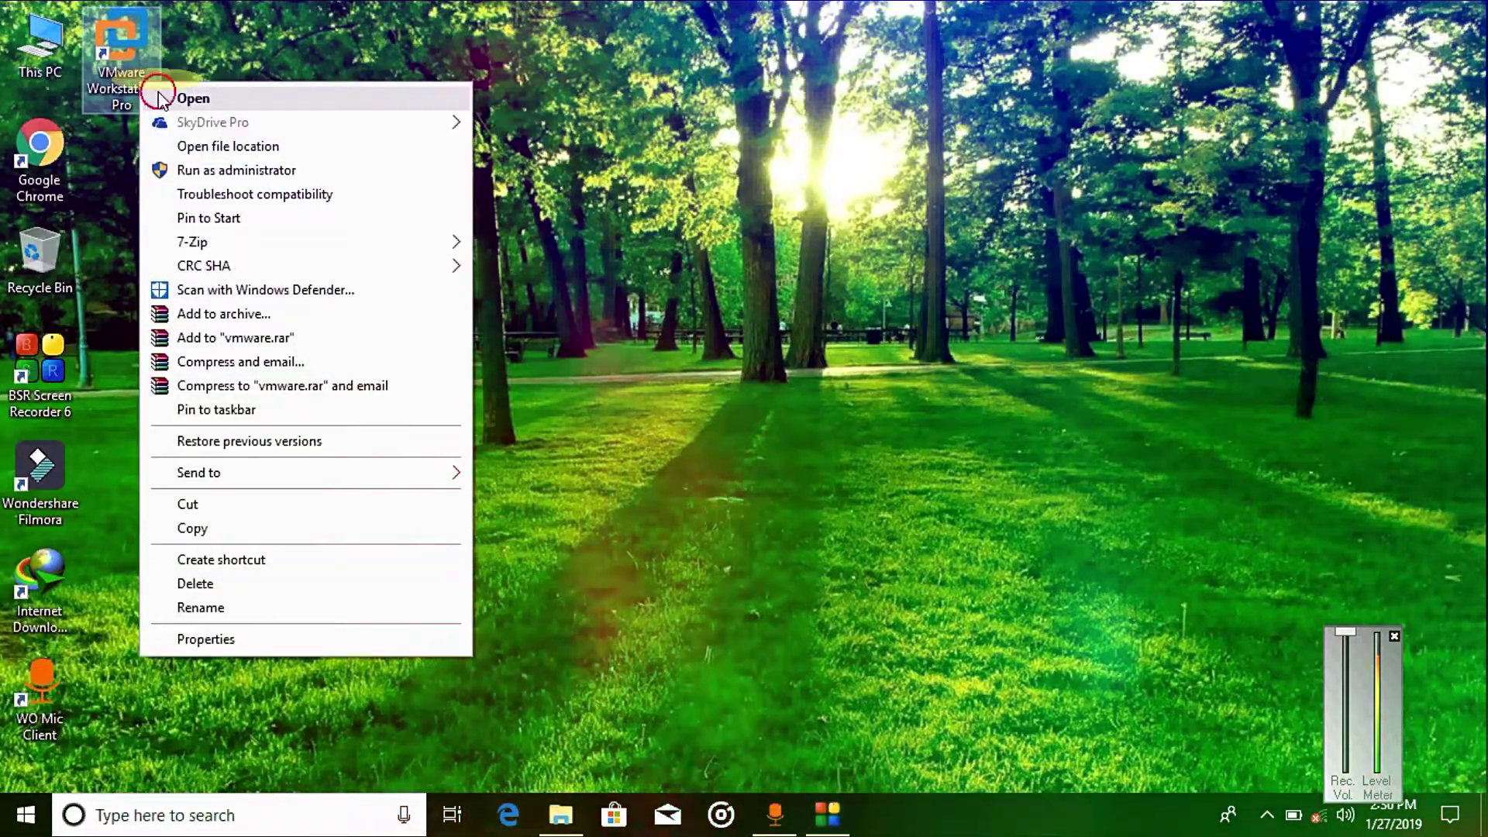
{"action": "left_click", "coordinate": [155, 94]}
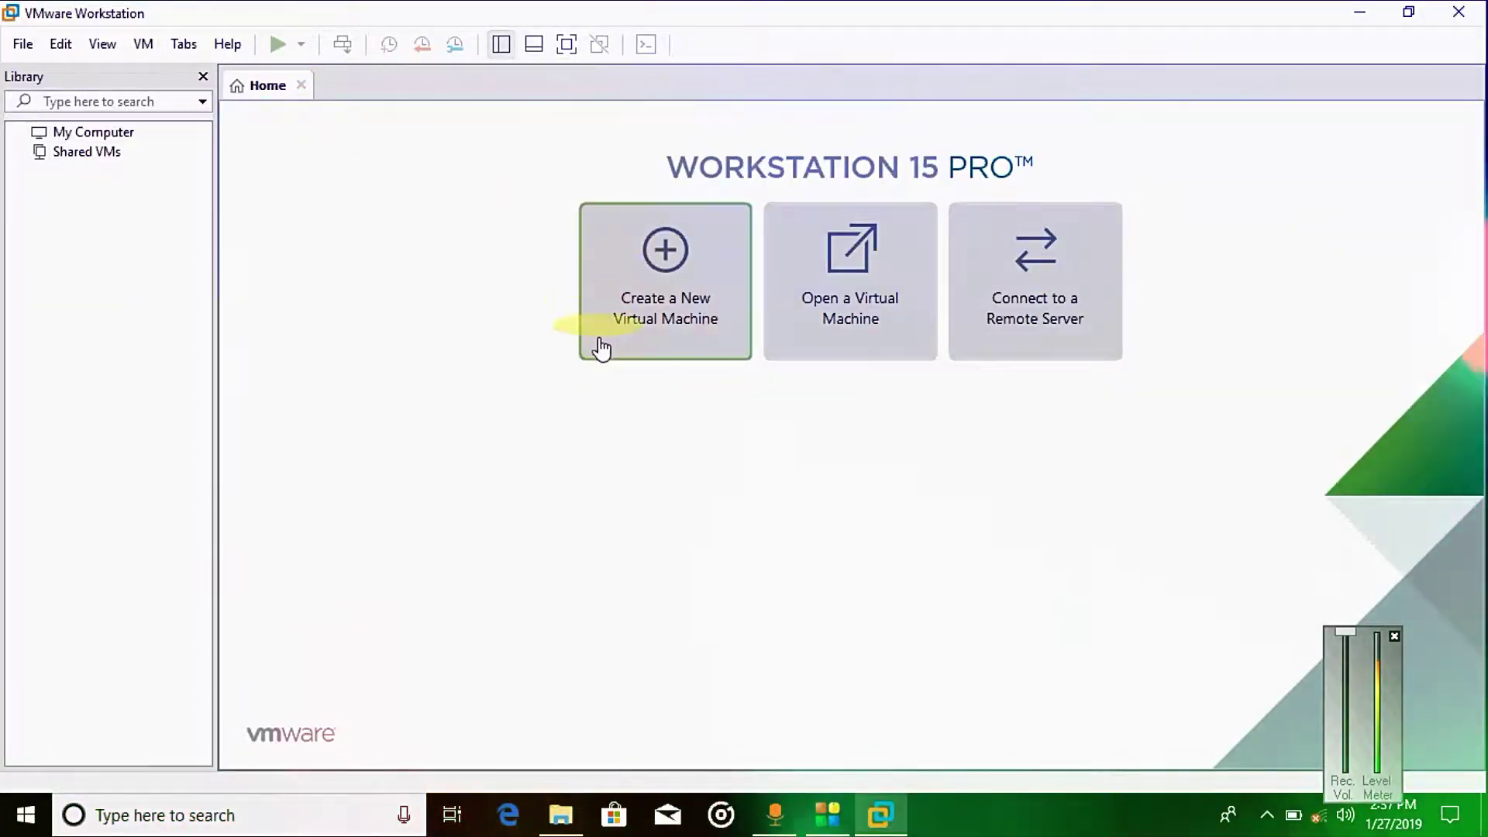
Step: Start a Typical new virtual machine and browse for the CentOS-7-x86_64-DVD-1804 ISO
{"action": "left_click", "coordinate": [661, 314]}
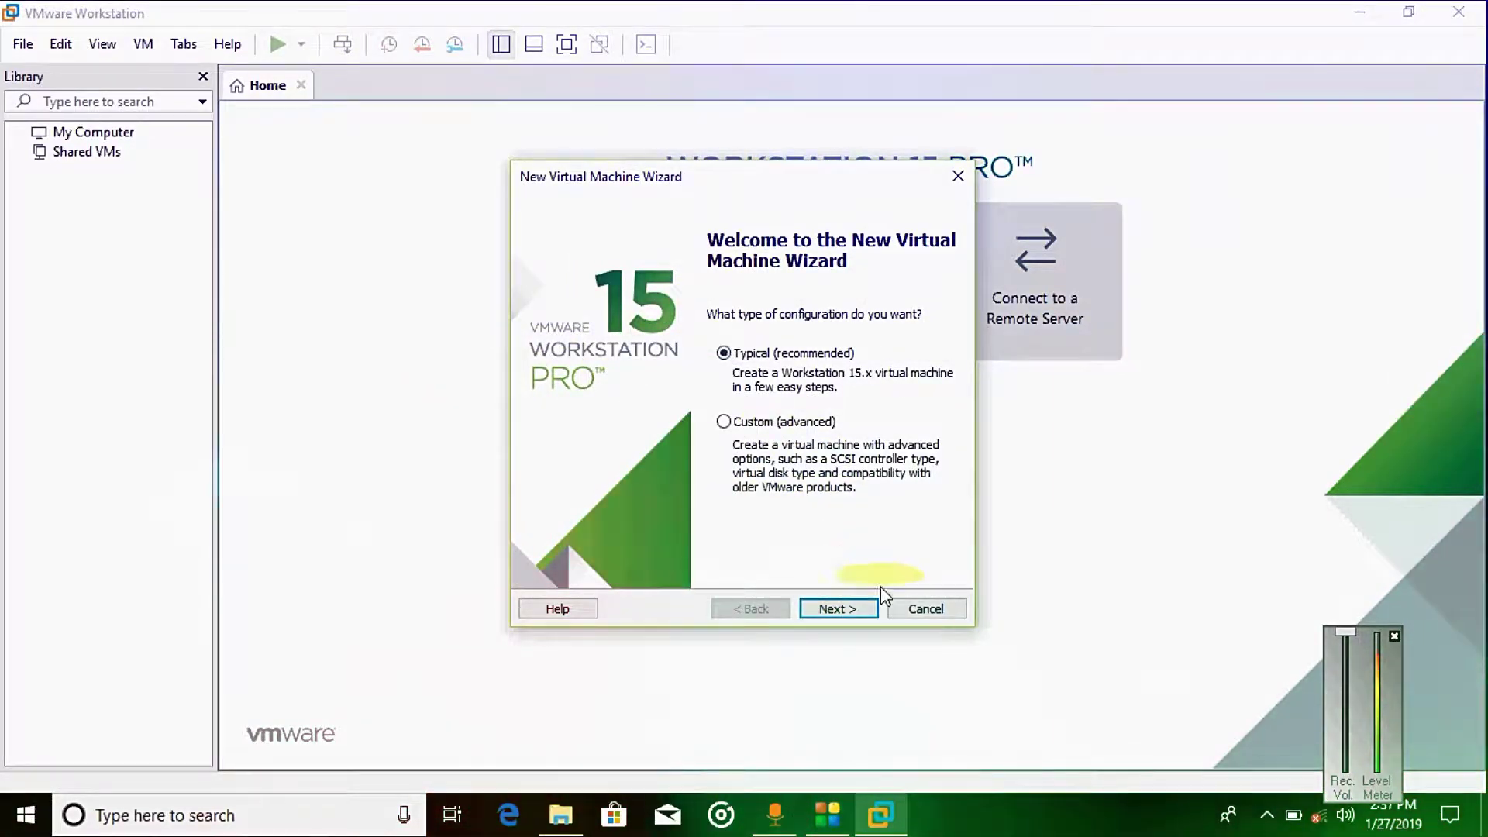
{"action": "left_click", "coordinate": [859, 609]}
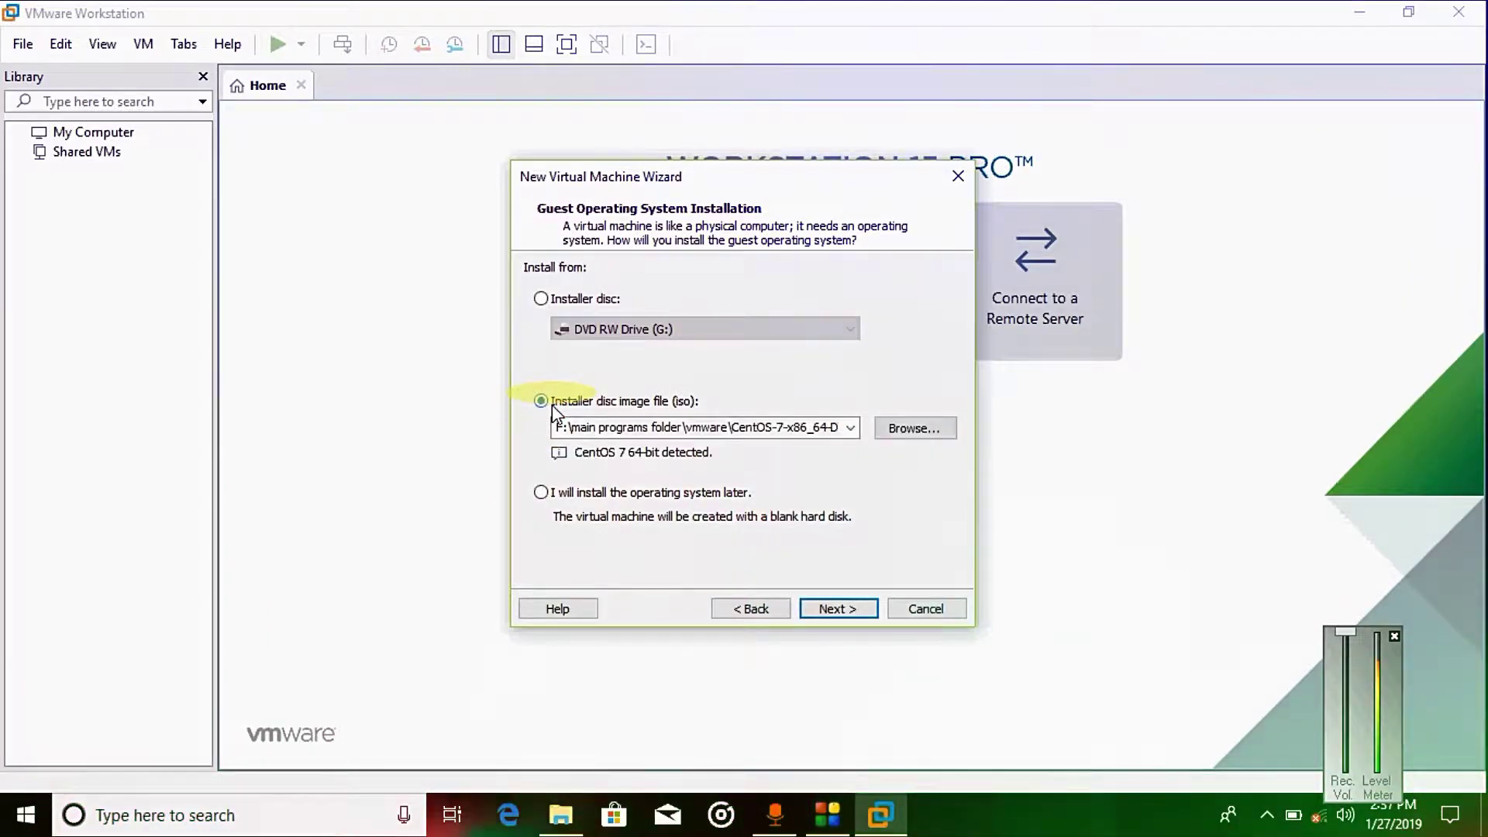
{"action": "left_click", "coordinate": [908, 431]}
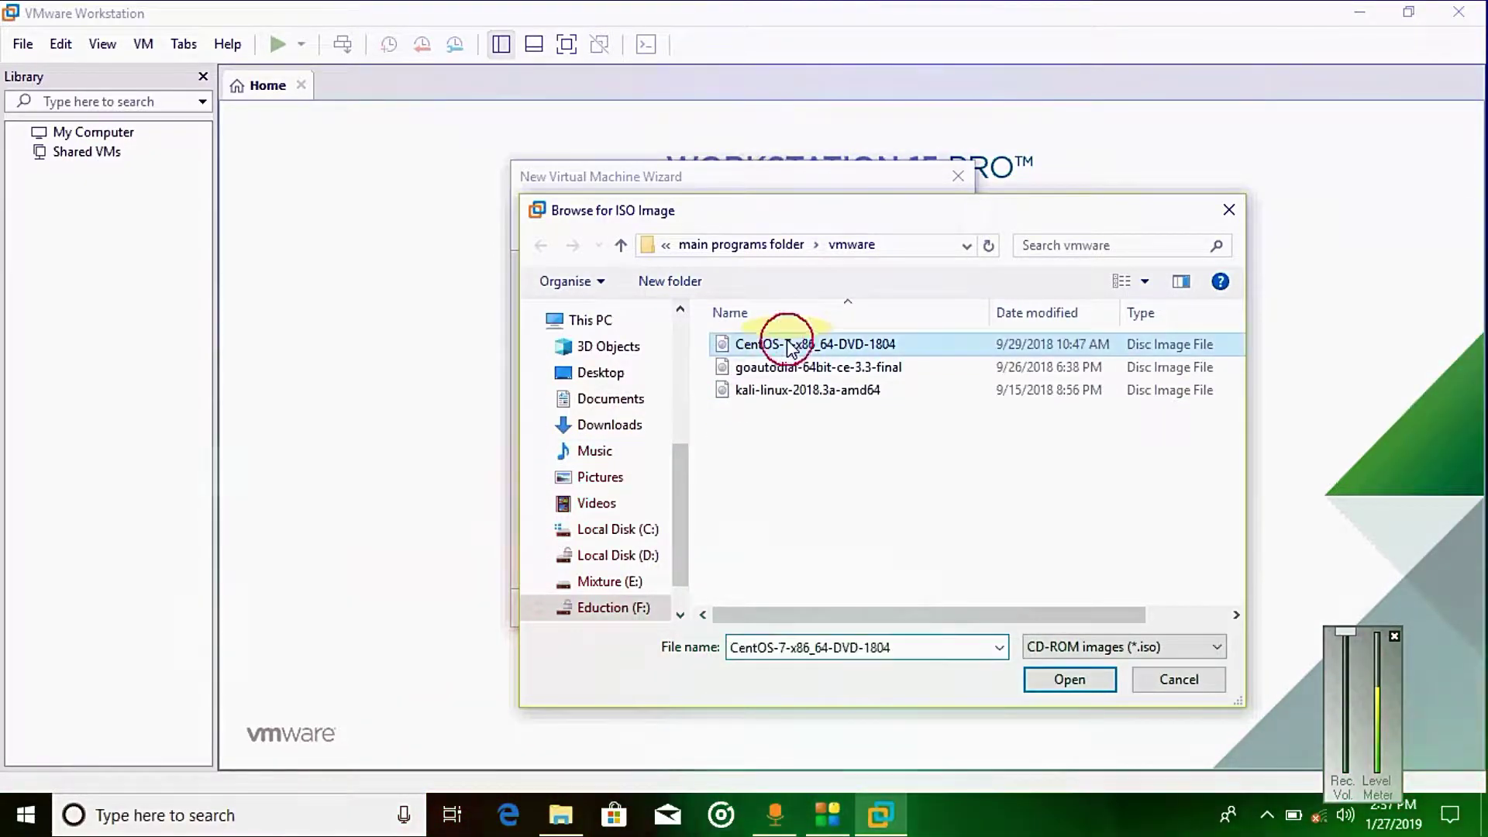
Step: Create the 'CentOS 7 64-bit' VM from the CentOS-7-x86_64-DVD-1804 ISO with a 20 GB single-file disk
{"action": "left_click", "coordinate": [1066, 681]}
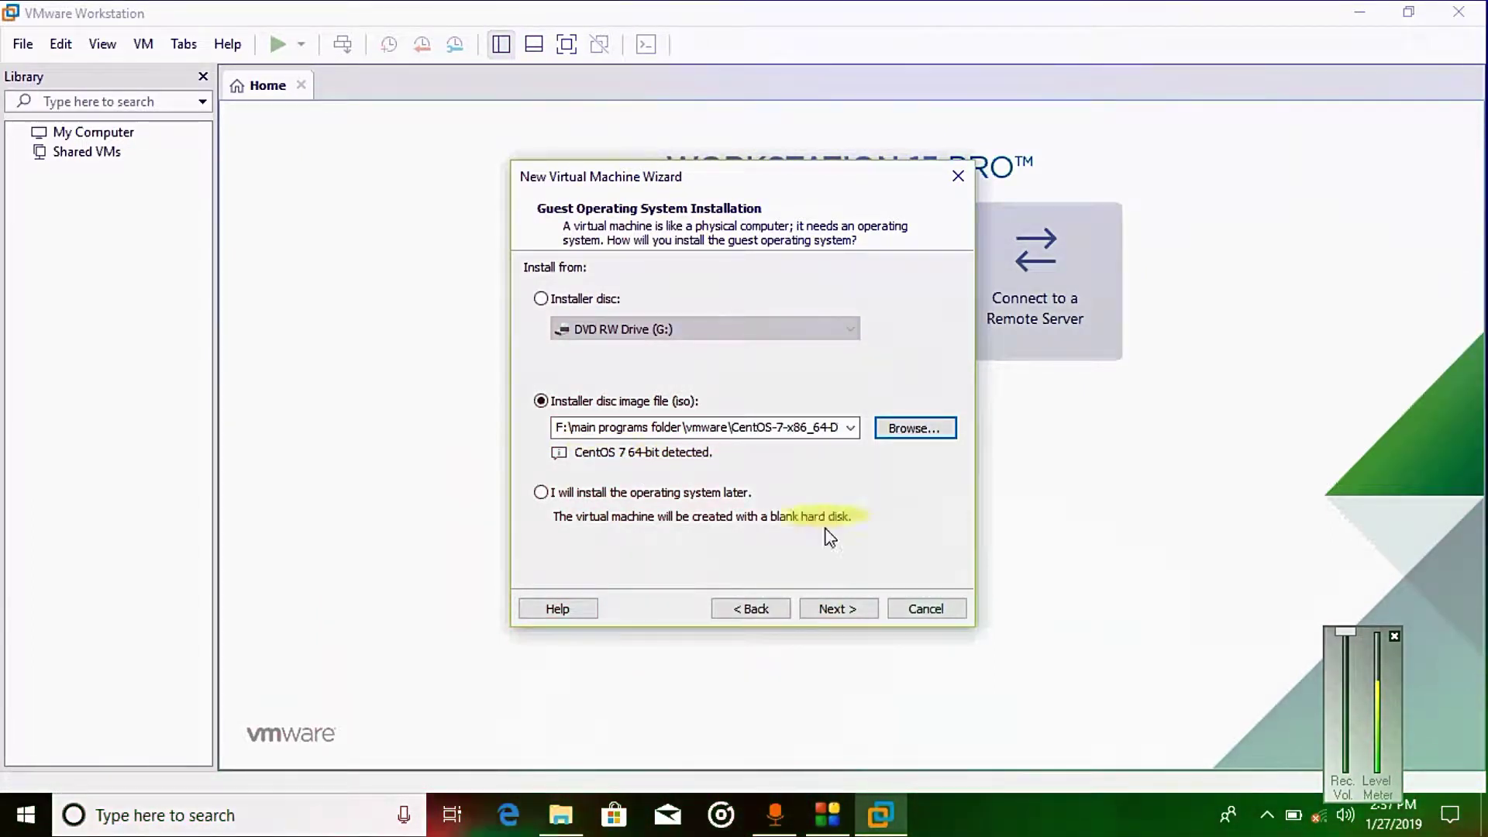
{"action": "left_click", "coordinate": [844, 608]}
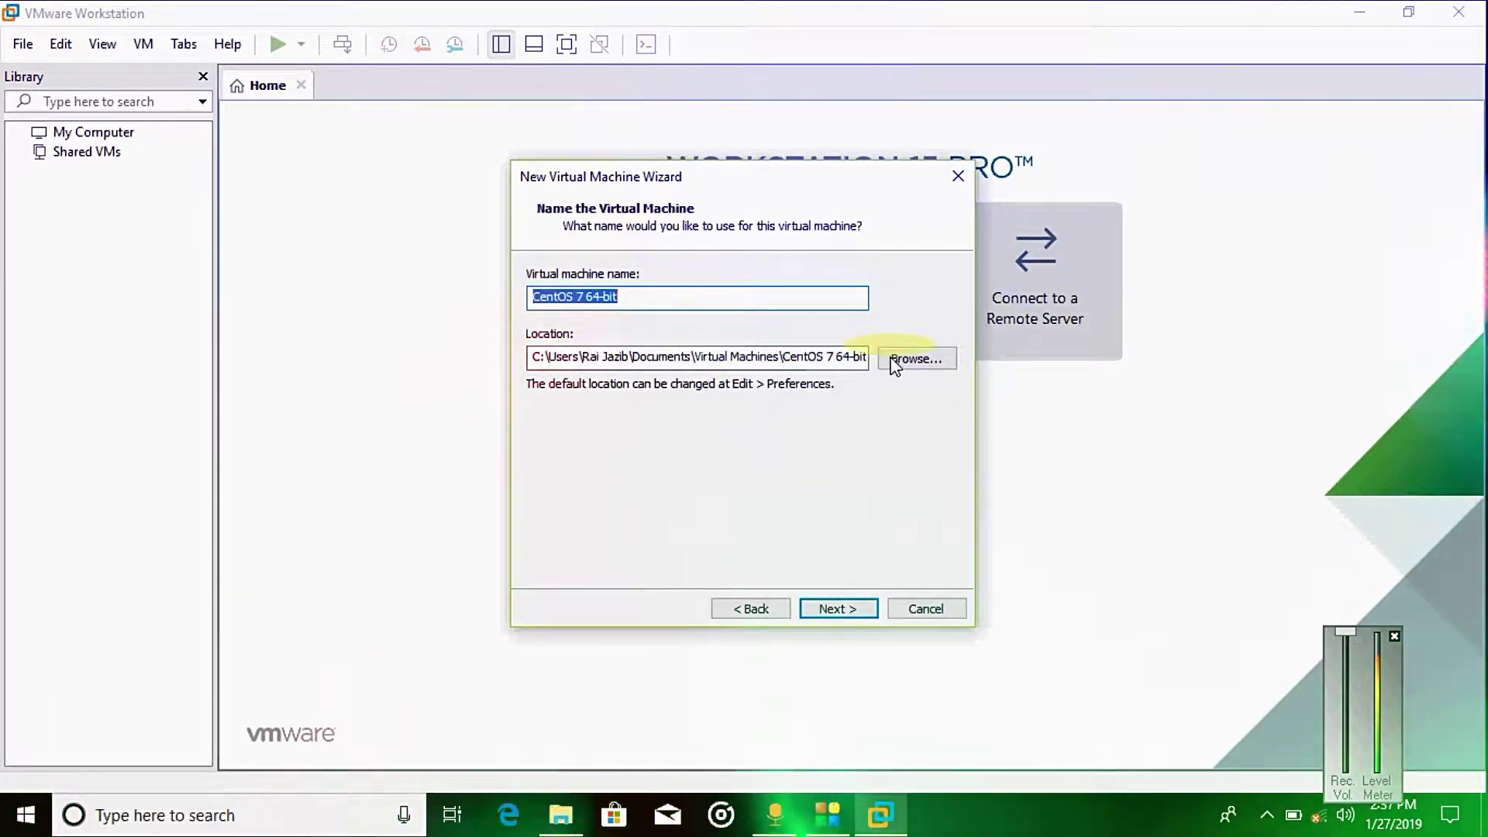
{"action": "left_click", "coordinate": [843, 609]}
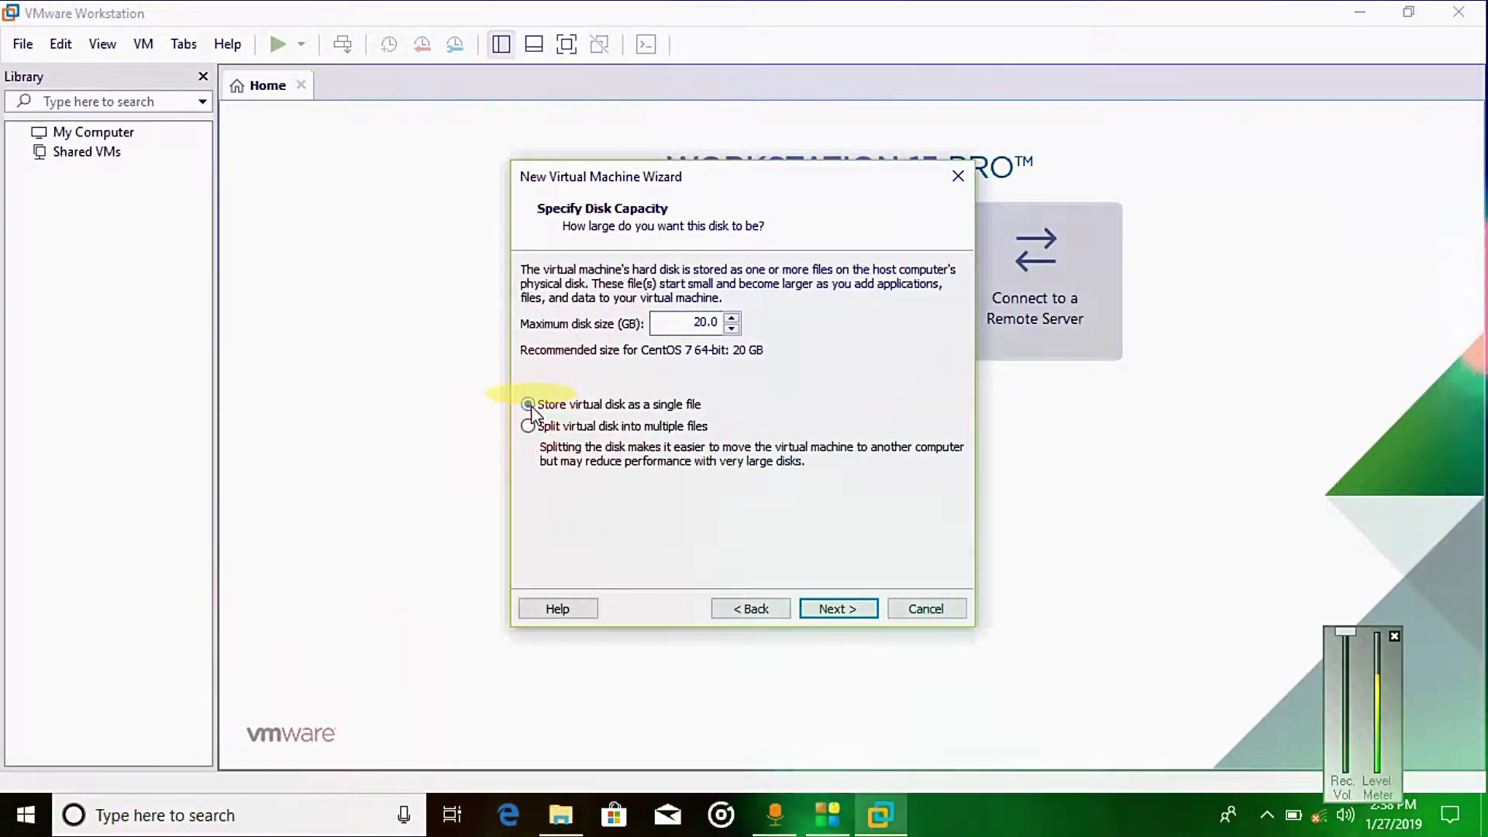
{"action": "left_click", "coordinate": [840, 610]}
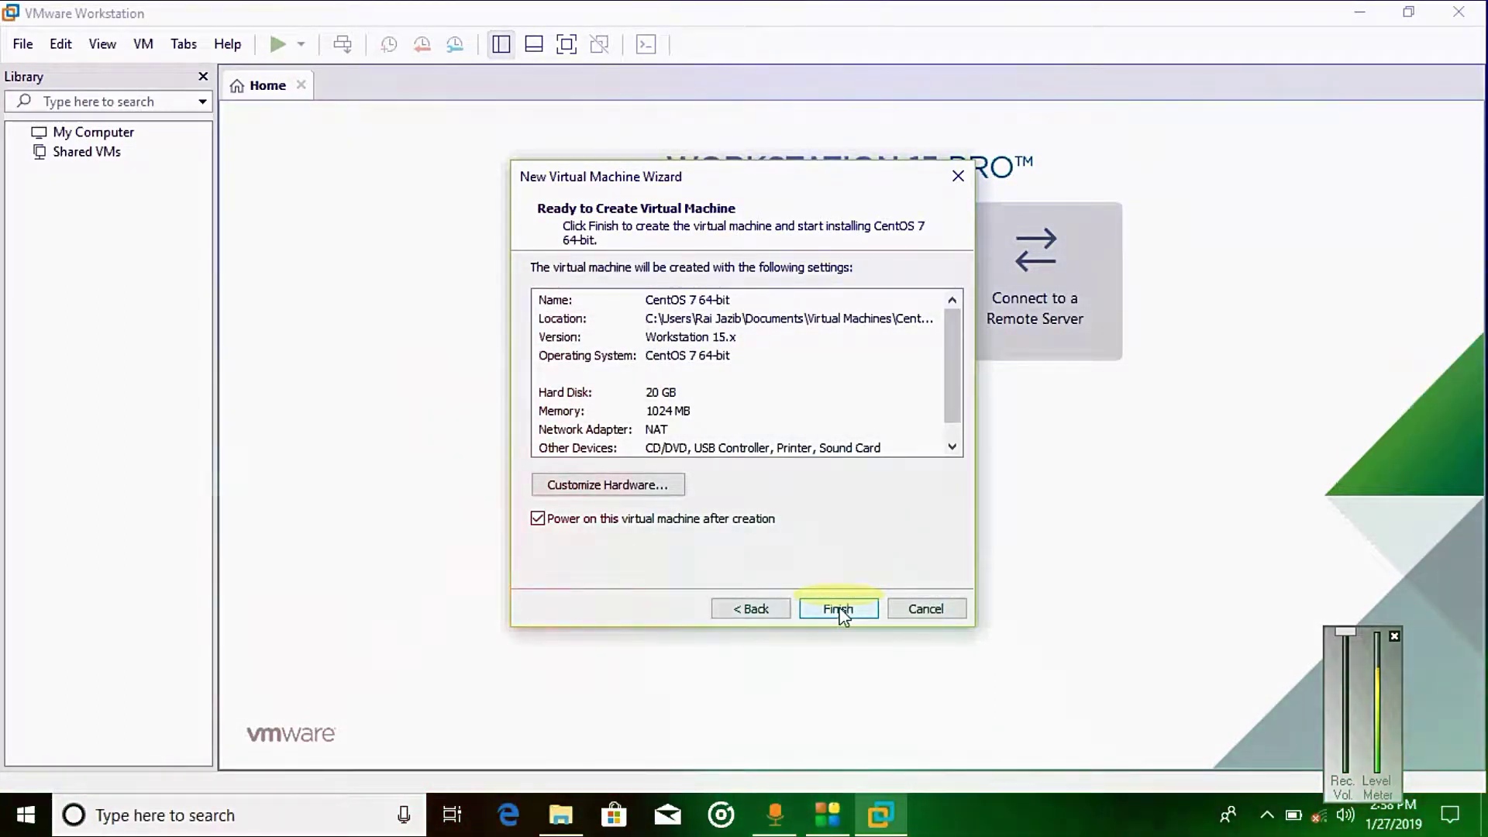
{"action": "left_click", "coordinate": [840, 610]}
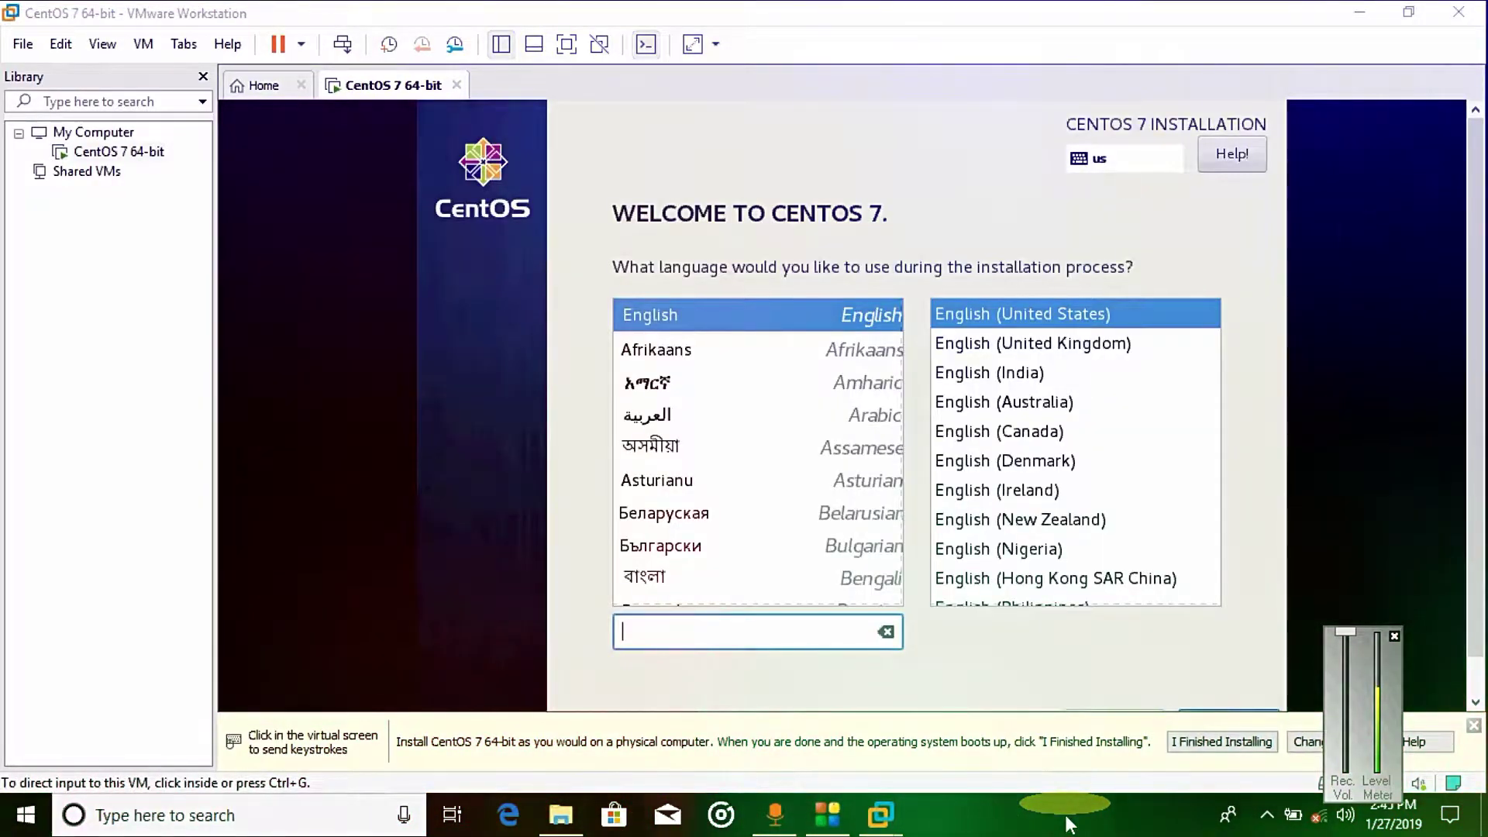
Step: Confirm English (United States) as the installer language and continue to the installation summary
{"action": "left_click", "coordinate": [1262, 389]}
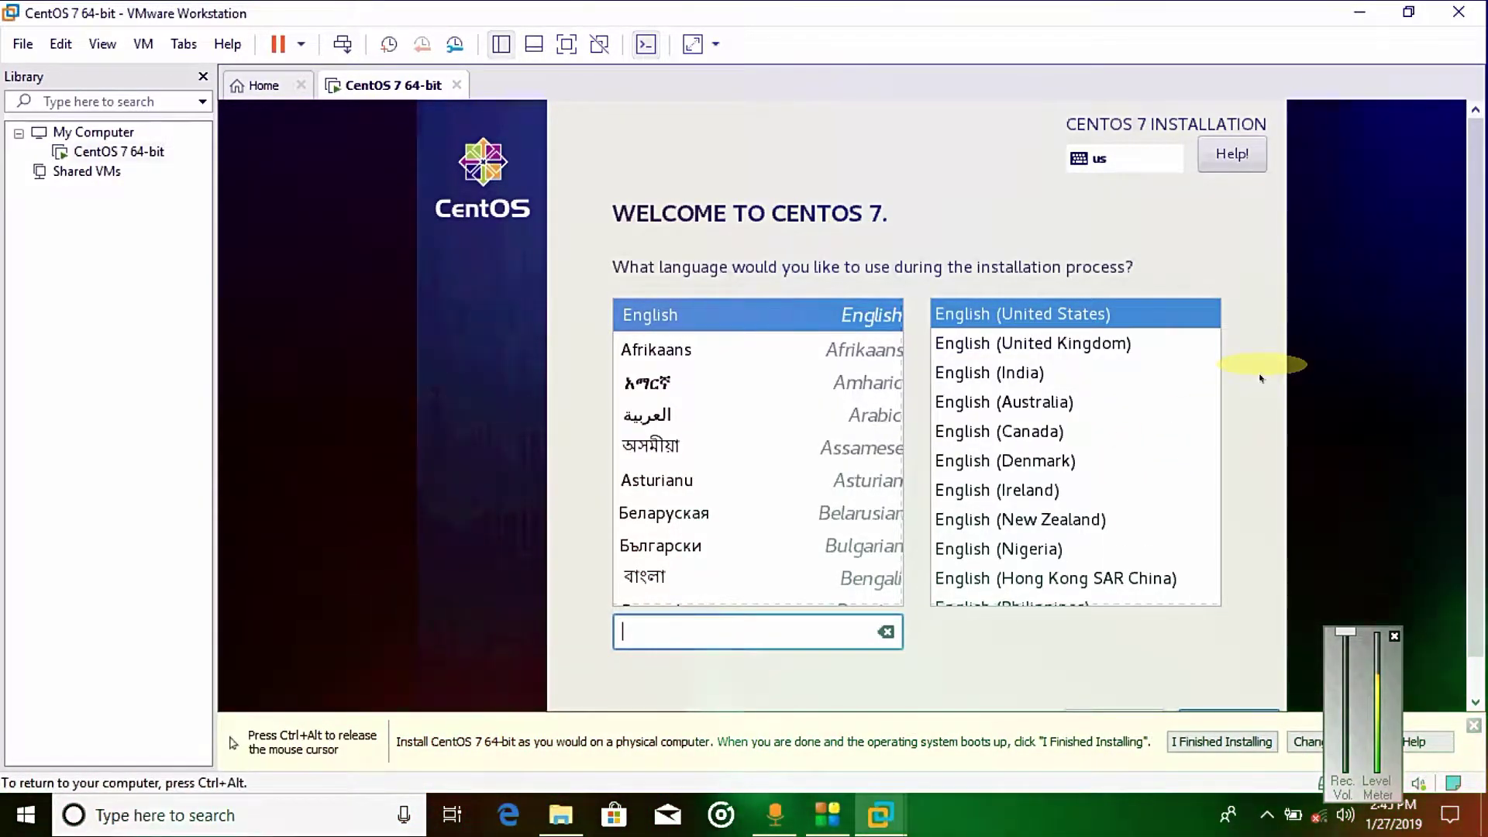
{"action": "key", "text": "ctrl+alt"}
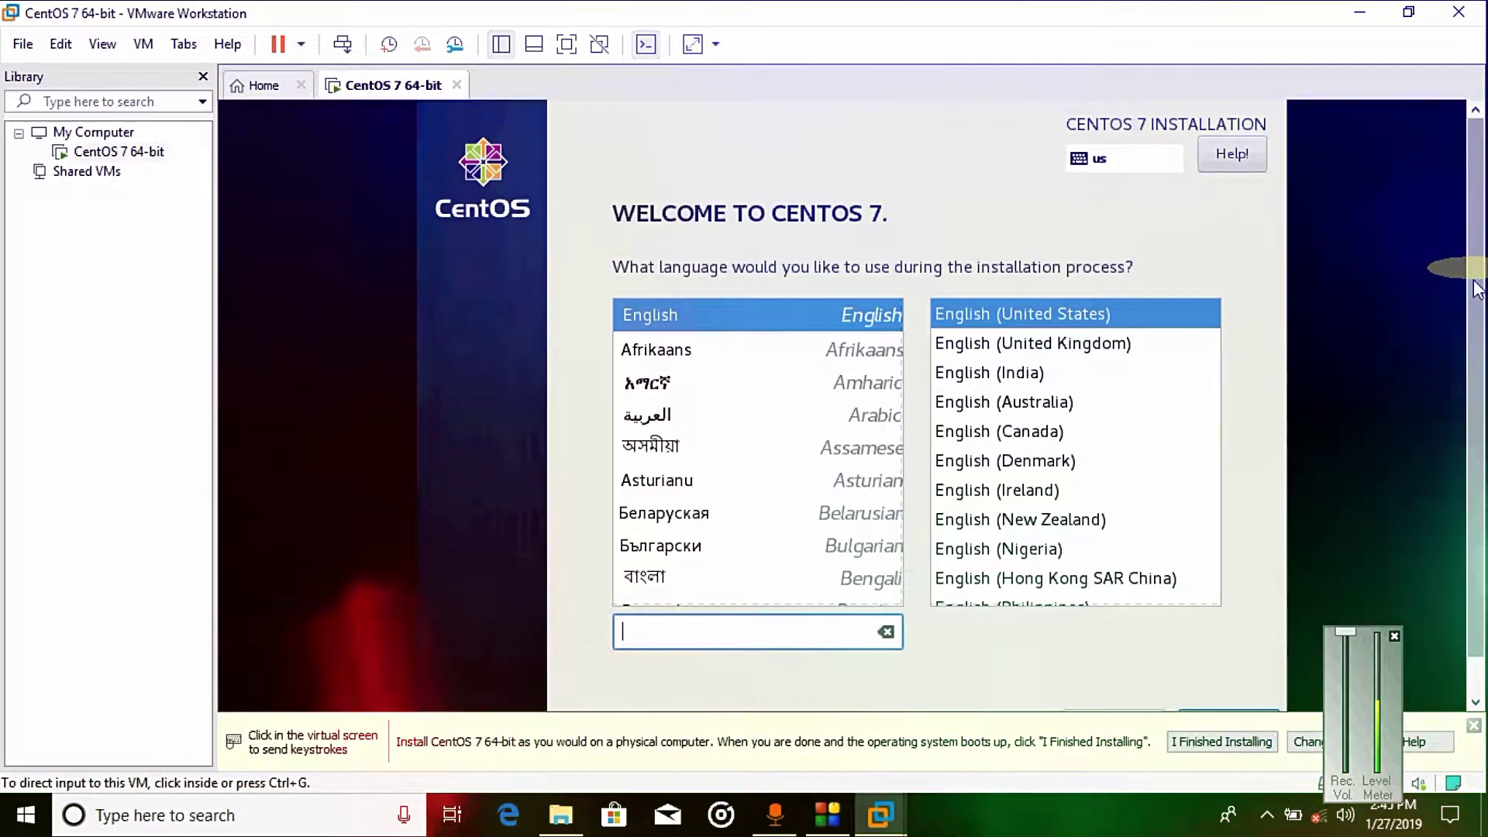
{"action": "left_click_drag", "start_coordinate": [1479, 279], "coordinate": [1479, 361]}
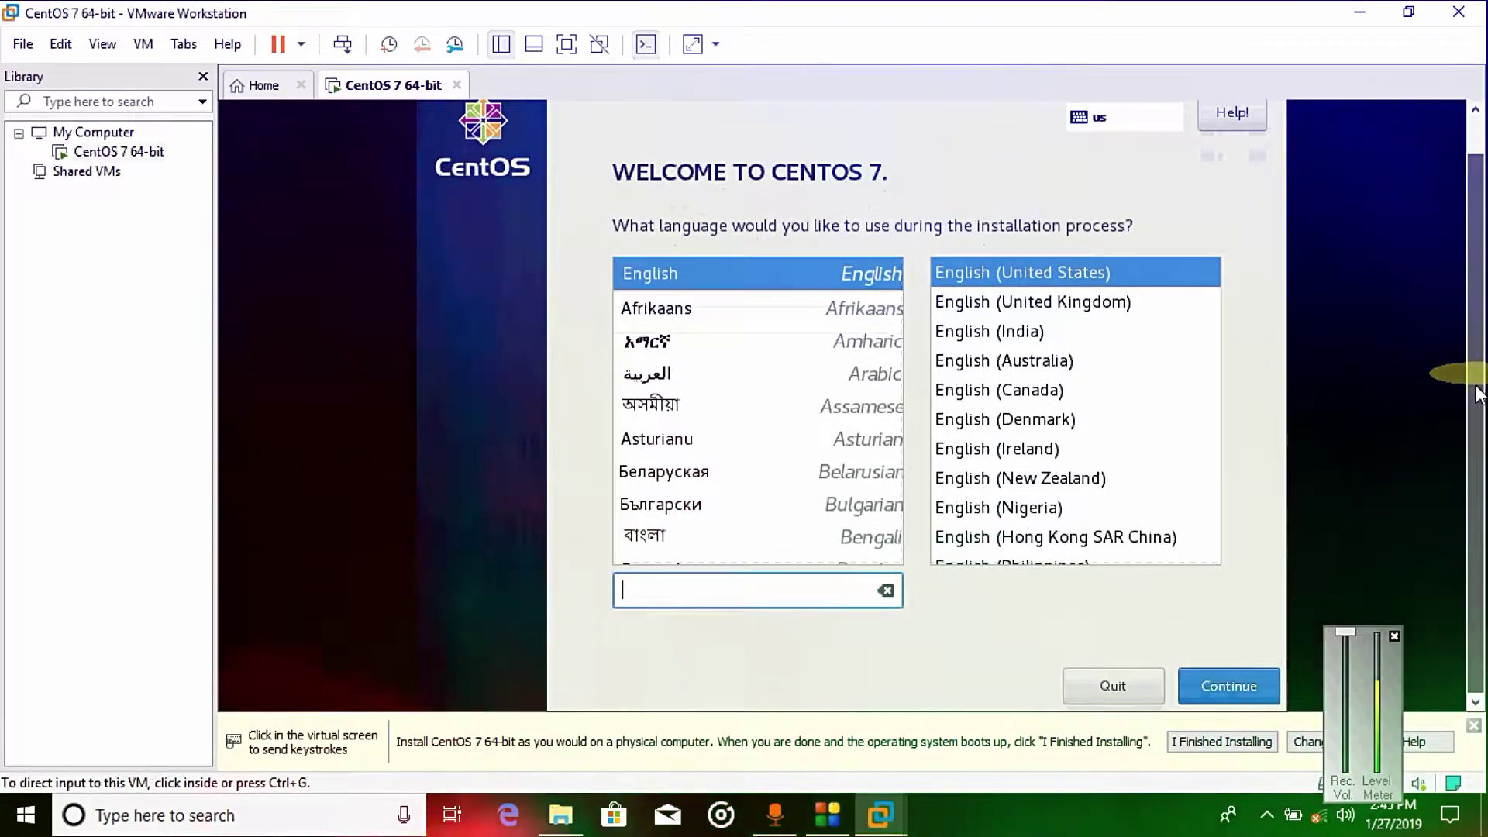
{"action": "left_click", "coordinate": [1116, 305]}
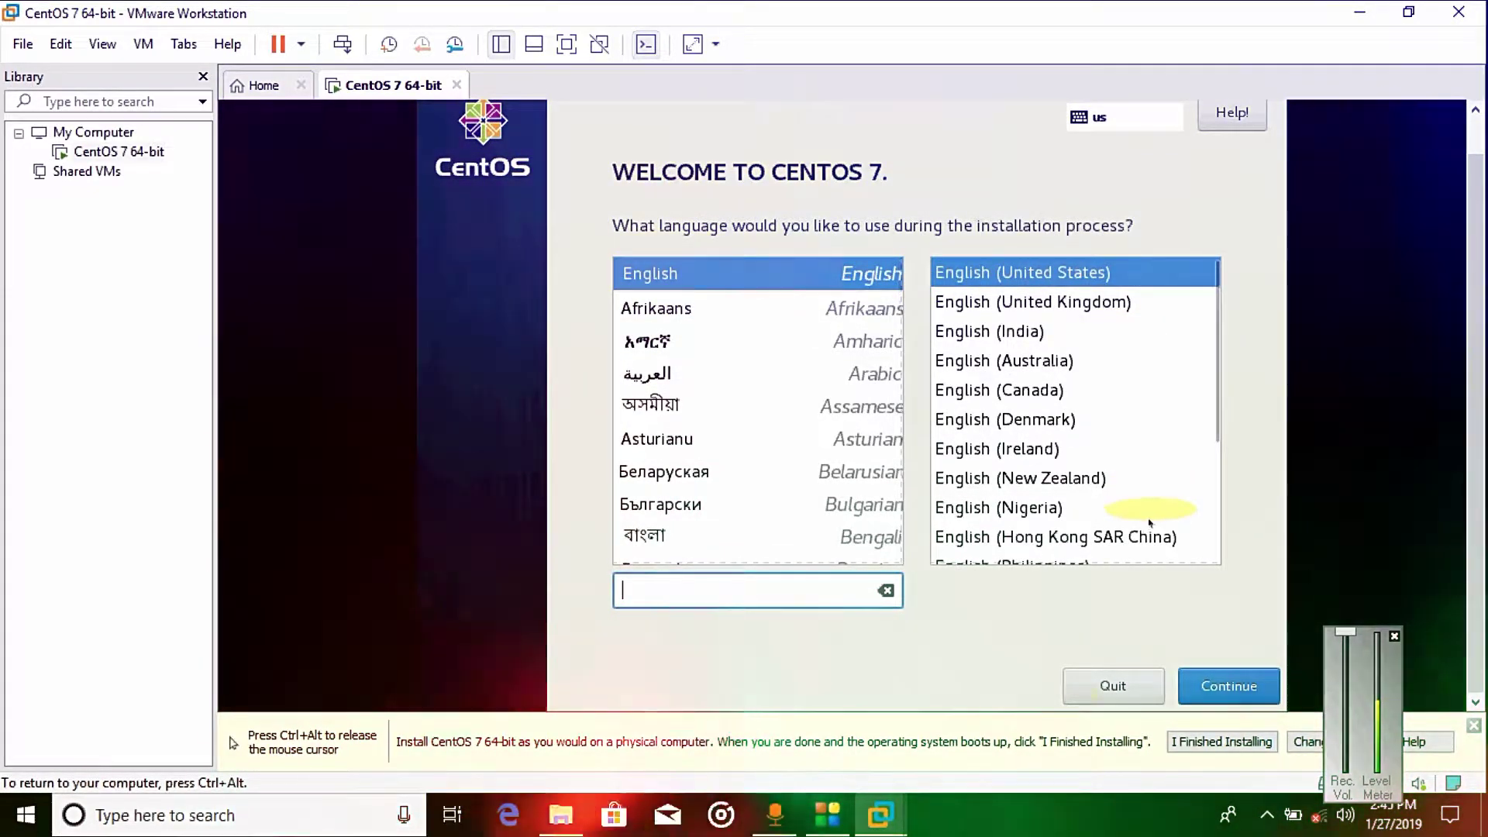
{"action": "left_click", "coordinate": [1203, 685]}
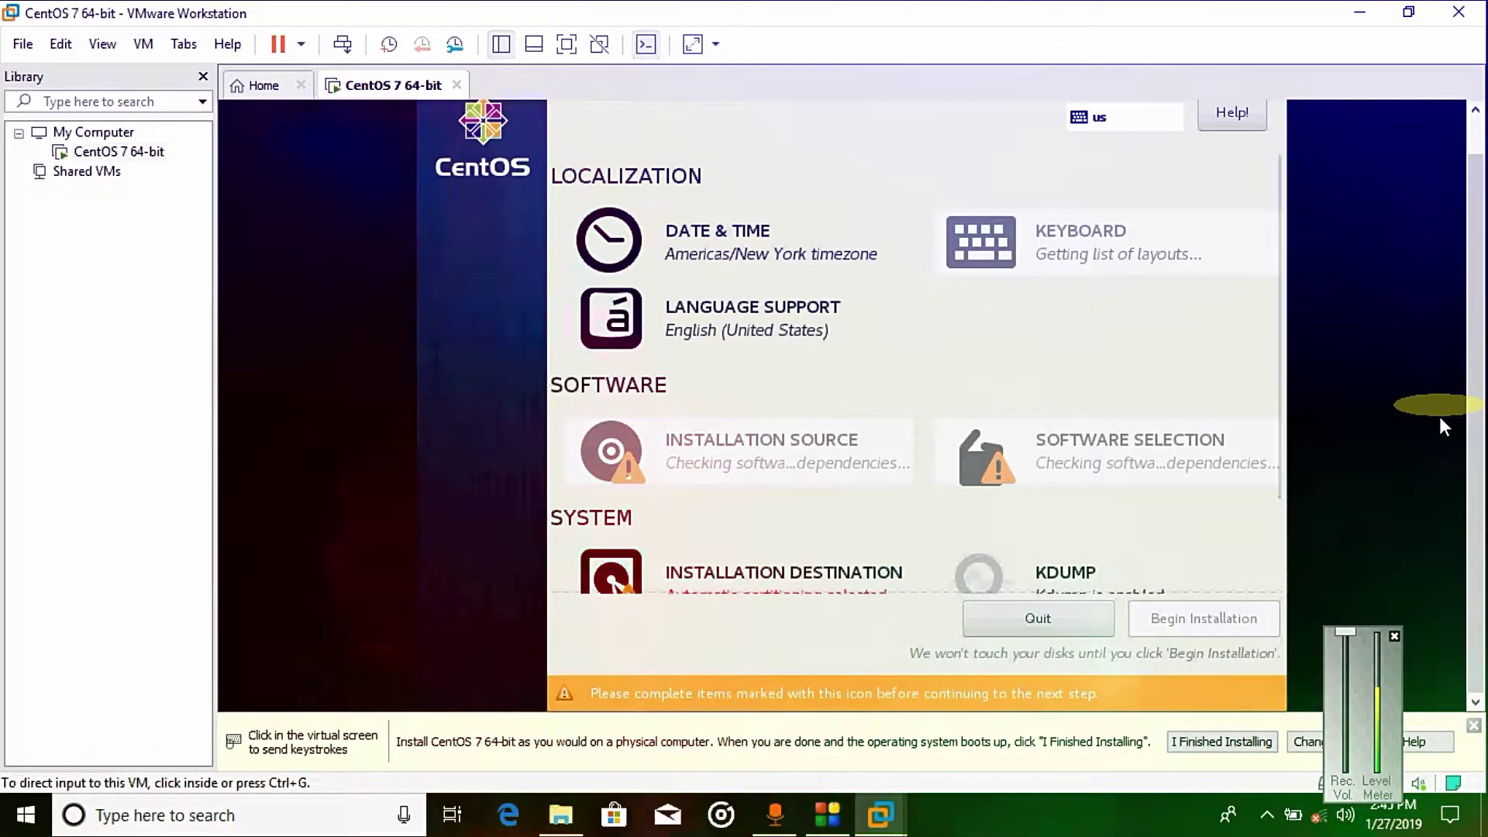
Step: Accept the 20 GiB virtual disk with automatic partitioning as the installation destination
{"action": "left_click", "coordinate": [1439, 416]}
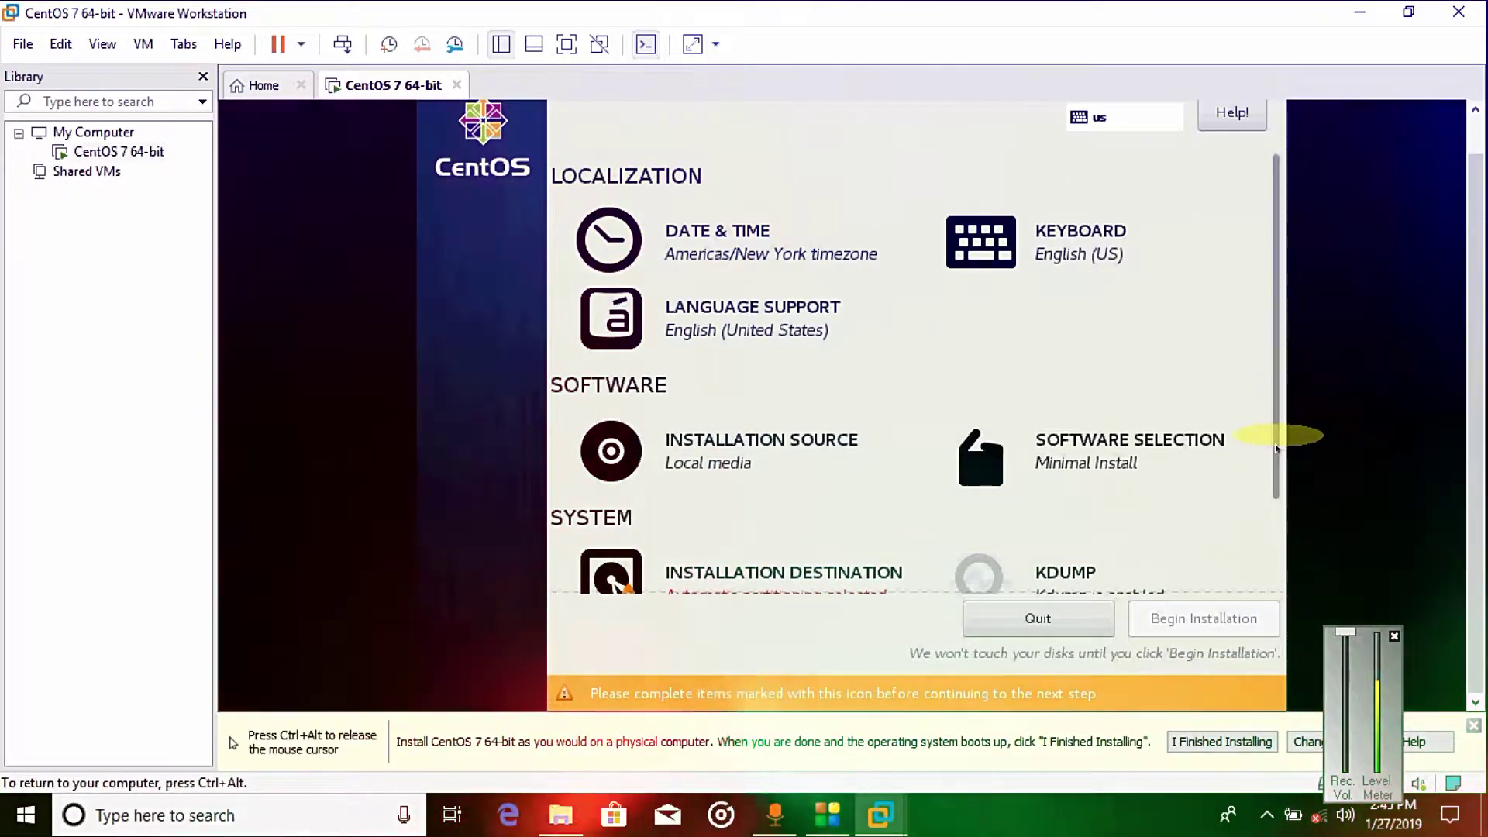
{"action": "left_click_drag", "start_coordinate": [1274, 448], "coordinate": [1275, 577]}
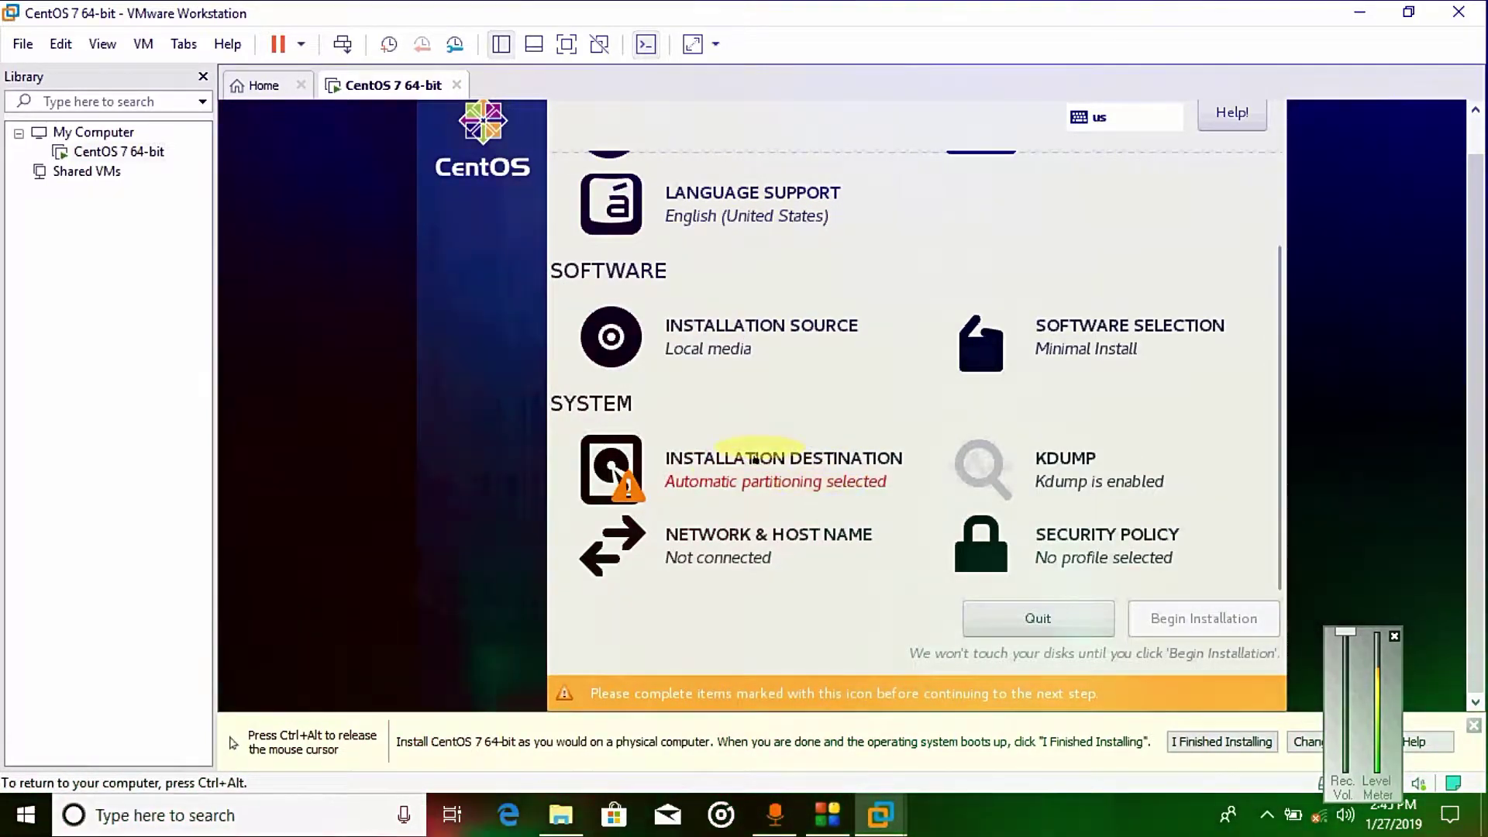
{"action": "left_click", "coordinate": [756, 459]}
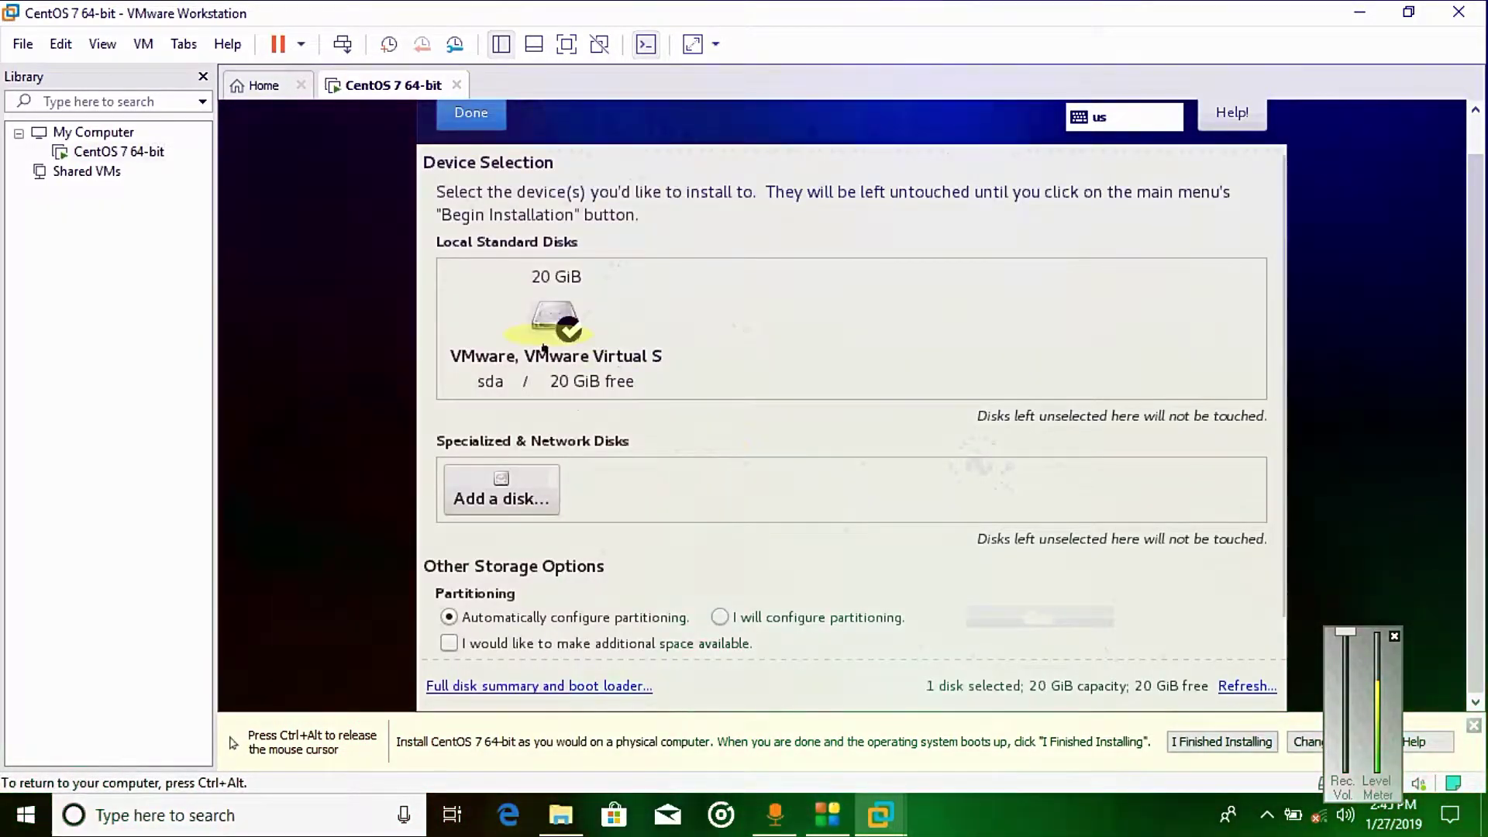
{"action": "left_click", "coordinate": [462, 116]}
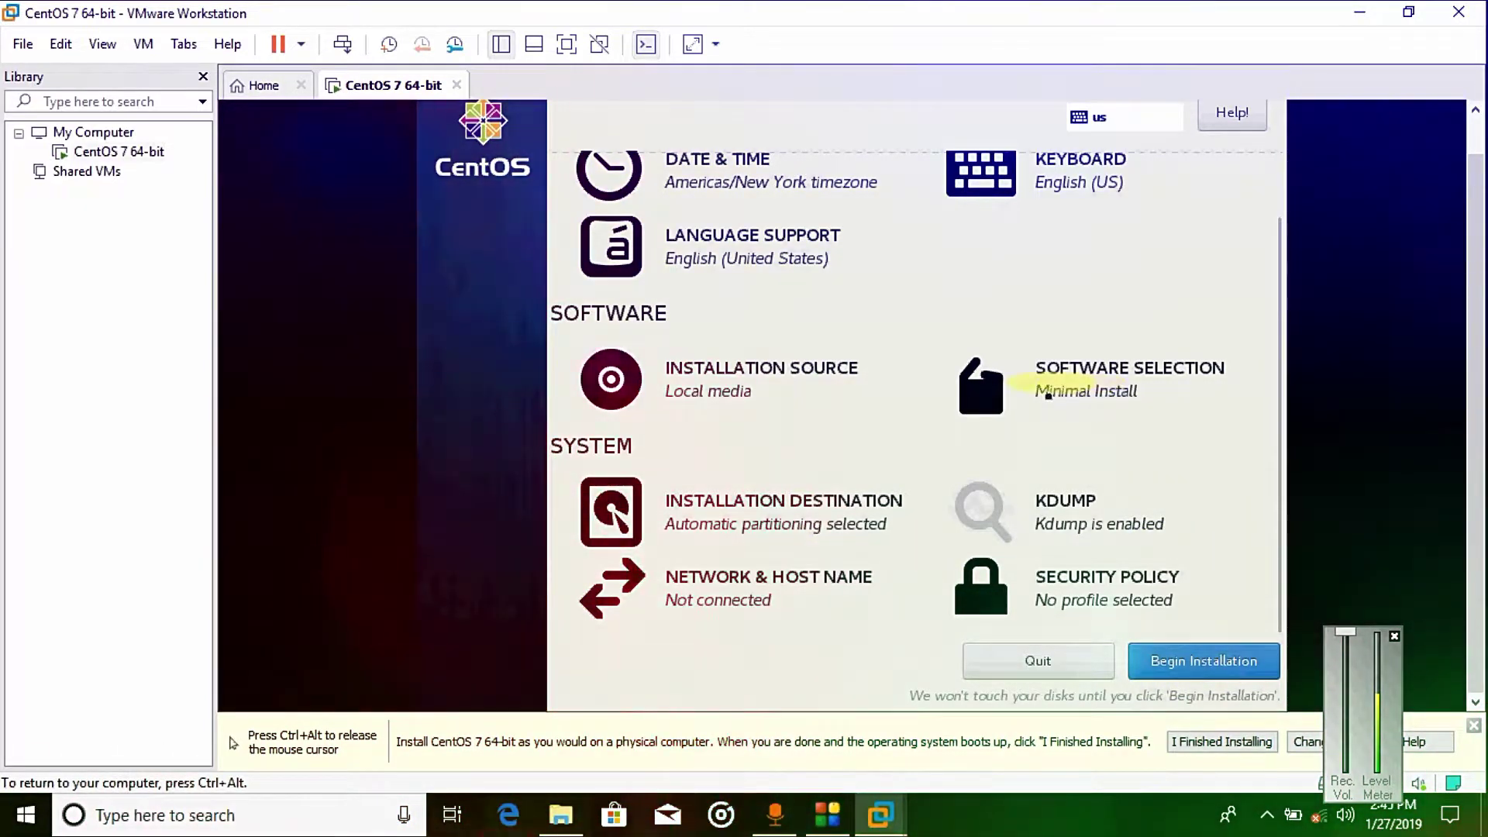
Step: Choose Server with GUI and tick the add-ons from Backup Server through Infiniband Support
{"action": "left_click", "coordinate": [1063, 364]}
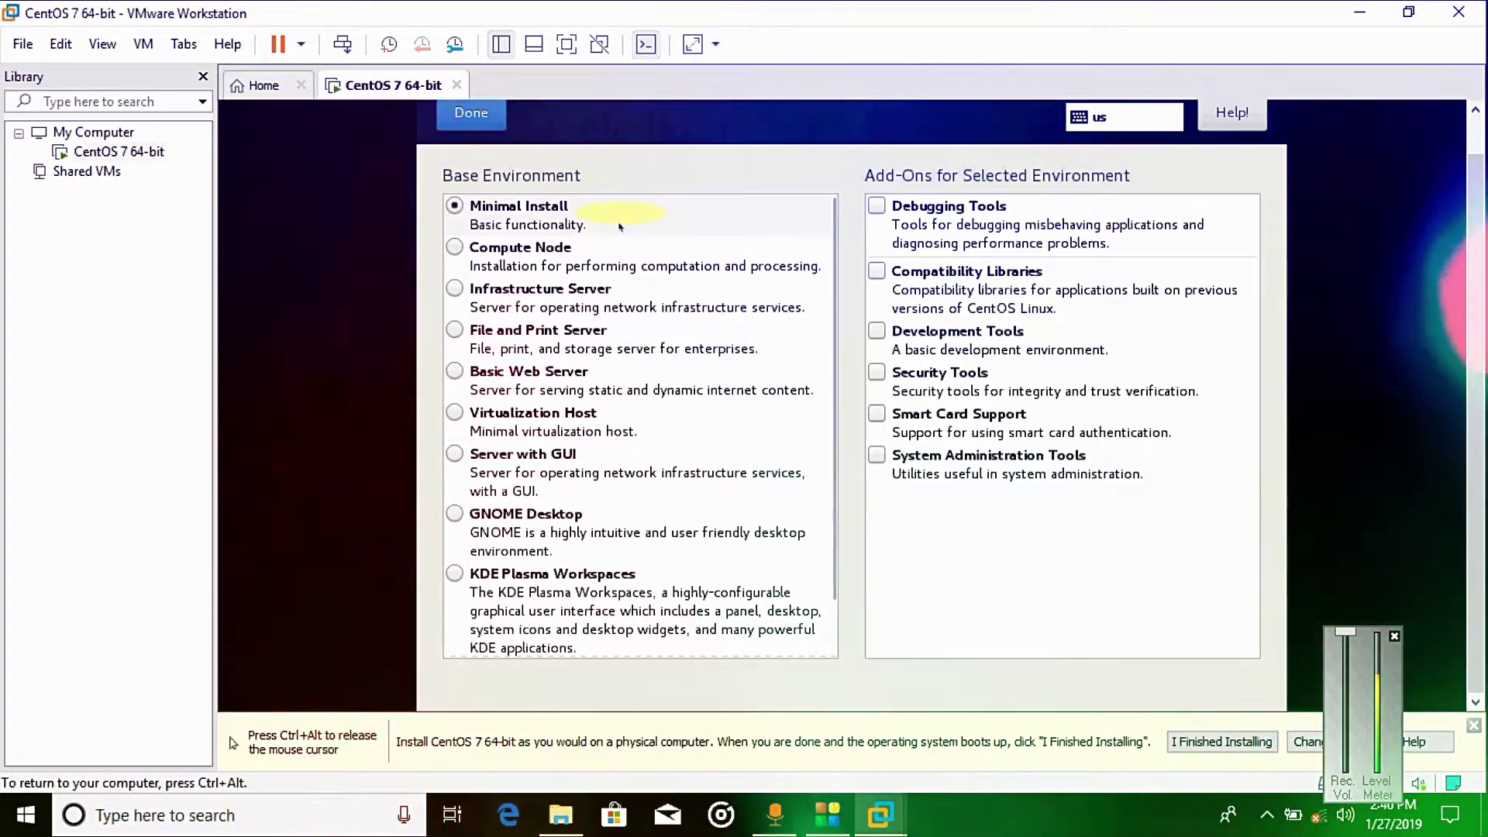
{"action": "left_click", "coordinate": [455, 454]}
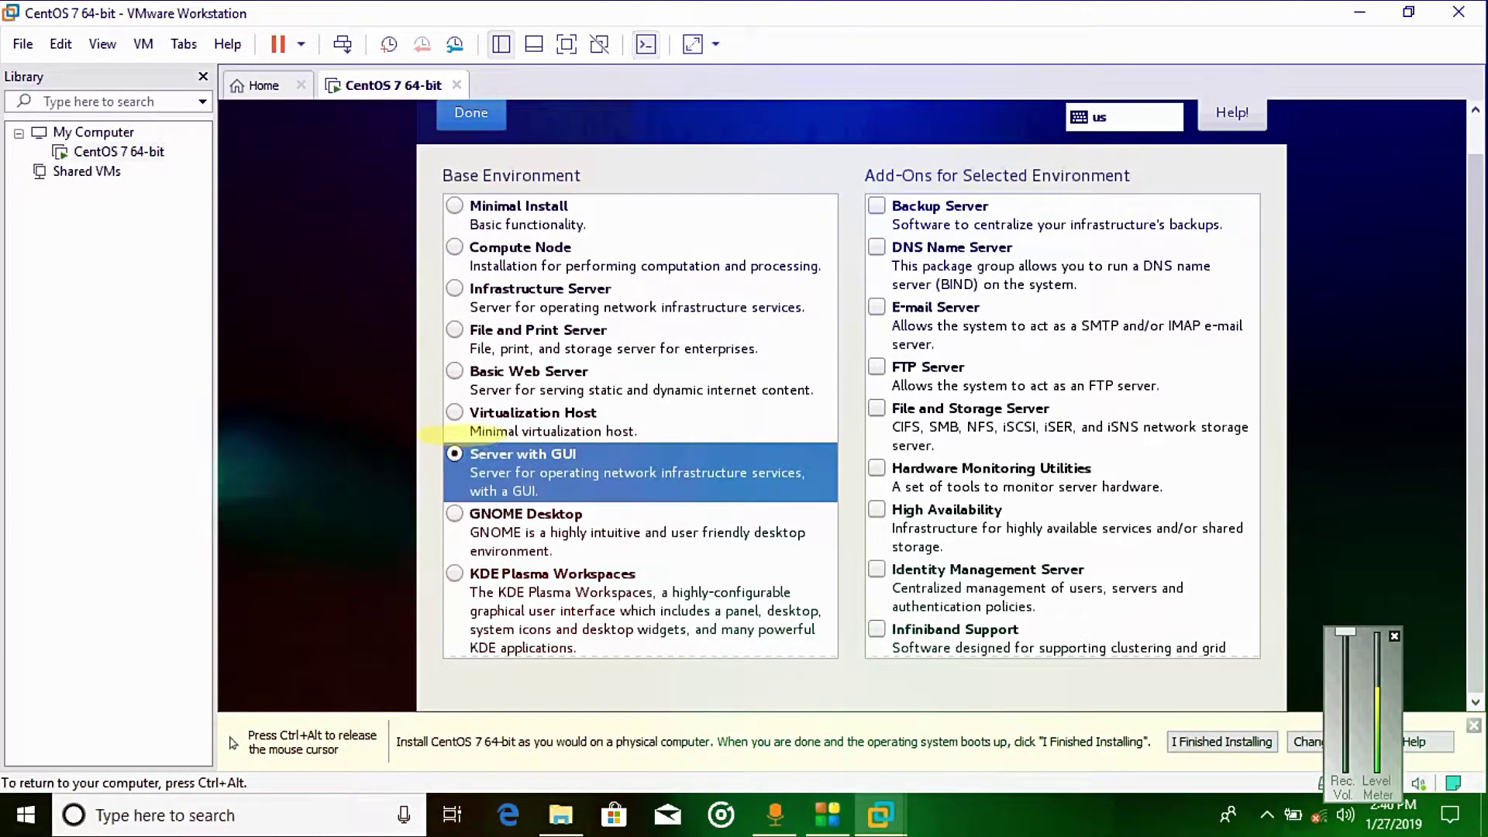
{"action": "left_click", "coordinate": [876, 206]}
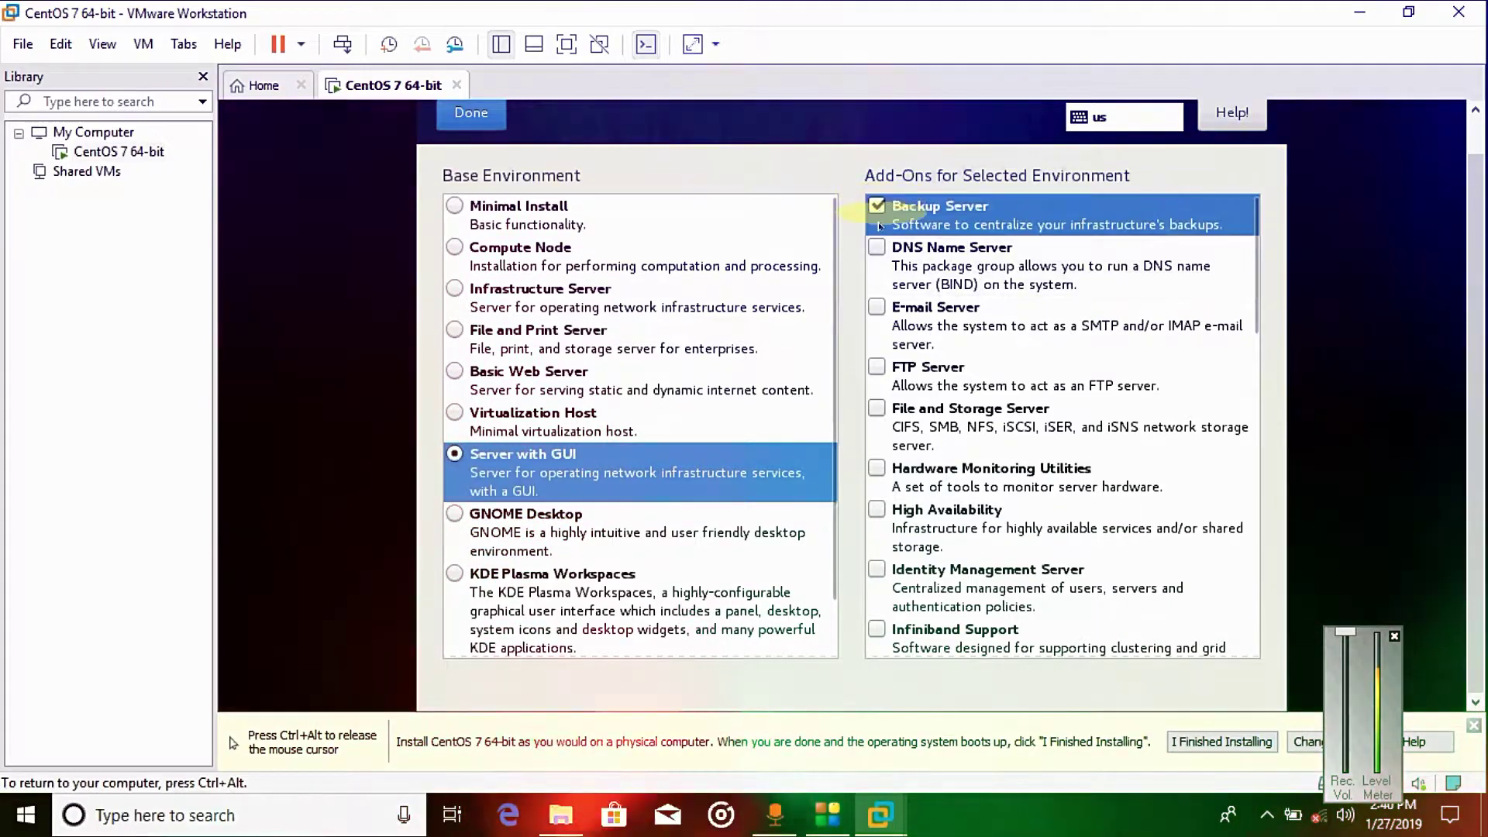
{"action": "left_click", "coordinate": [877, 247]}
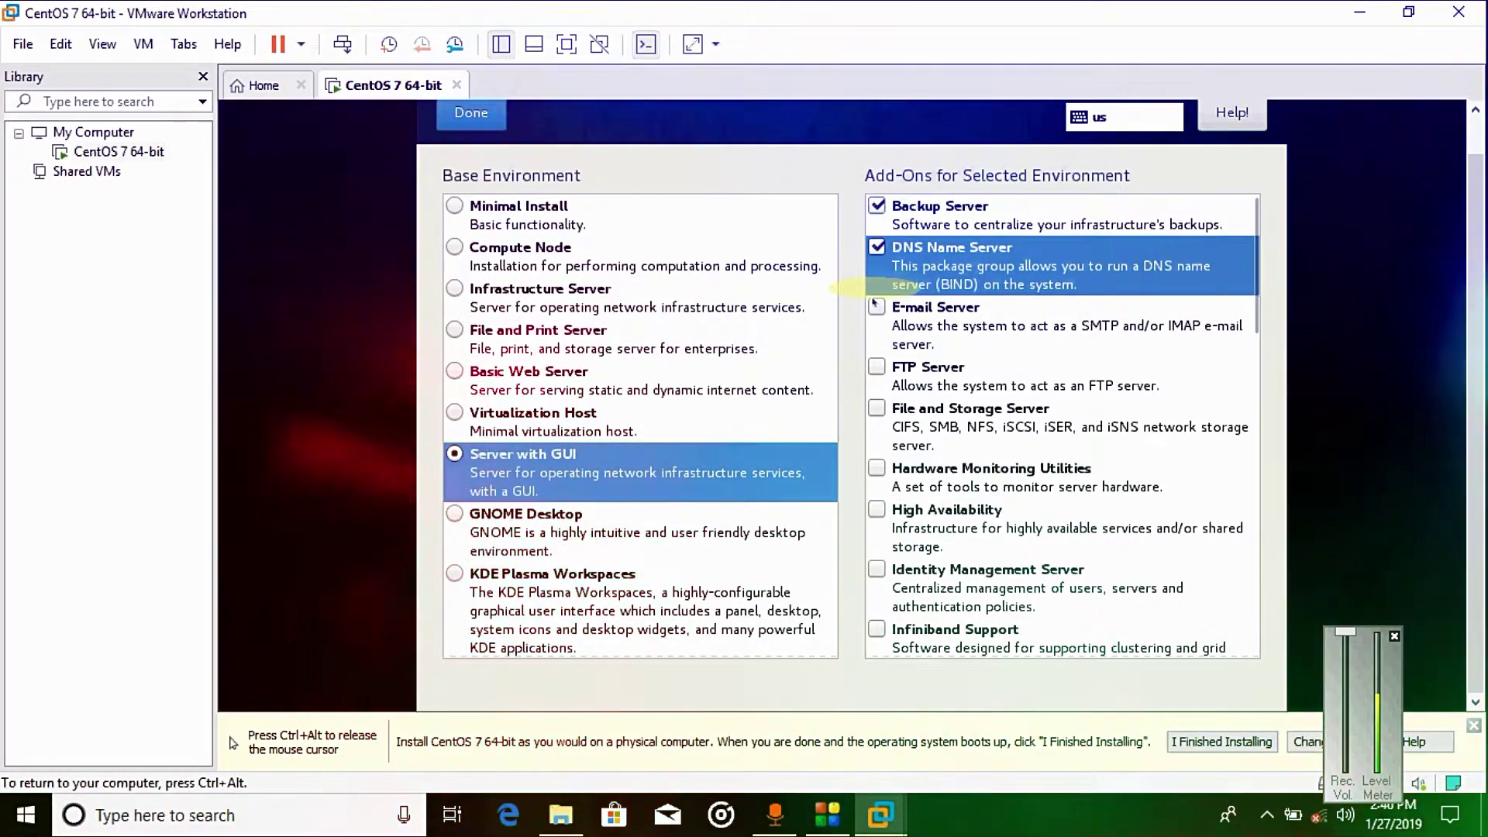
{"action": "left_click", "coordinate": [875, 307]}
{"action": "left_click", "coordinate": [876, 368]}
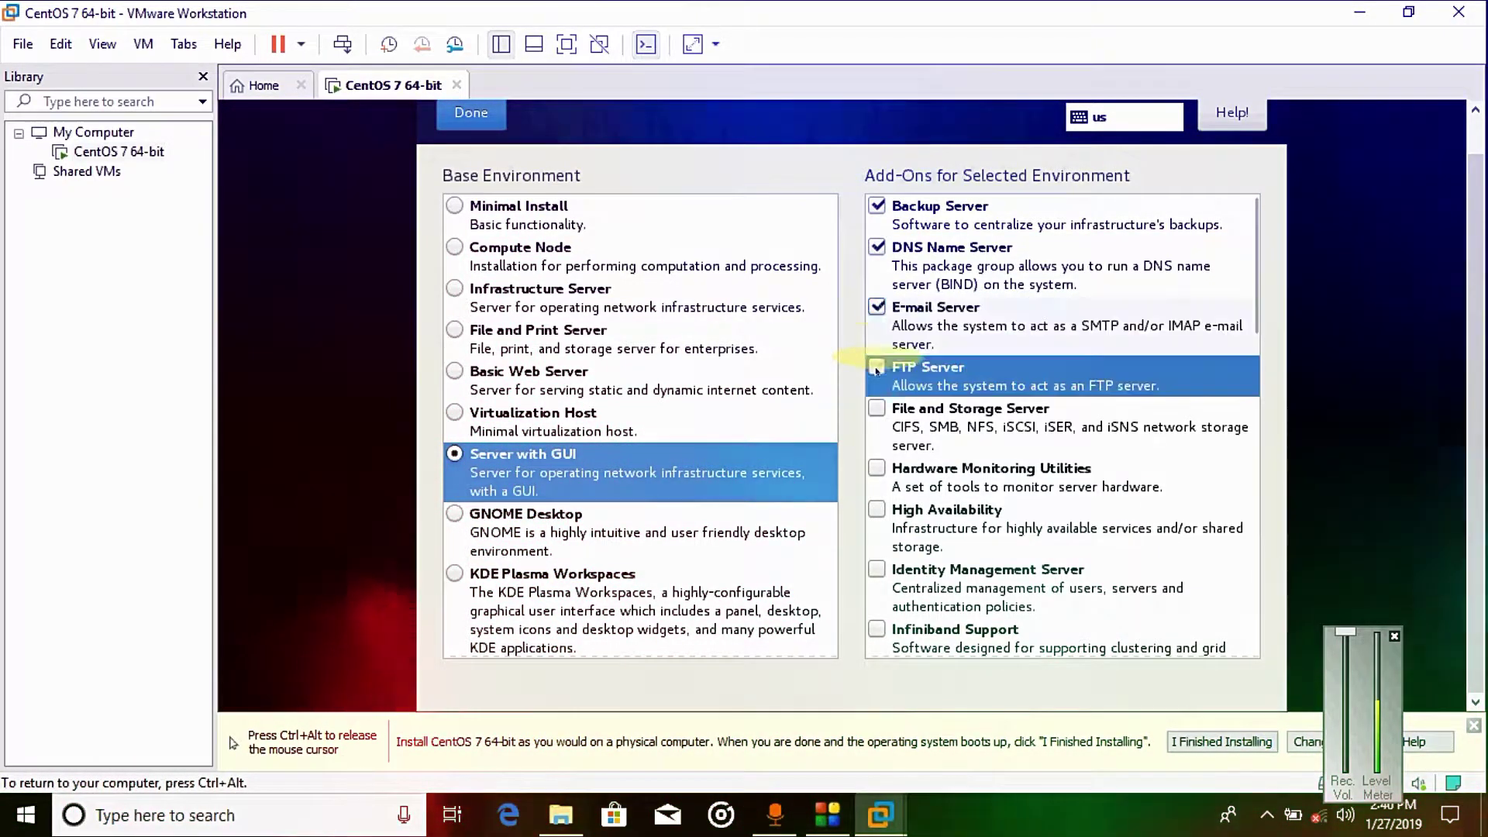
{"action": "left_click", "coordinate": [876, 409]}
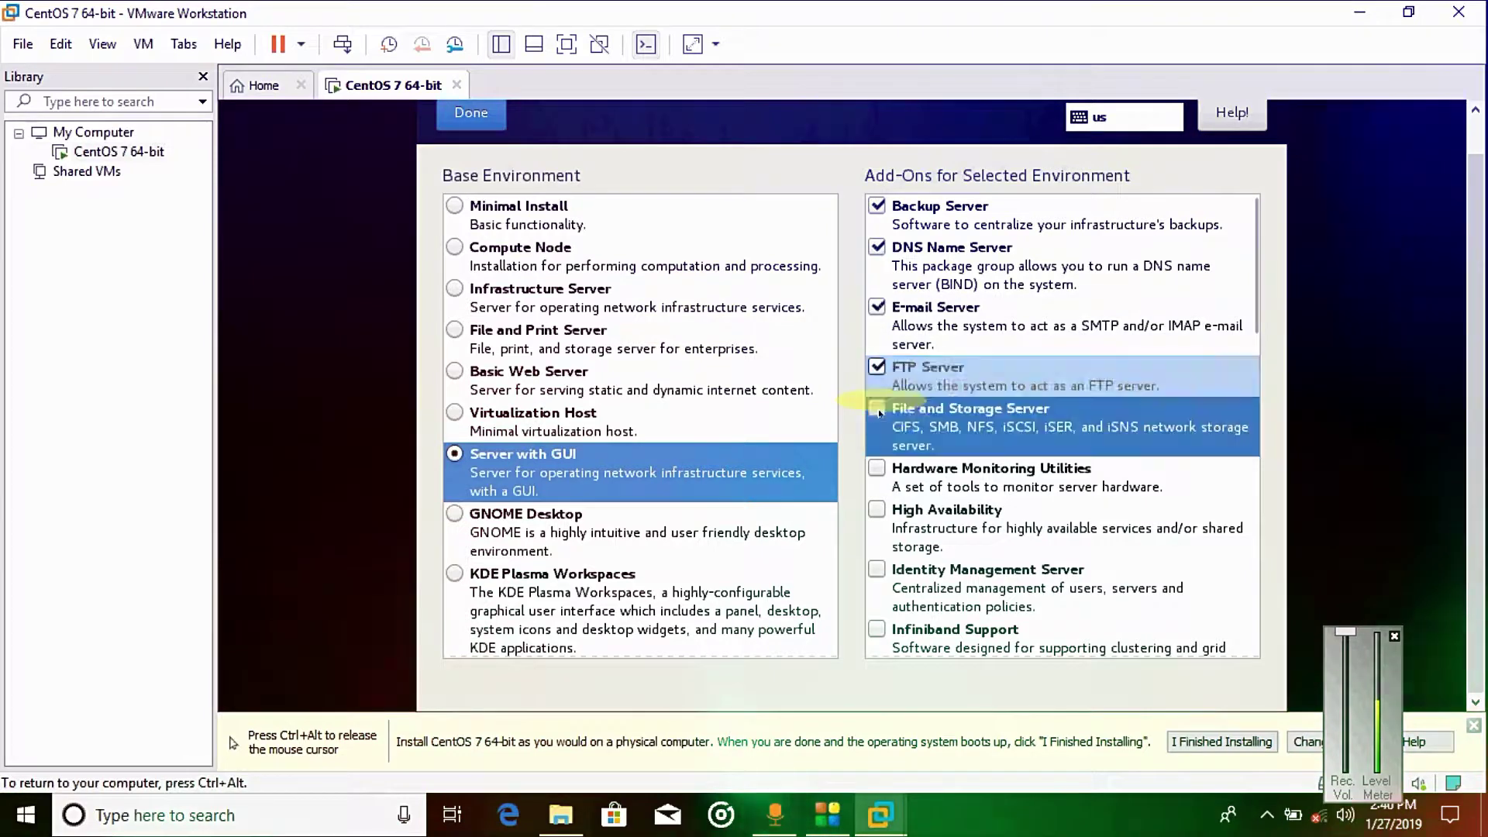
{"action": "left_click", "coordinate": [876, 468]}
{"action": "left_click", "coordinate": [877, 510]}
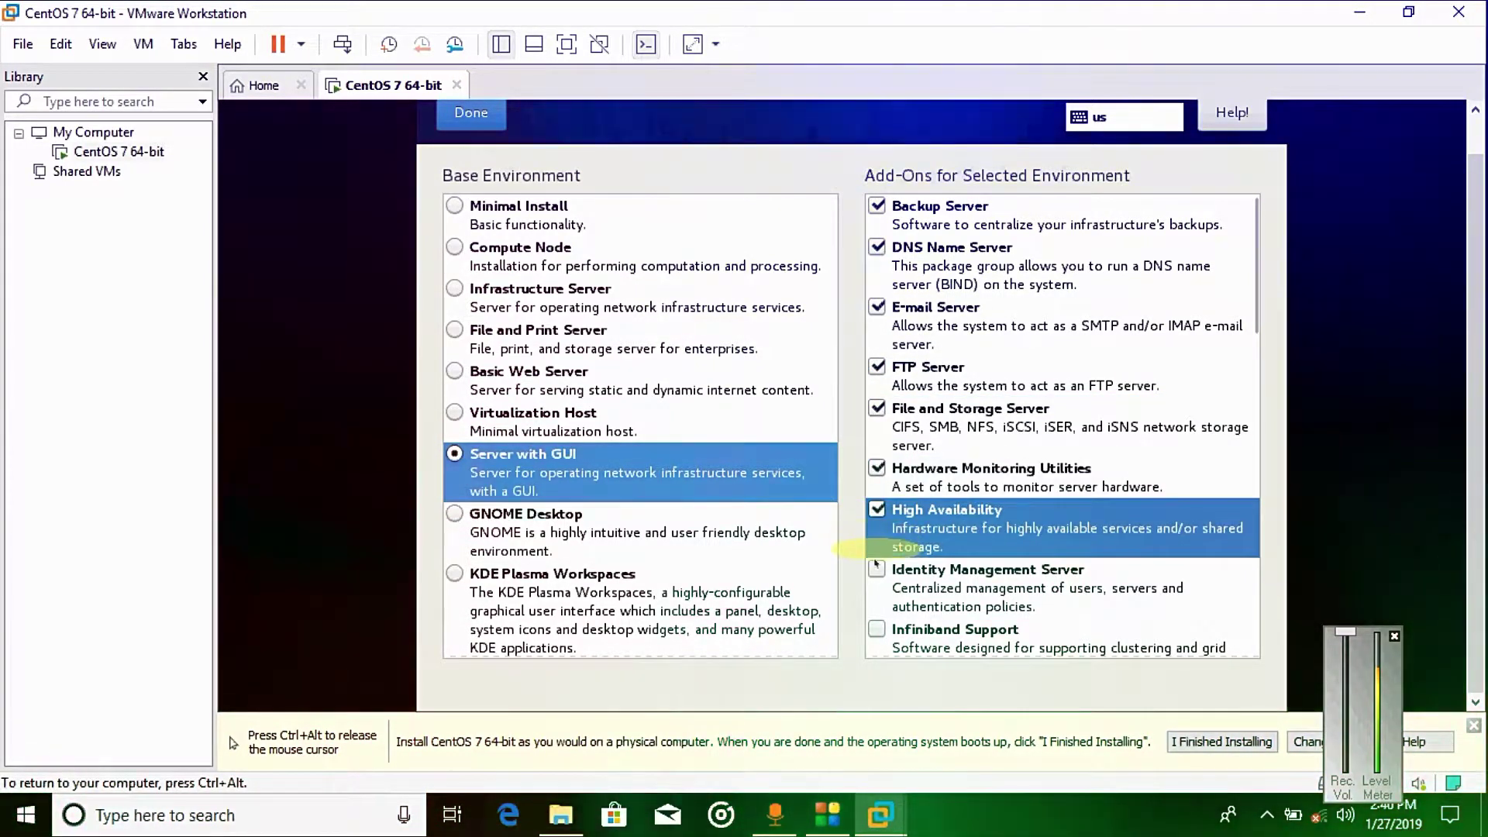
{"action": "left_click", "coordinate": [876, 568]}
{"action": "left_click", "coordinate": [876, 628]}
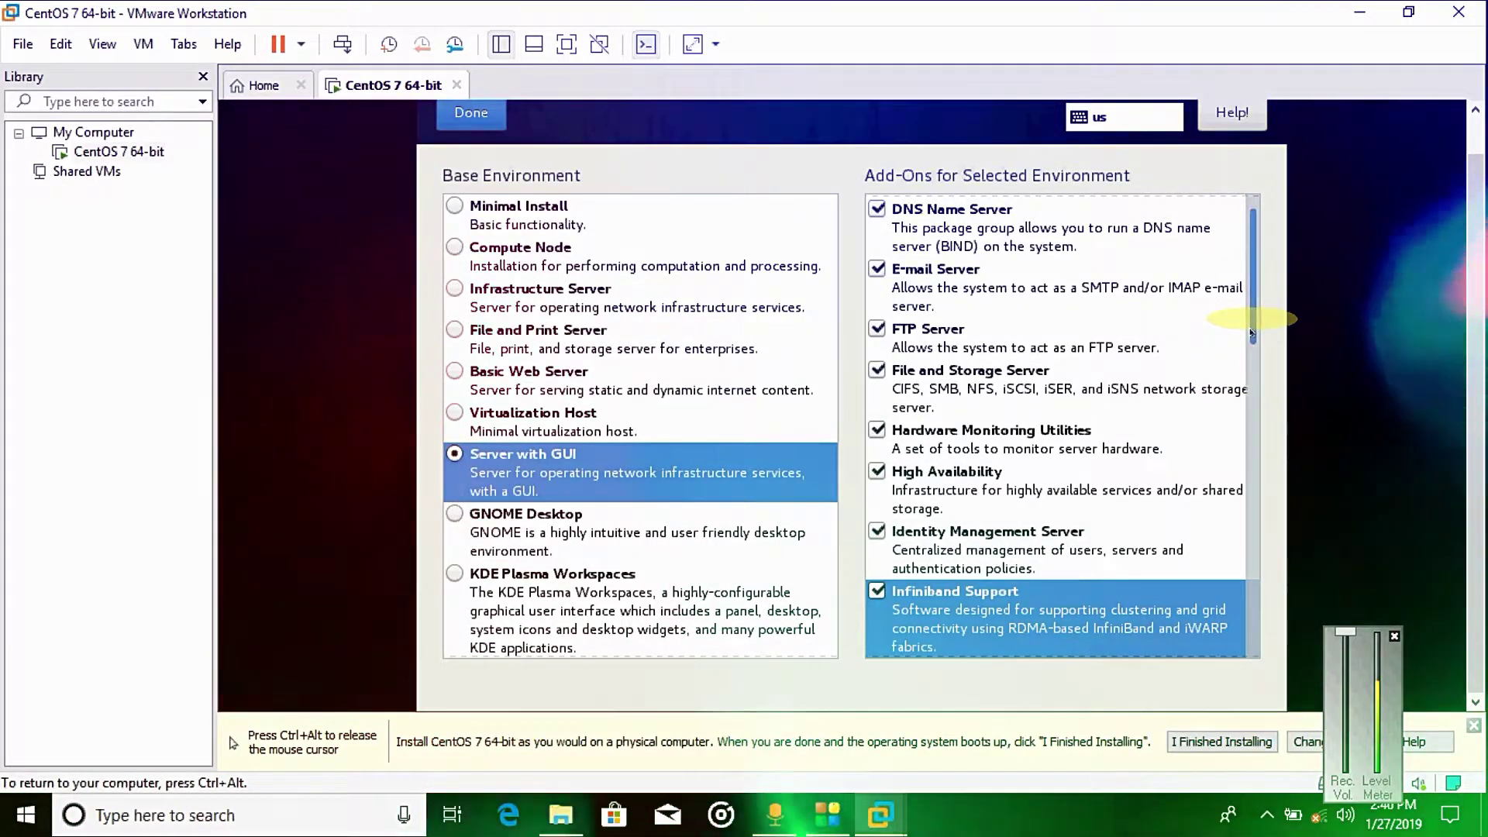
Step: Tick the add-ons from Java Platform through Performance Tools, including KDE and MariaDB
{"action": "left_click_drag", "start_coordinate": [1253, 334], "coordinate": [1263, 456]}
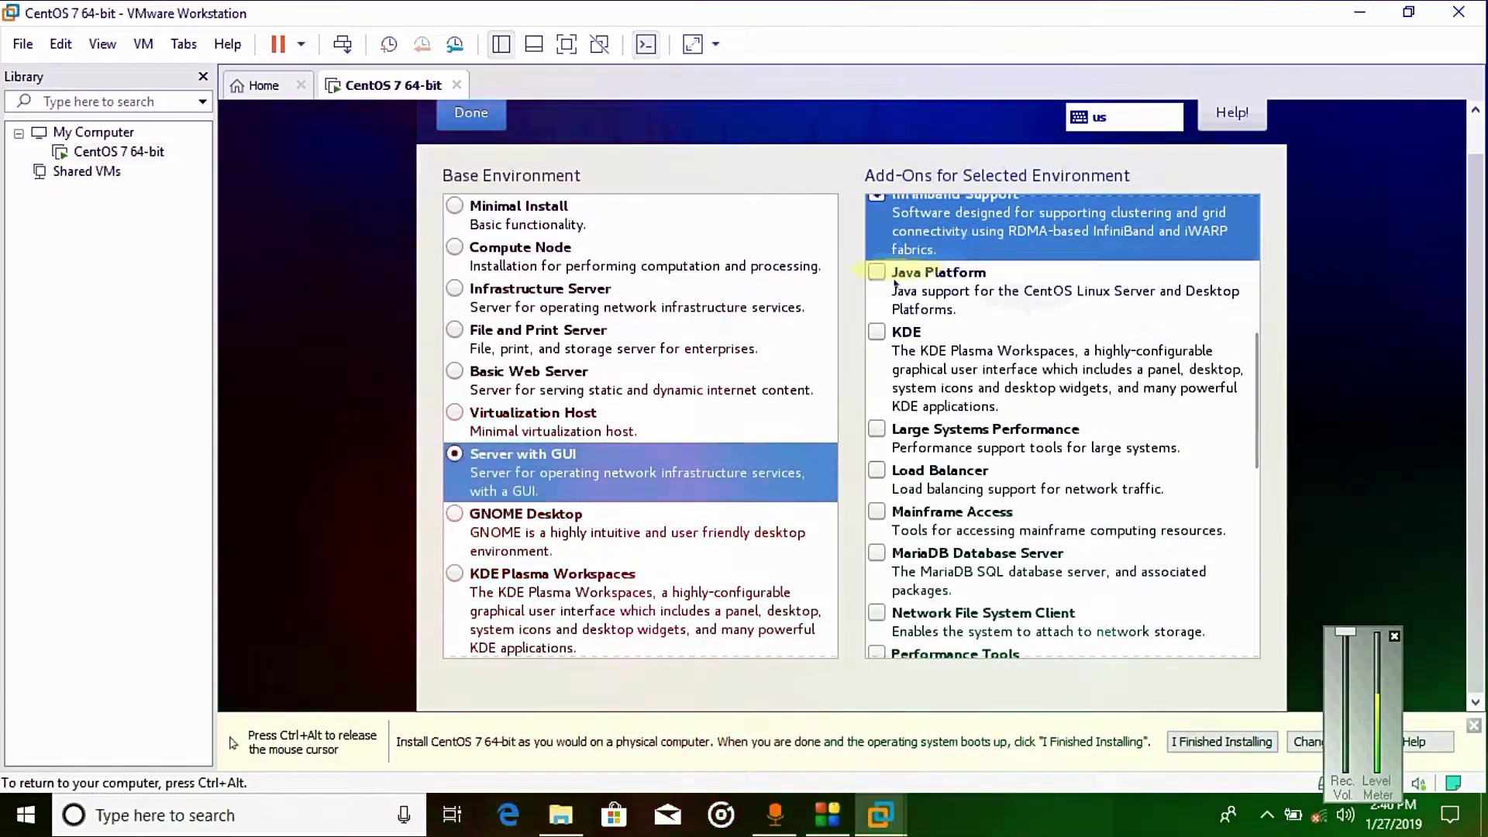
{"action": "left_click", "coordinate": [874, 304]}
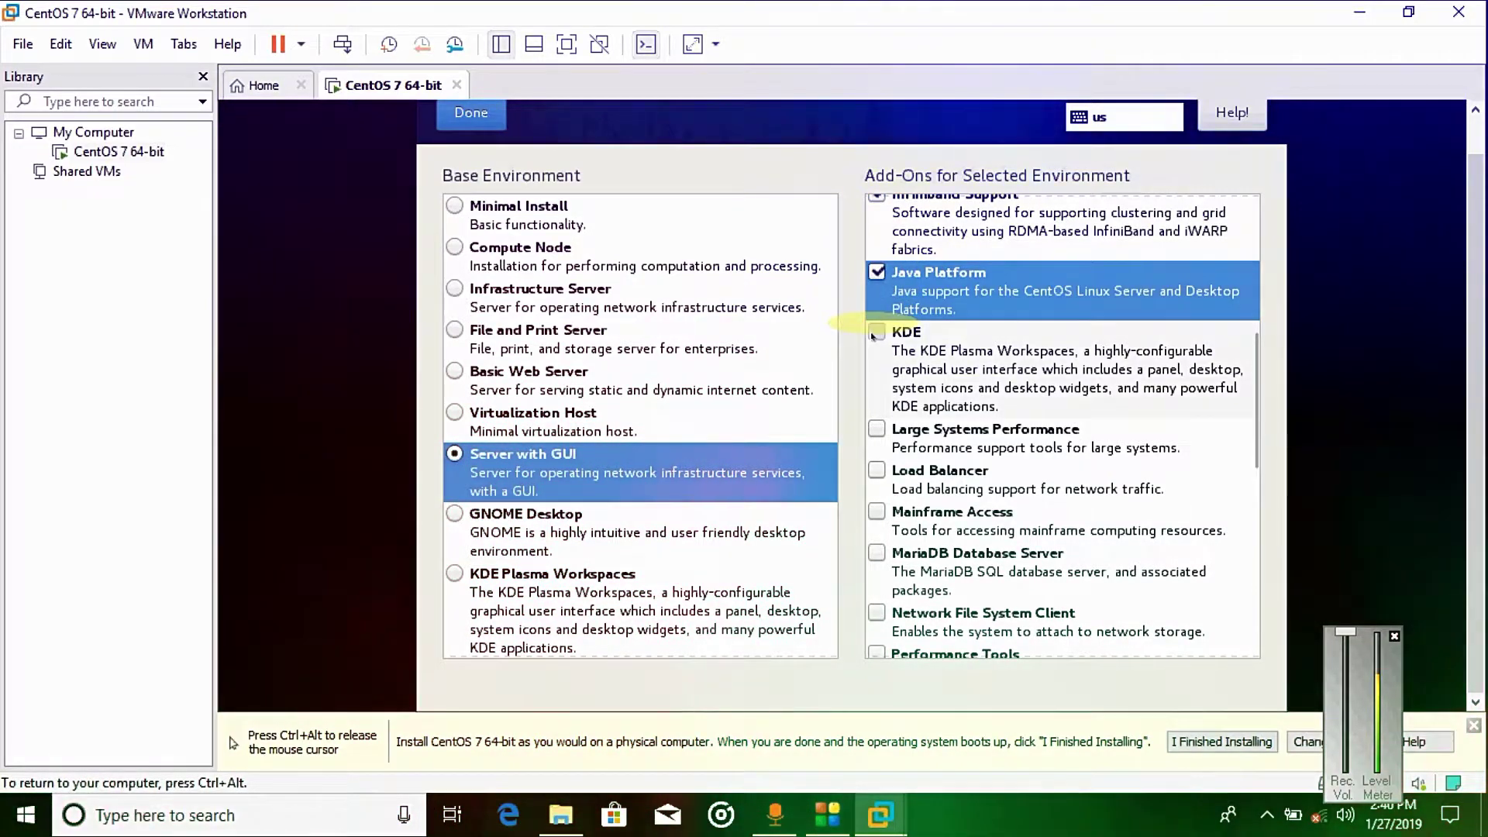
{"action": "left_click", "coordinate": [876, 331]}
{"action": "left_click", "coordinate": [877, 428]}
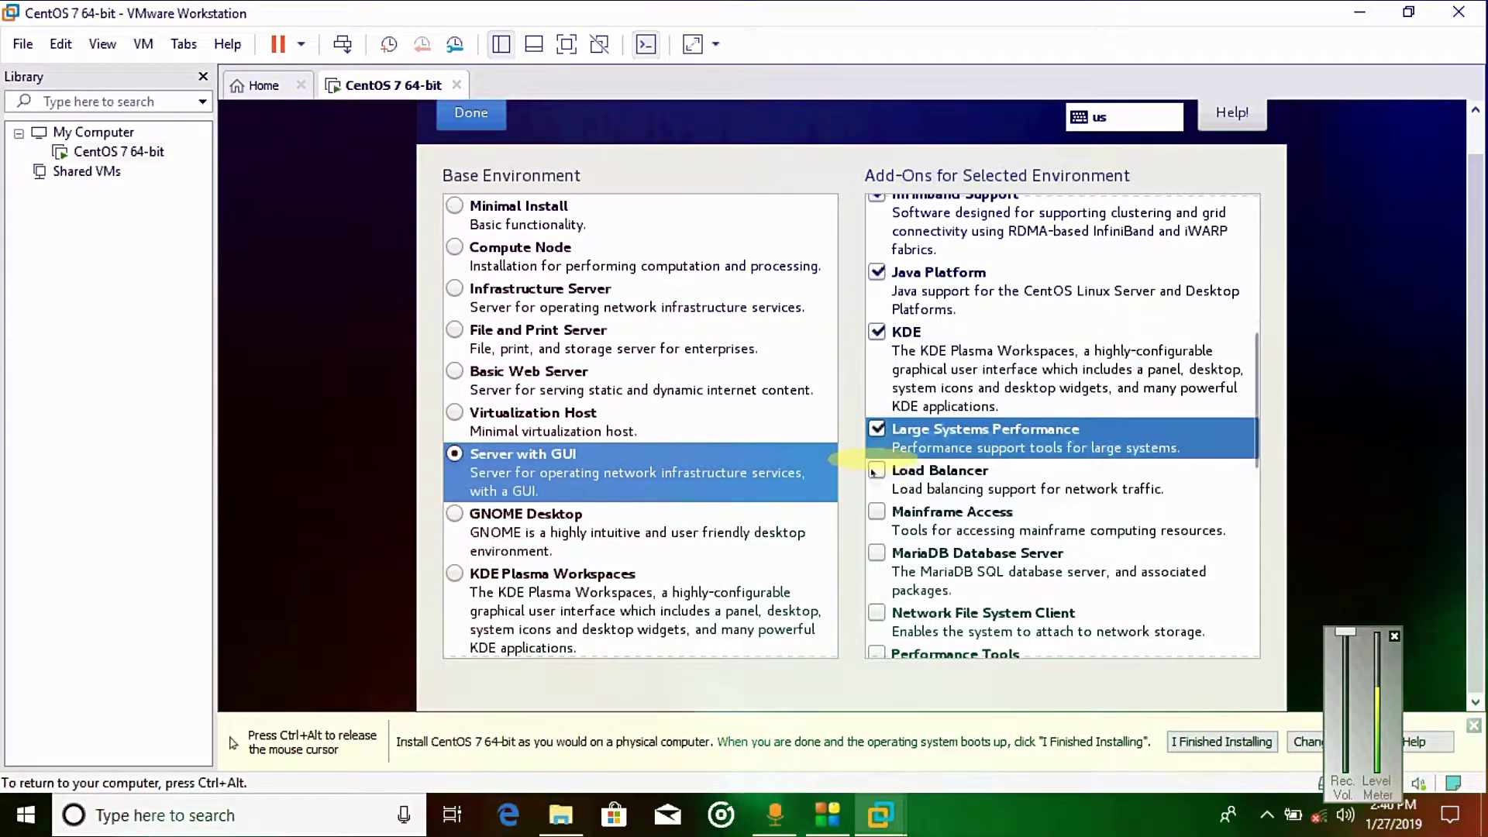
{"action": "left_click", "coordinate": [875, 470]}
{"action": "left_click", "coordinate": [876, 511]}
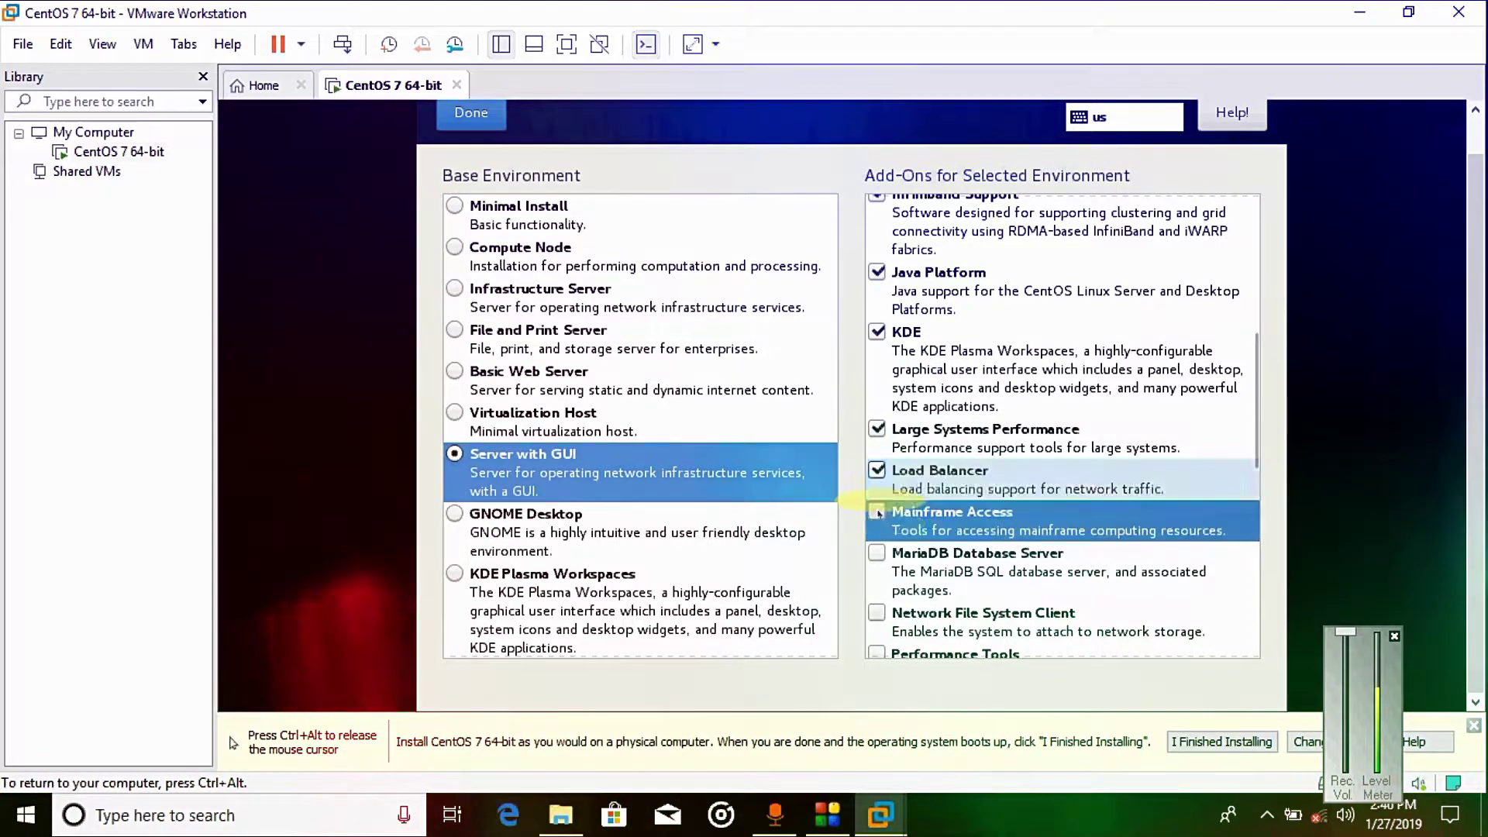
{"action": "left_click", "coordinate": [877, 554]}
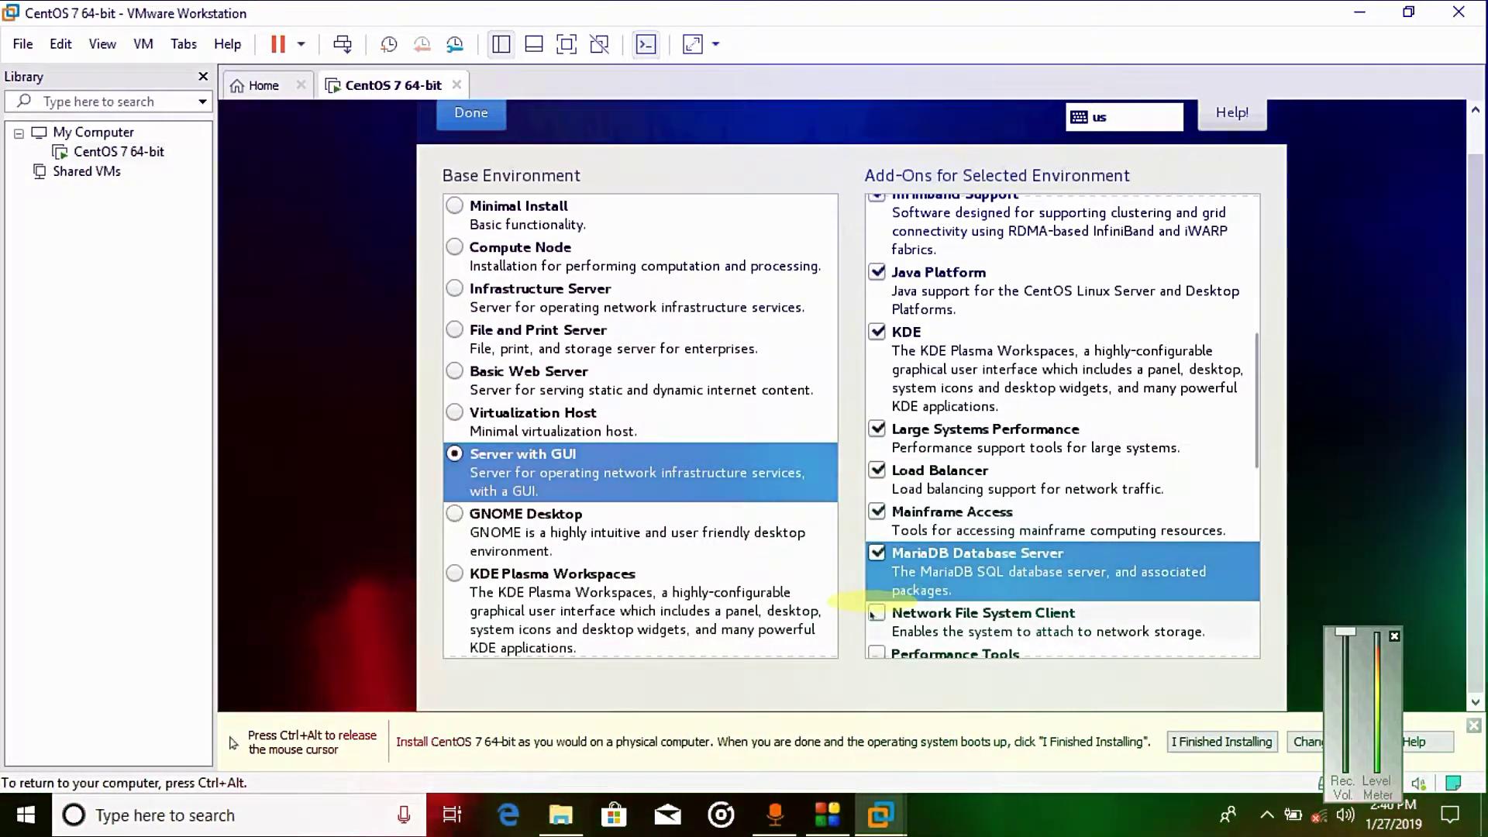
{"action": "left_click", "coordinate": [876, 613]}
{"action": "left_click", "coordinate": [877, 653]}
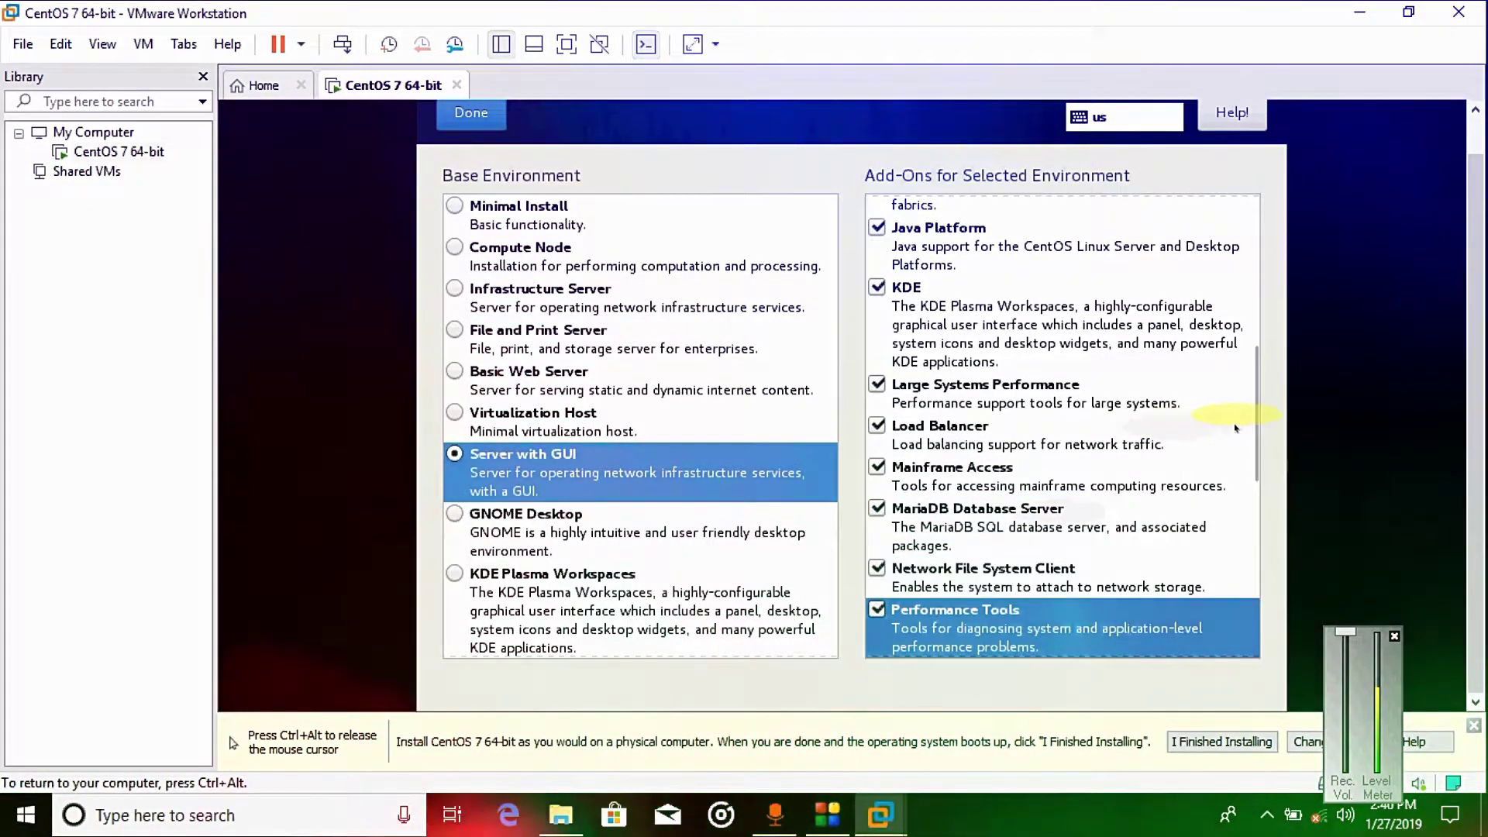
Step: Tick the add-ons from PostgreSQL Database Server through Compatibility Libraries, including all Virtualization ones
{"action": "left_click_drag", "start_coordinate": [1255, 416], "coordinate": [1256, 552]}
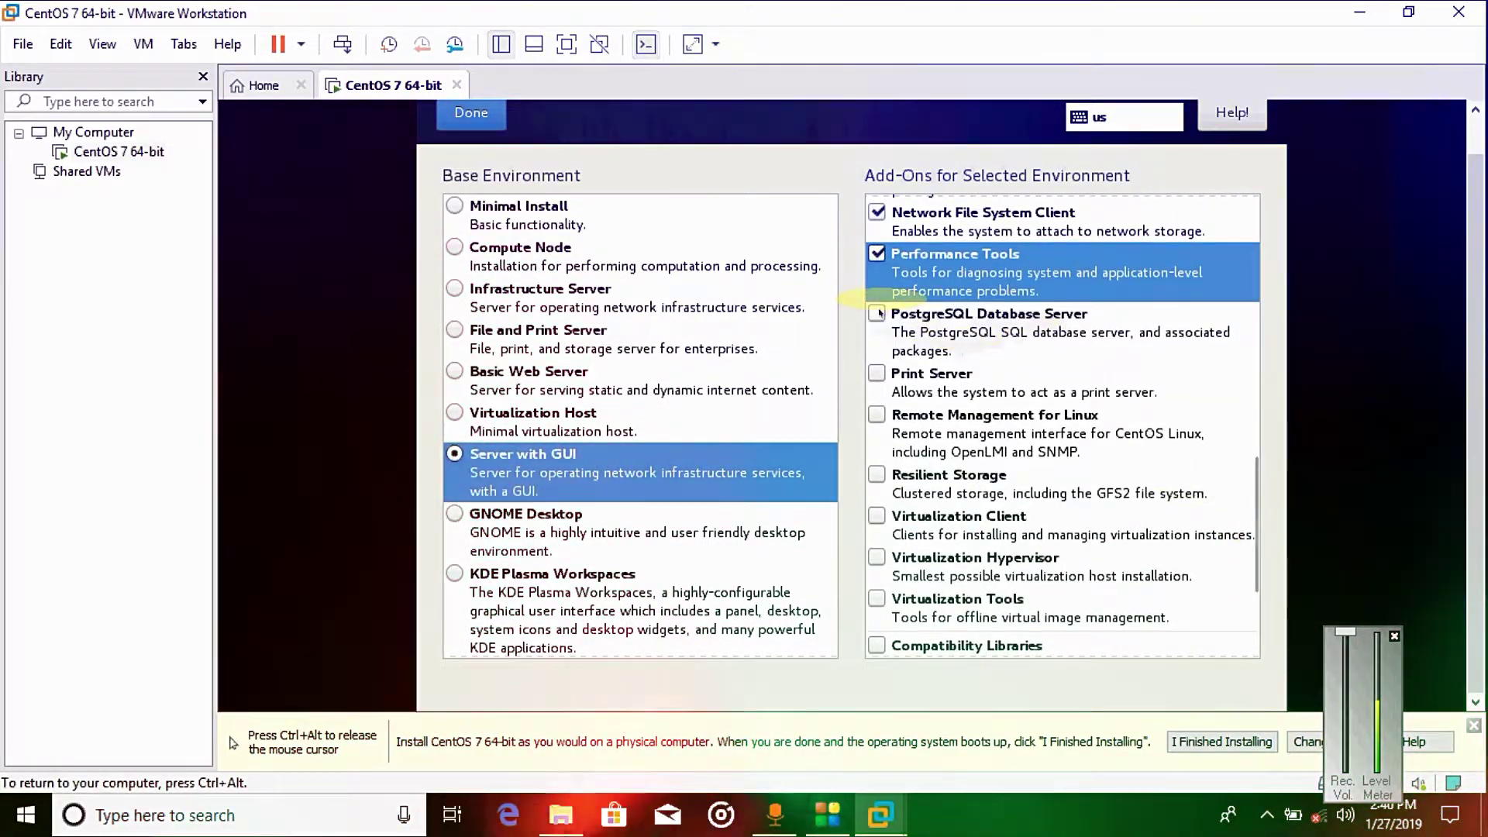
{"action": "left_click", "coordinate": [878, 313]}
{"action": "left_click", "coordinate": [877, 373]}
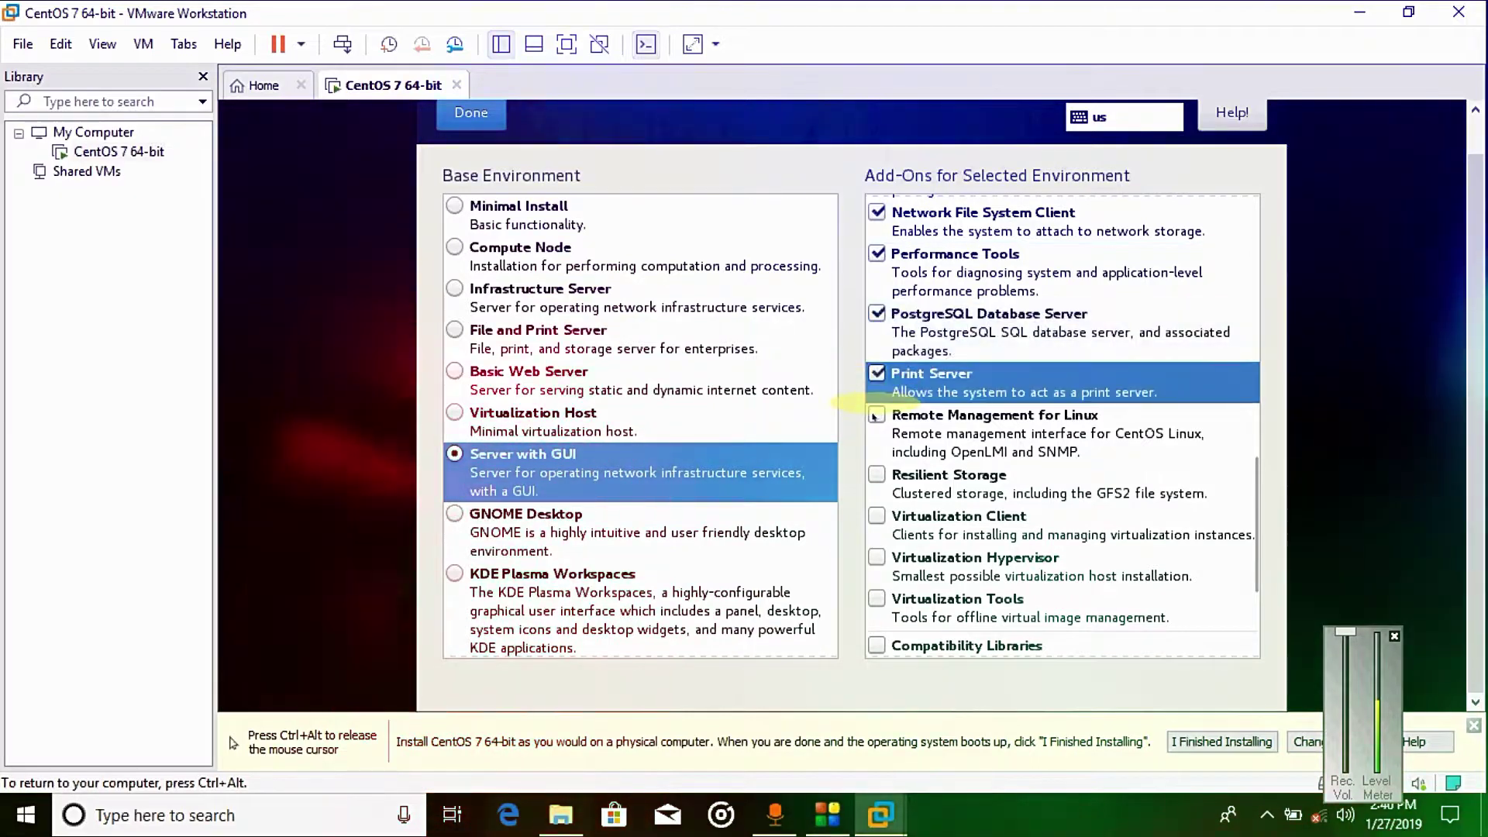
{"action": "left_click", "coordinate": [876, 416]}
{"action": "left_click", "coordinate": [876, 474]}
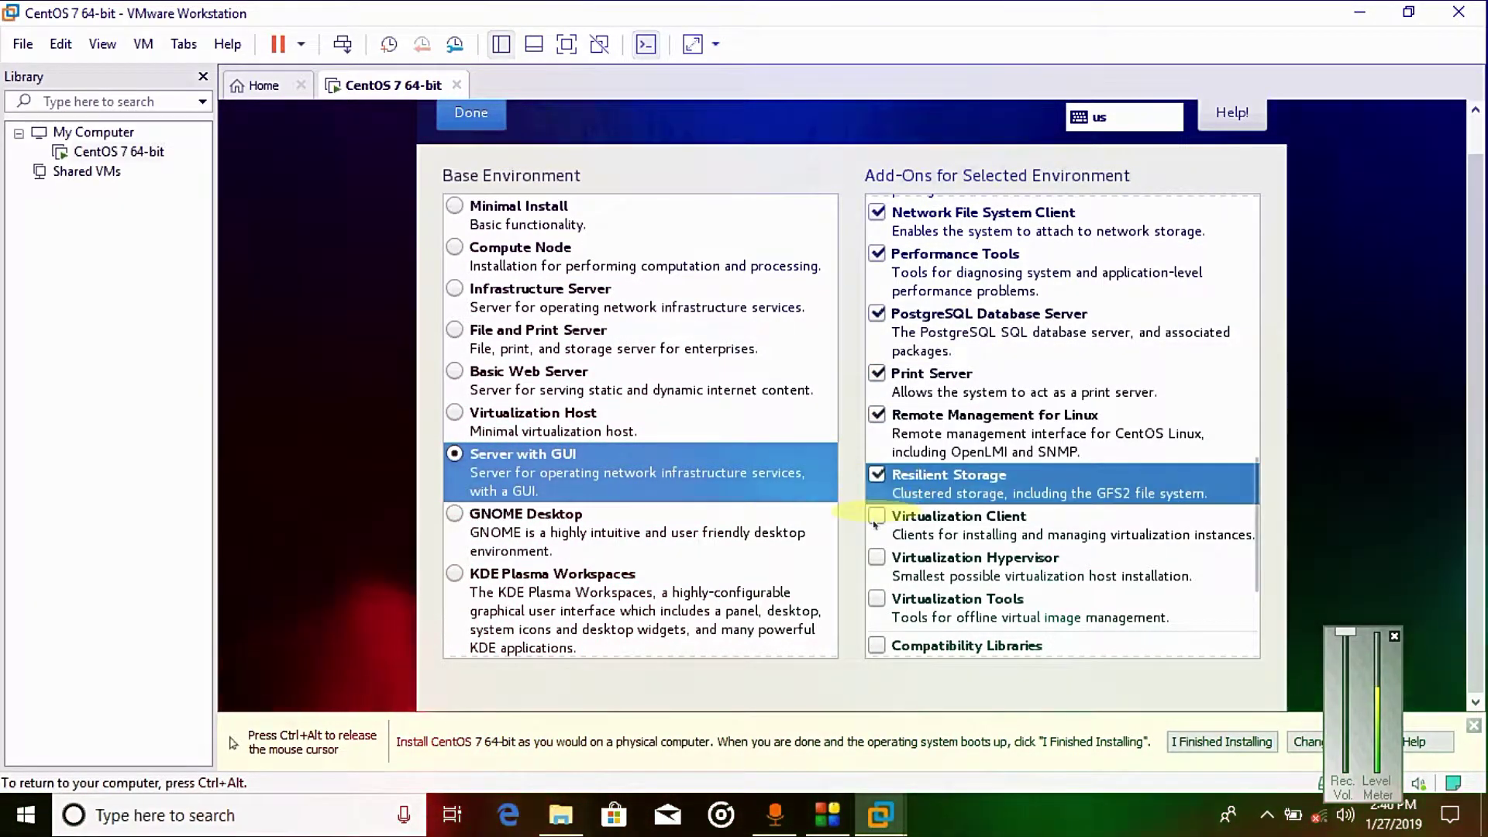
{"action": "left_click", "coordinate": [876, 516]}
{"action": "left_click", "coordinate": [877, 557]}
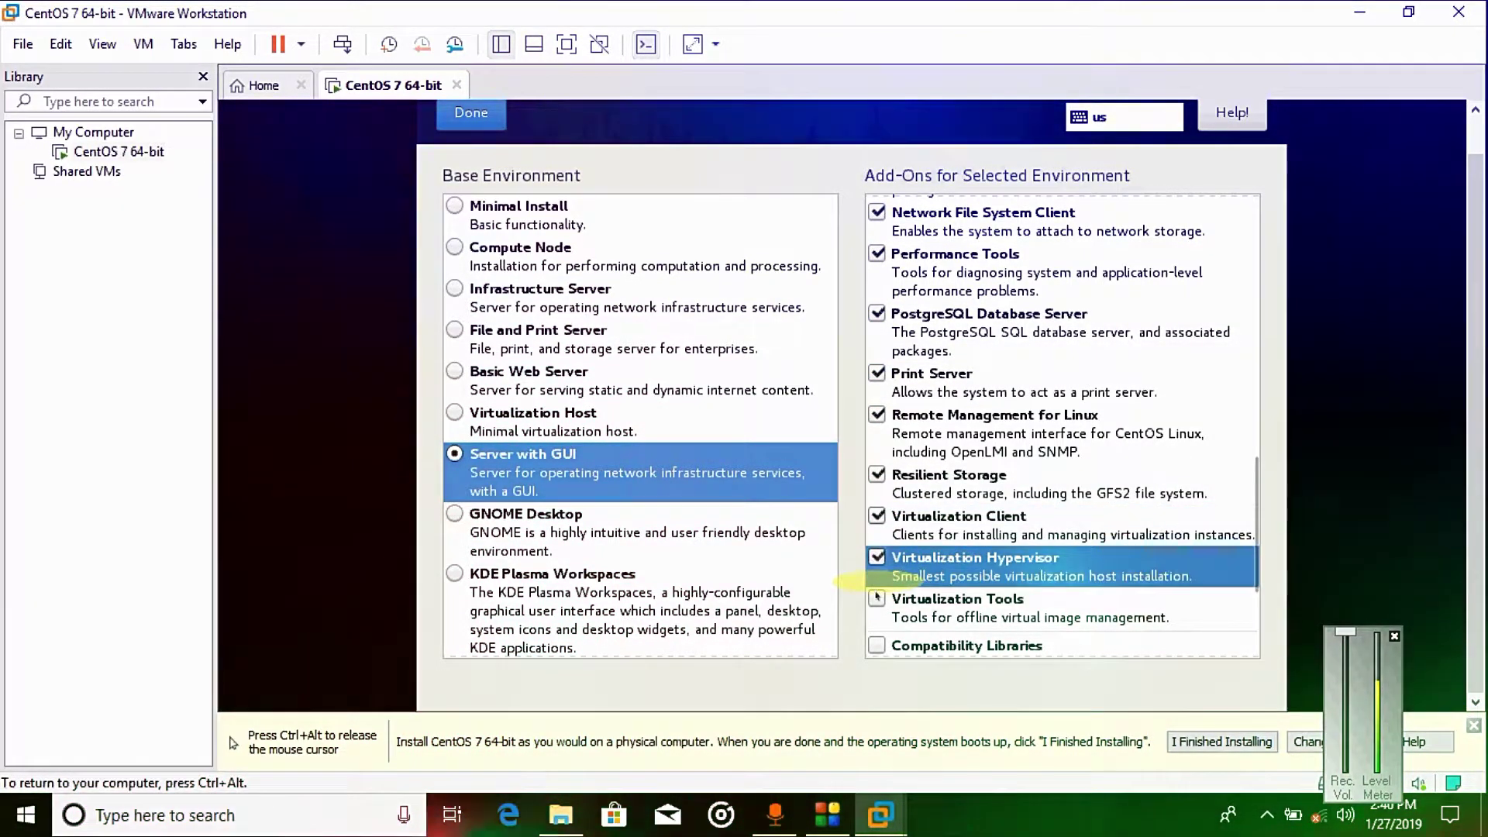
{"action": "left_click", "coordinate": [878, 599]}
{"action": "left_click", "coordinate": [877, 645]}
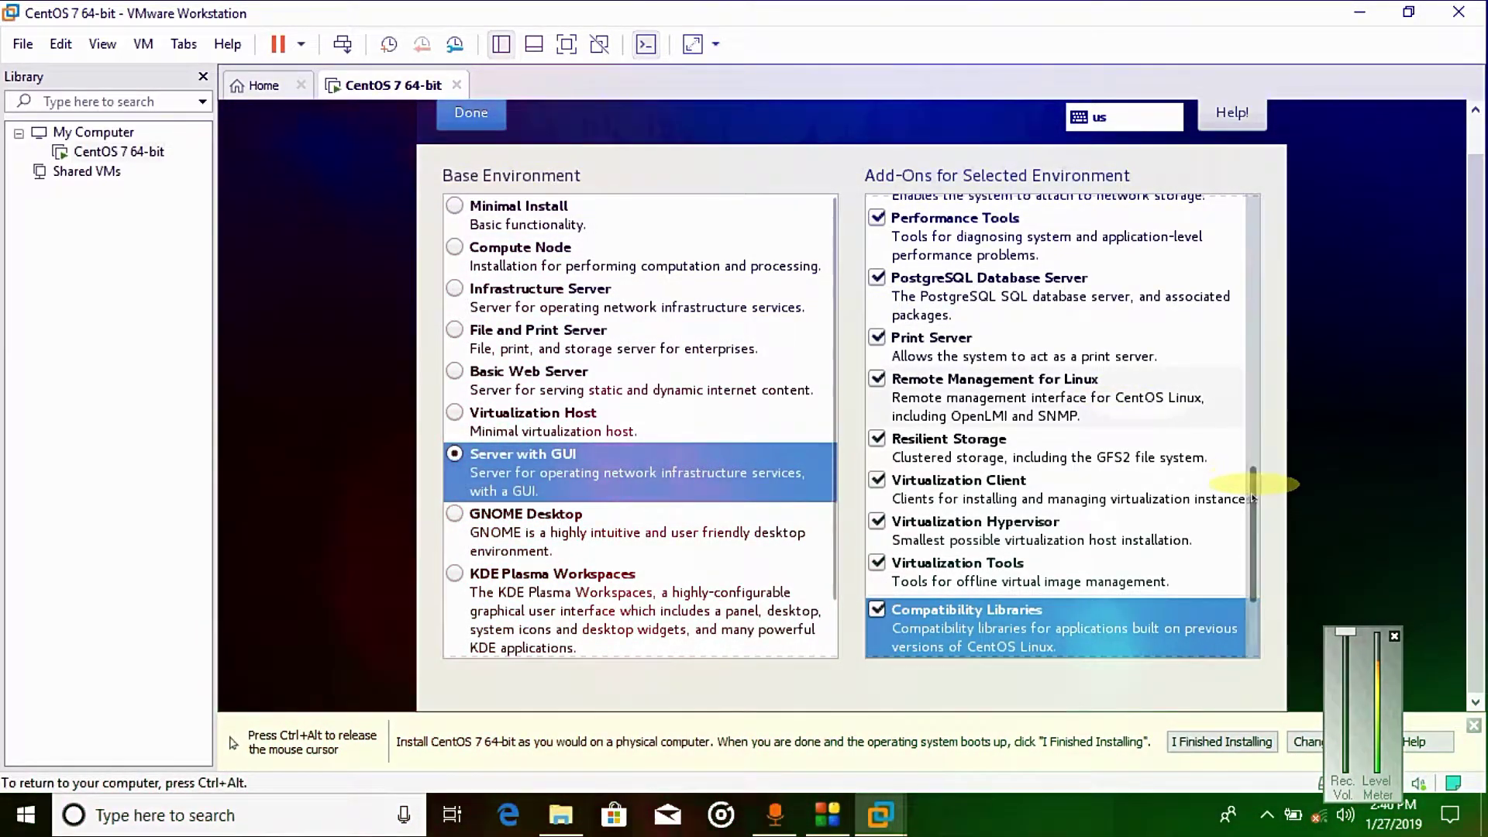
Step: Tick Development, Security, Smart Card and System Administration Tools, keep Server with GUI, and confirm
{"action": "scroll", "coordinate": [1240, 558], "scroll_direction": "down", "scroll_amount": 3}
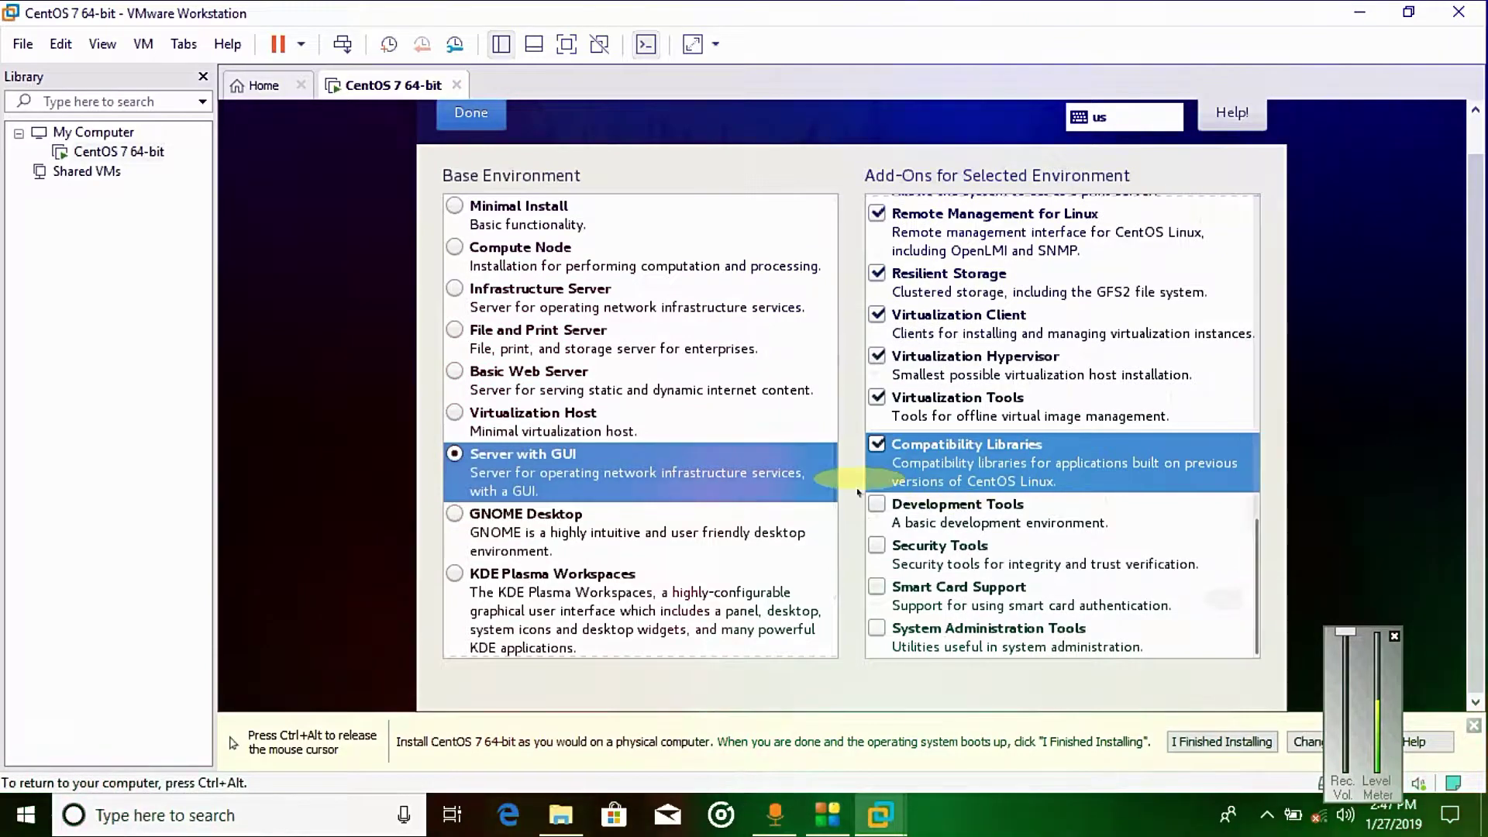
{"action": "left_click", "coordinate": [878, 505]}
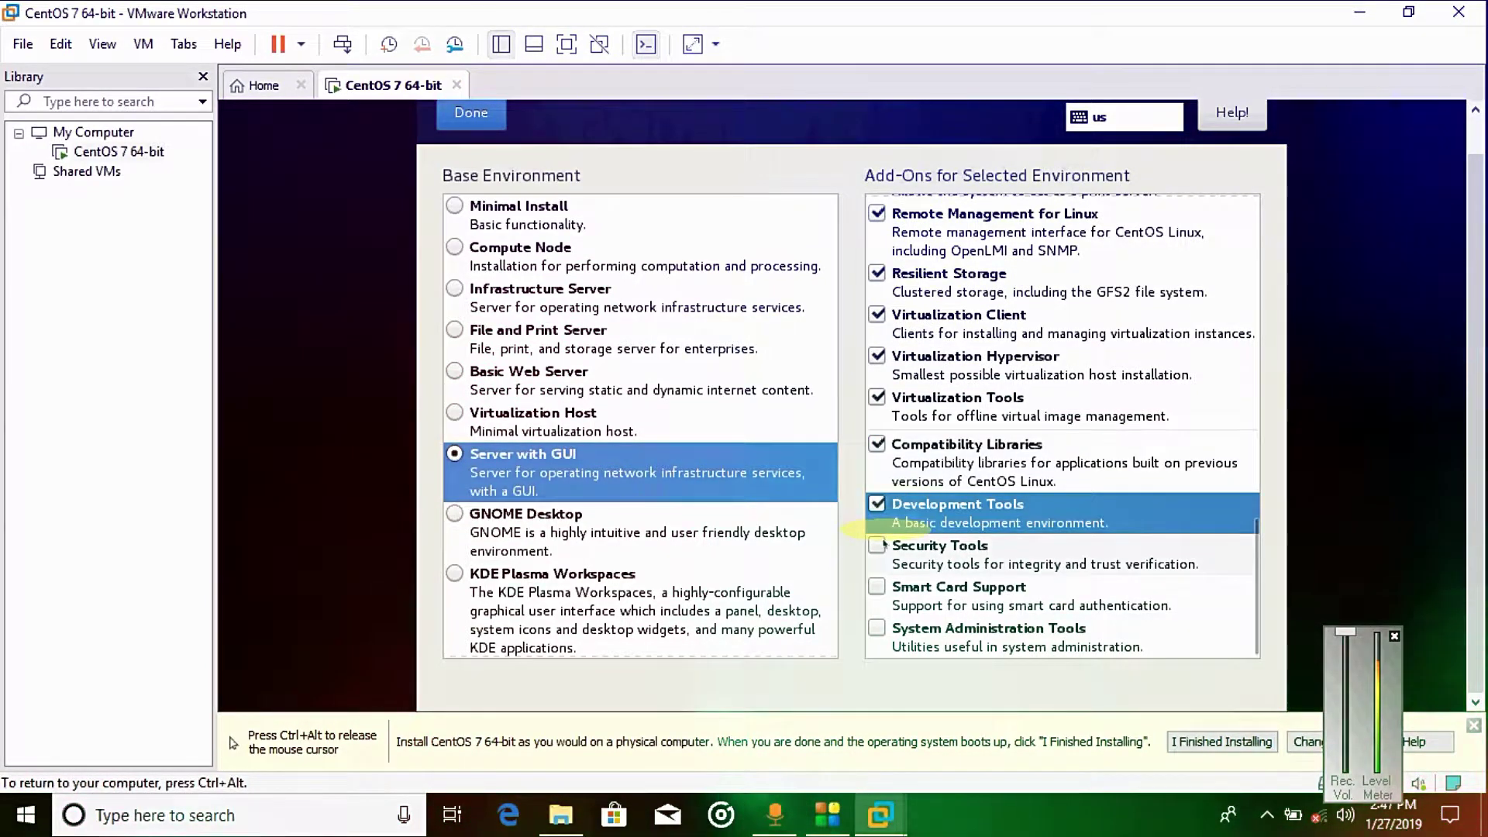
{"action": "left_click", "coordinate": [878, 546]}
{"action": "left_click", "coordinate": [880, 588]}
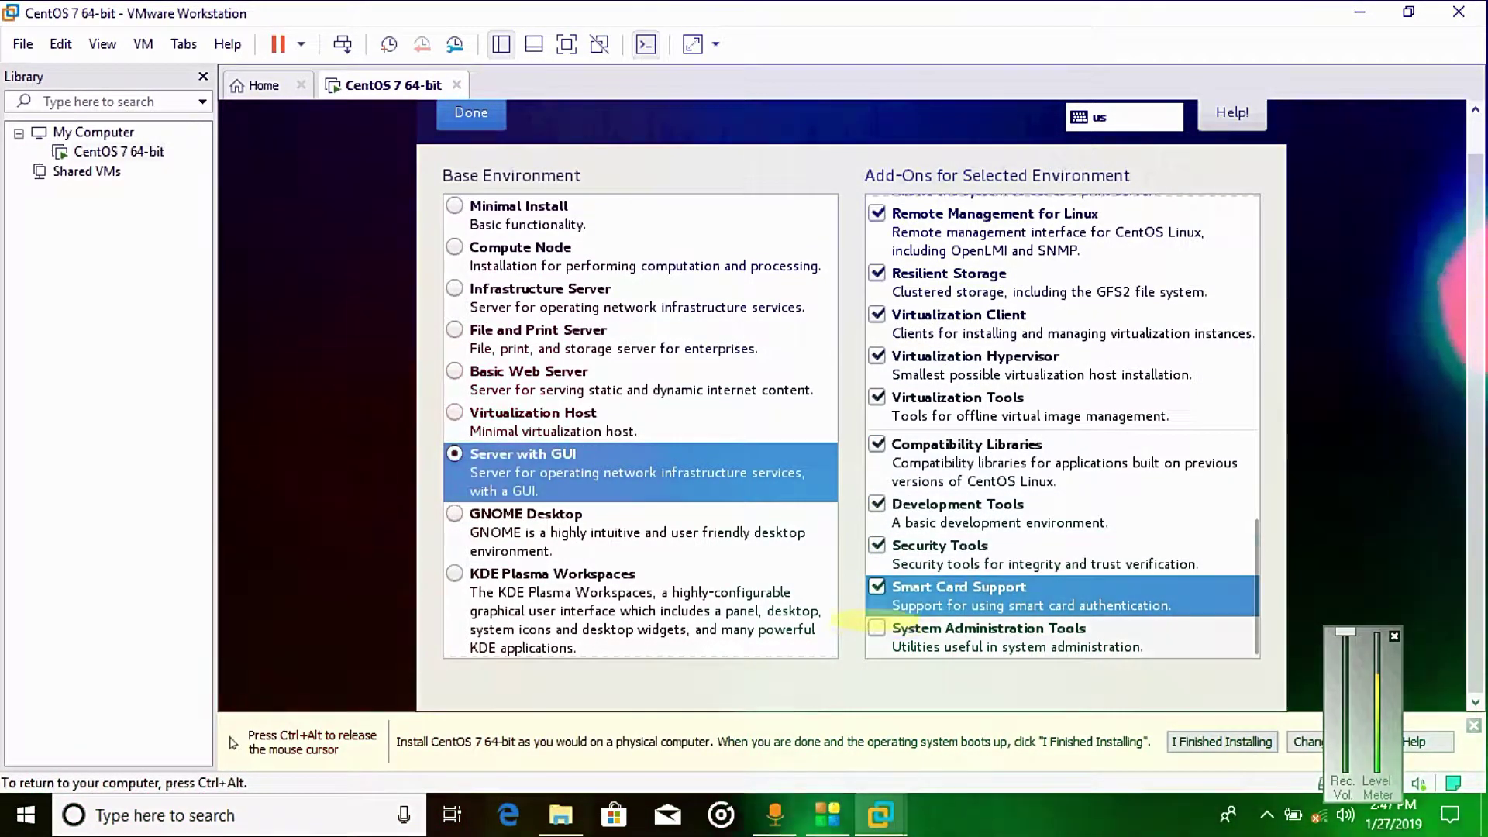
{"action": "left_click", "coordinate": [892, 627]}
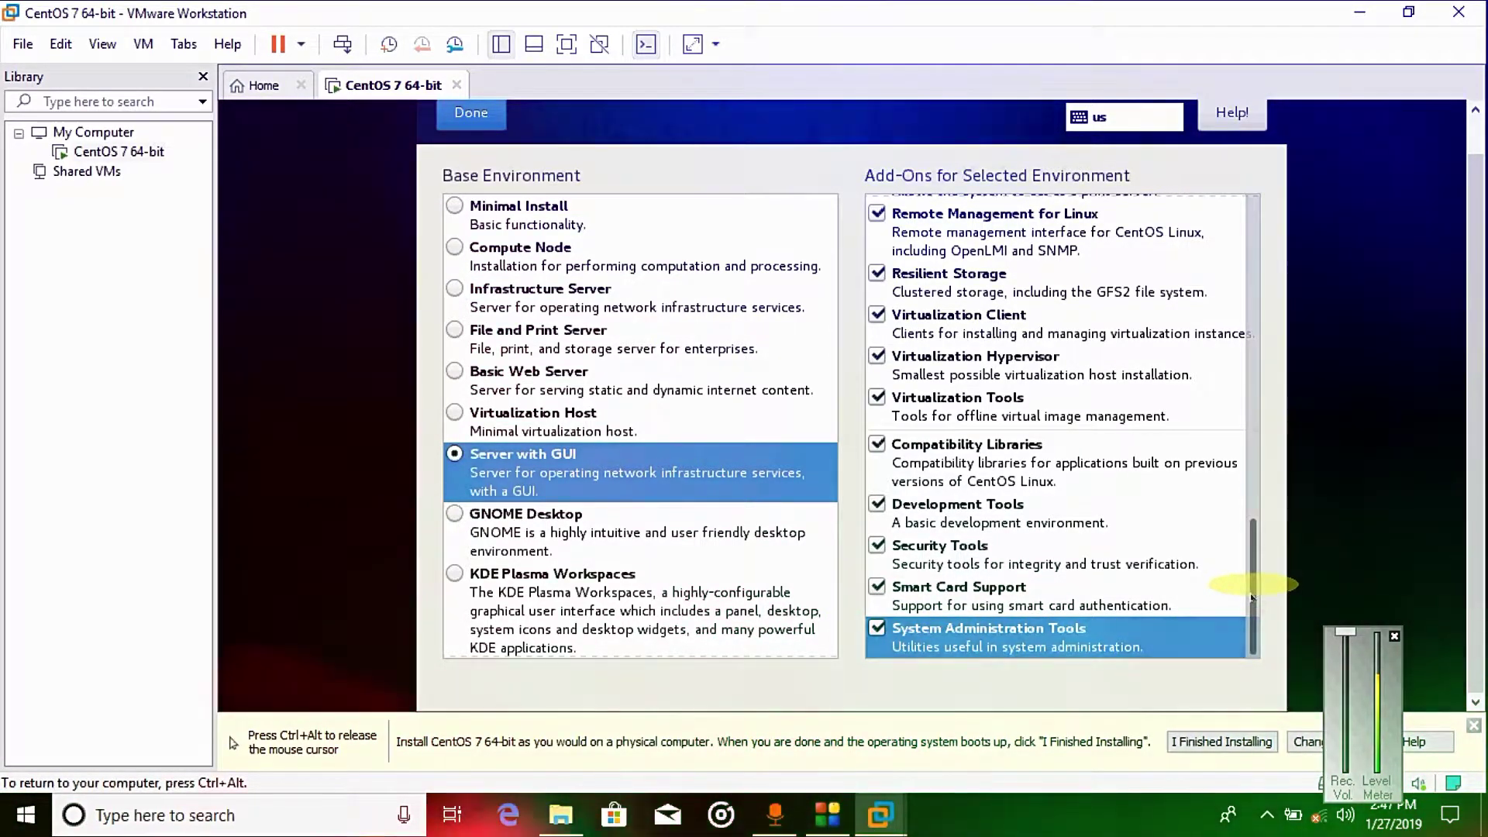
{"action": "left_click_drag", "start_coordinate": [1251, 596], "coordinate": [1212, 226]}
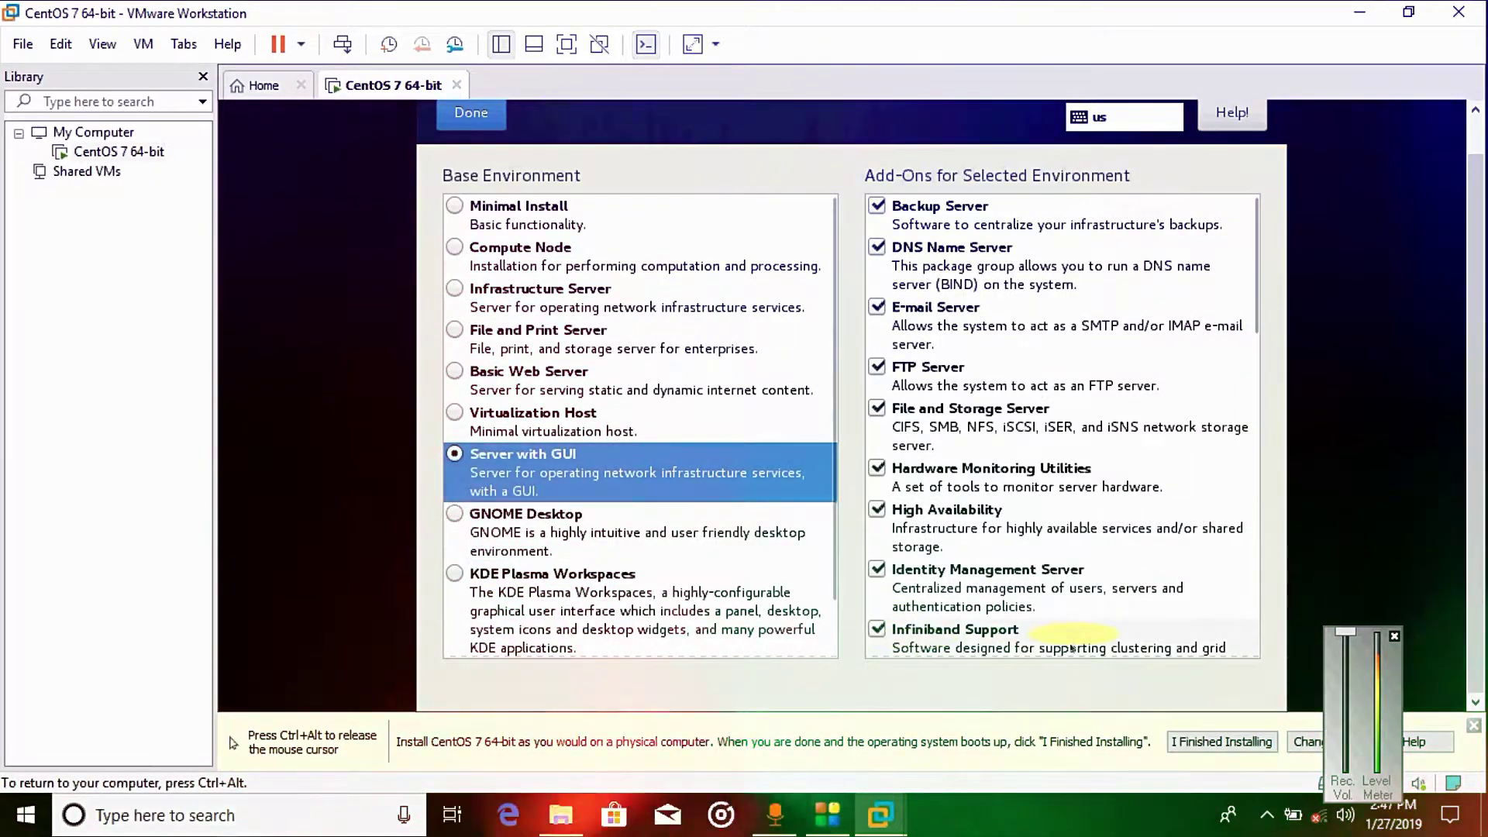
{"action": "key", "text": "ctrl+alt"}
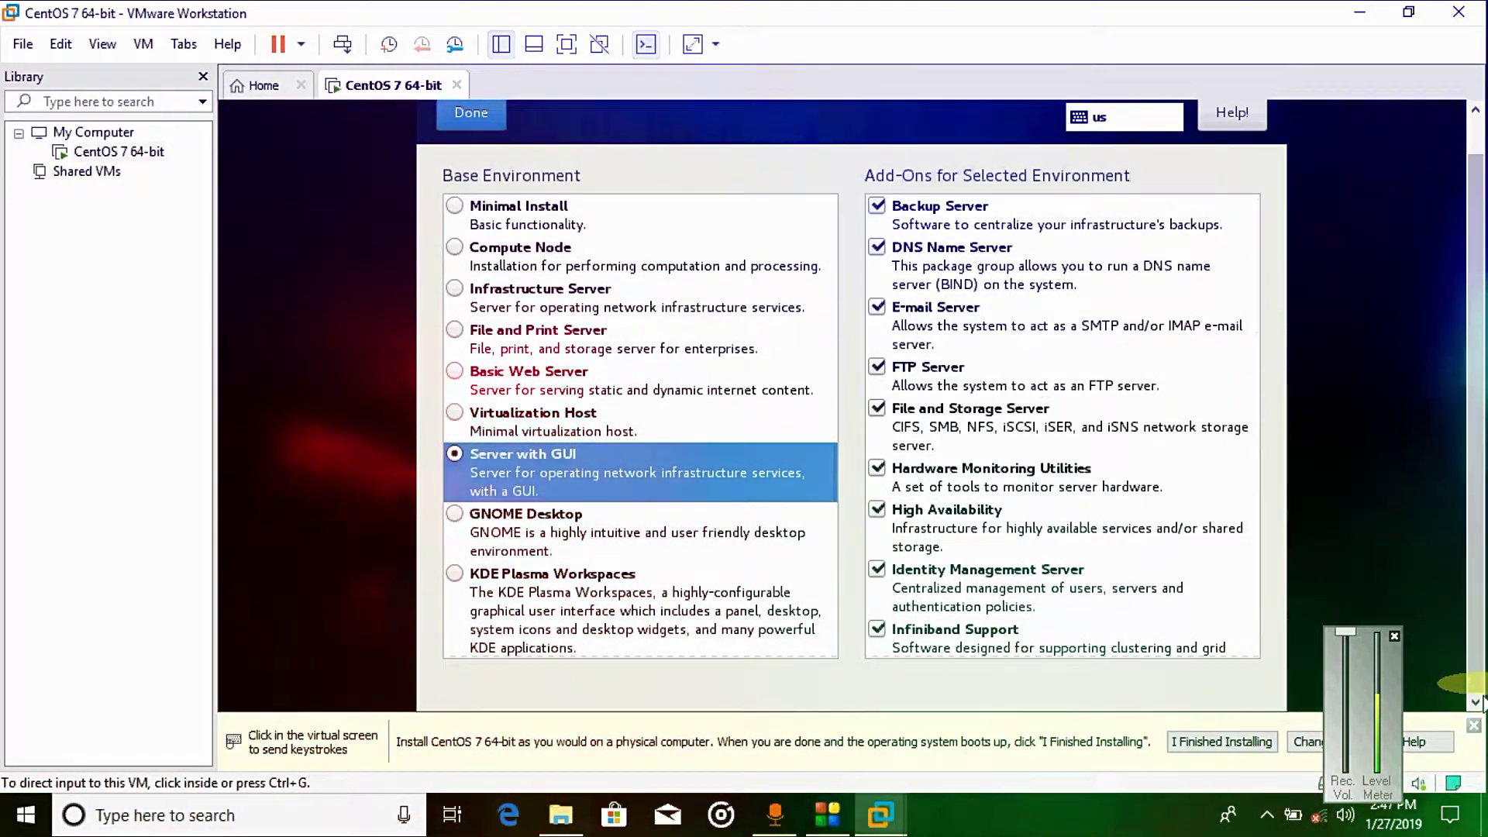
{"action": "left_click", "coordinate": [961, 517]}
{"action": "left_click", "coordinate": [571, 492]}
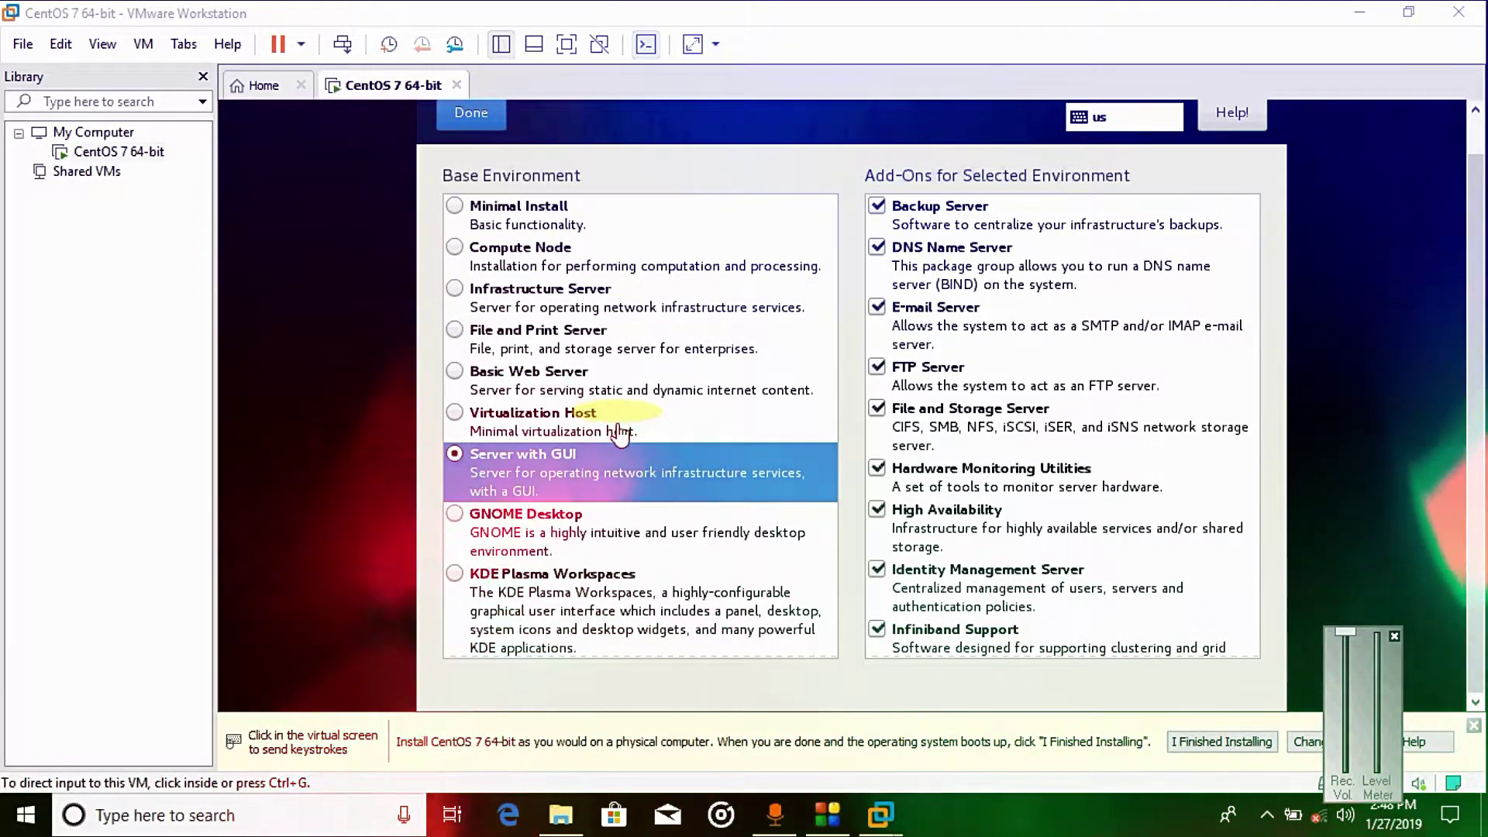
{"action": "left_click", "coordinate": [470, 108]}
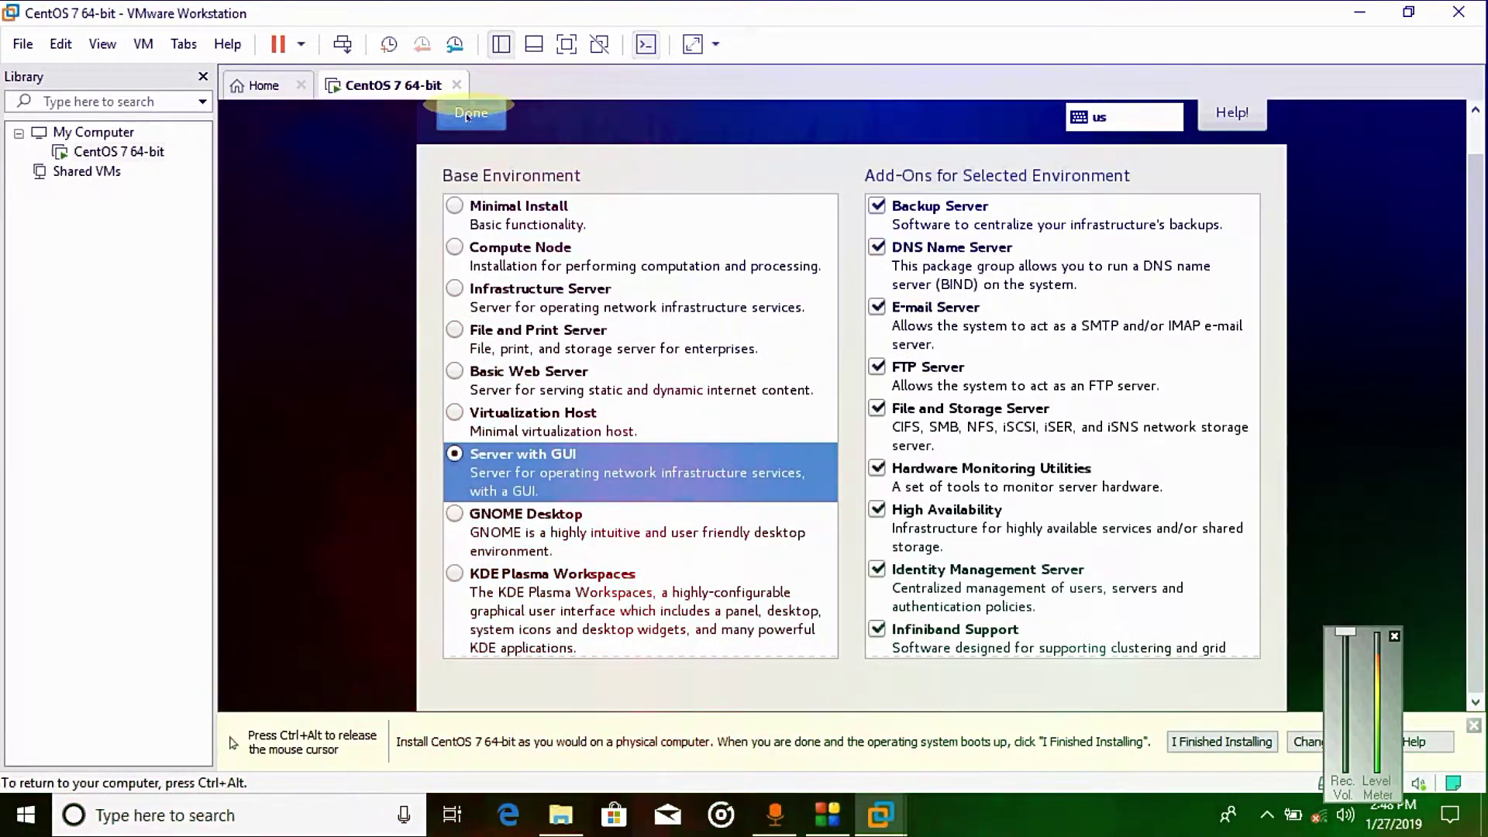
{"action": "left_click", "coordinate": [469, 114]}
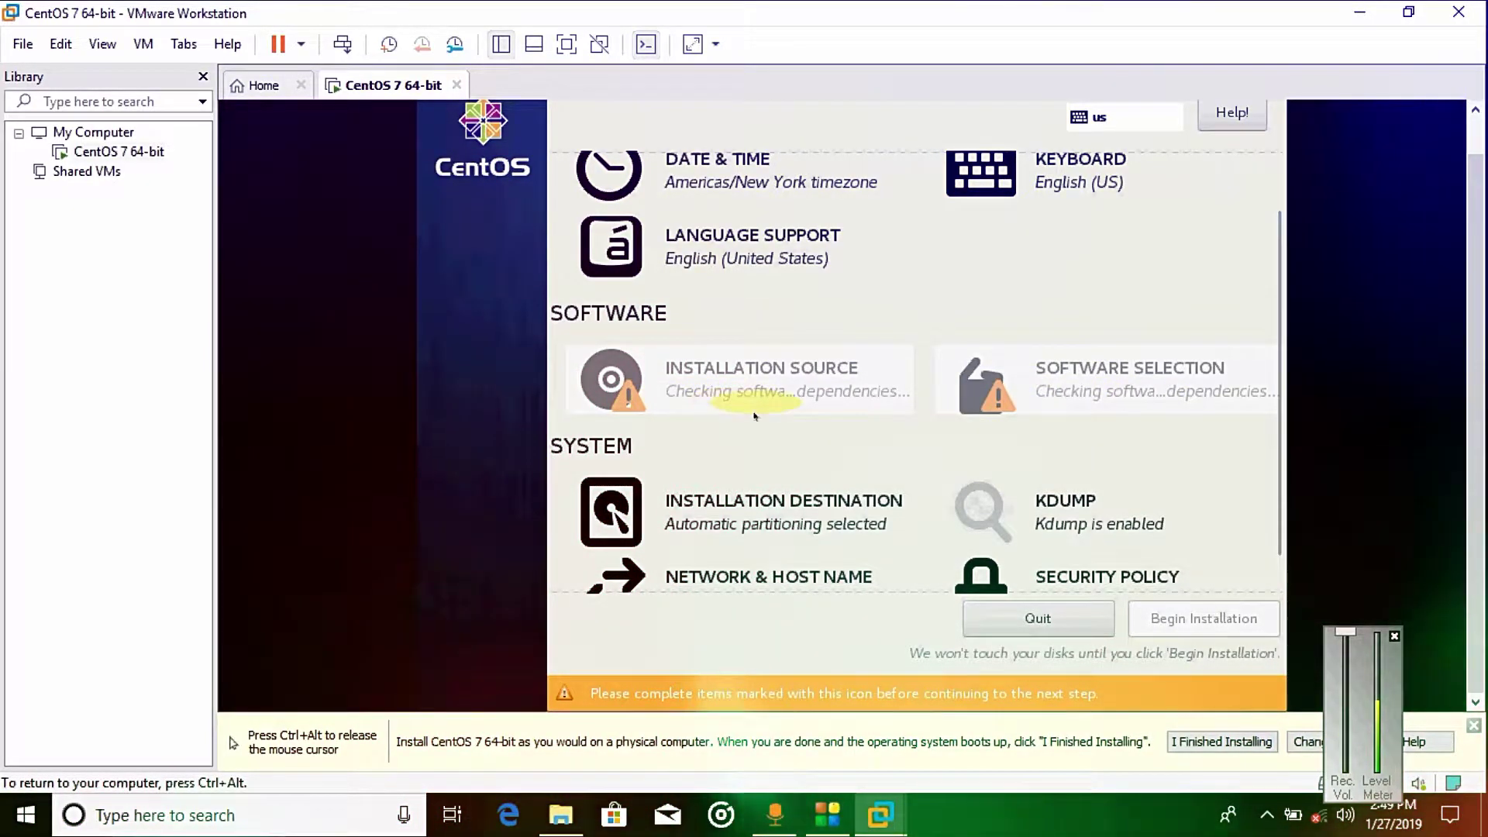
Step: Wait until the summary shows Local media as source and Server with GUI as software
{"action": "key", "text": "ctrl+alt"}
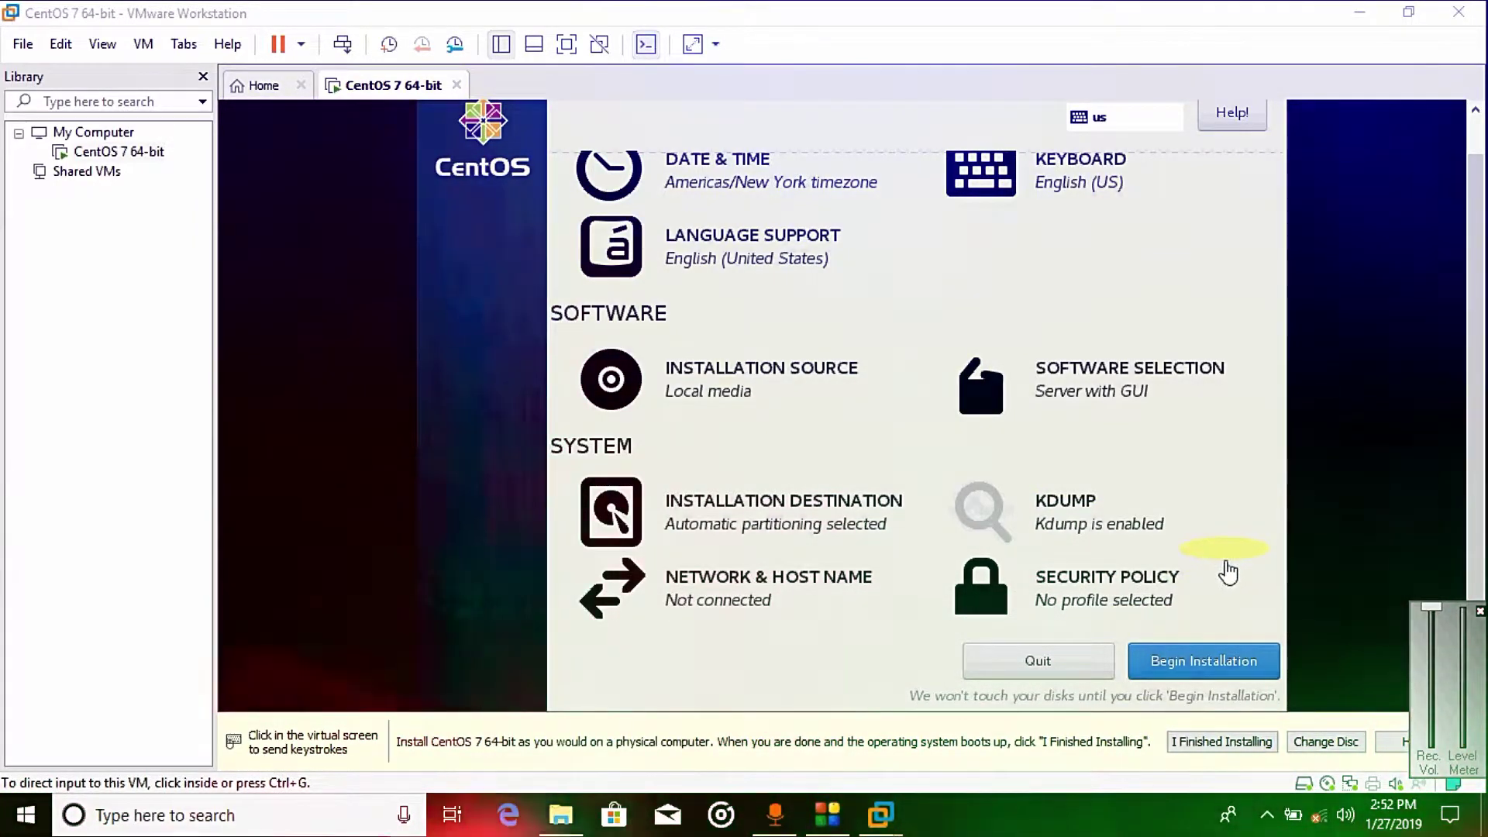
{"action": "left_click", "coordinate": [1140, 827]}
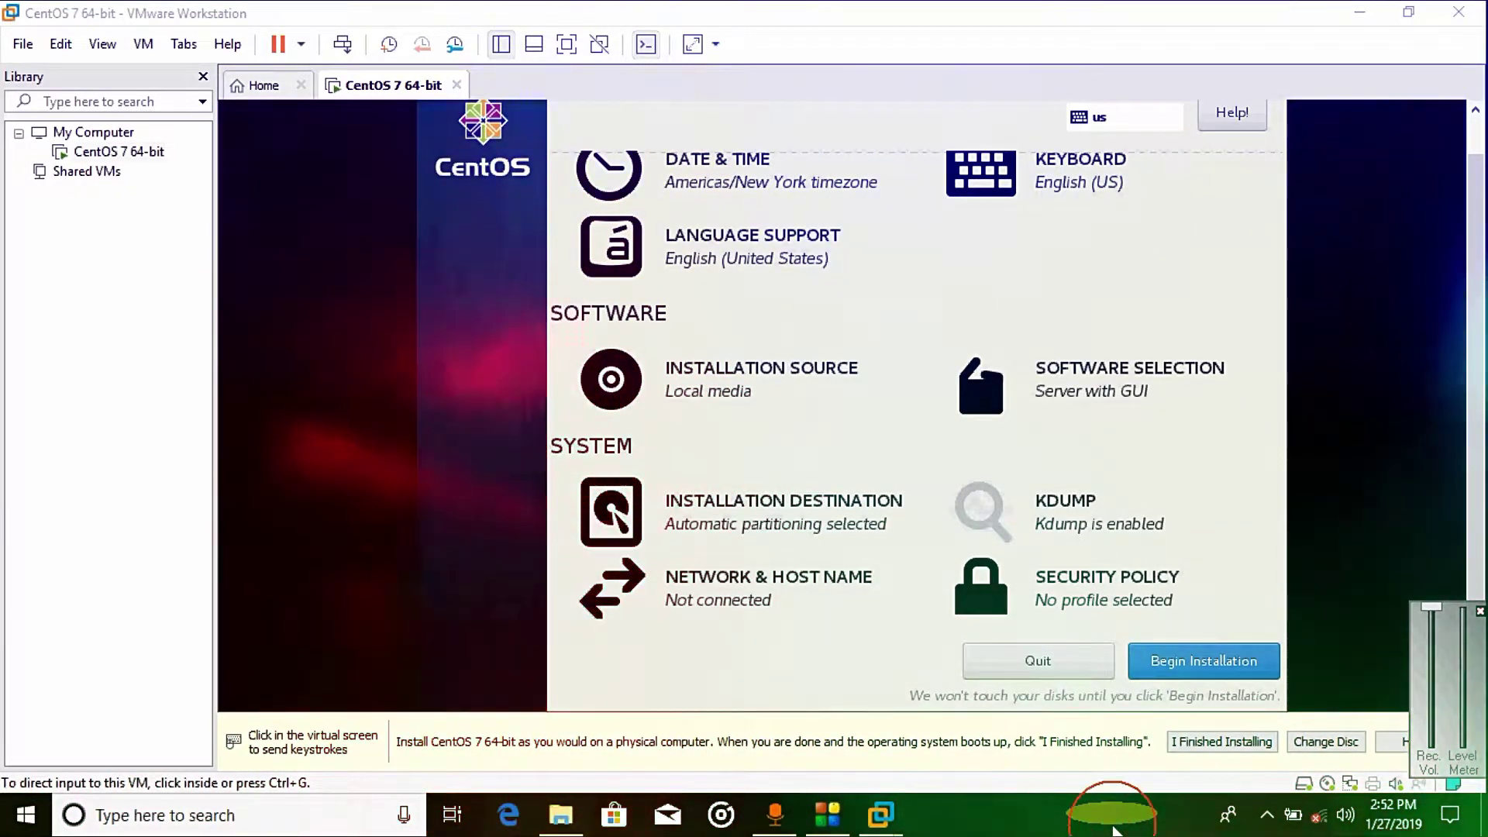
{"action": "left_click", "coordinate": [821, 825]}
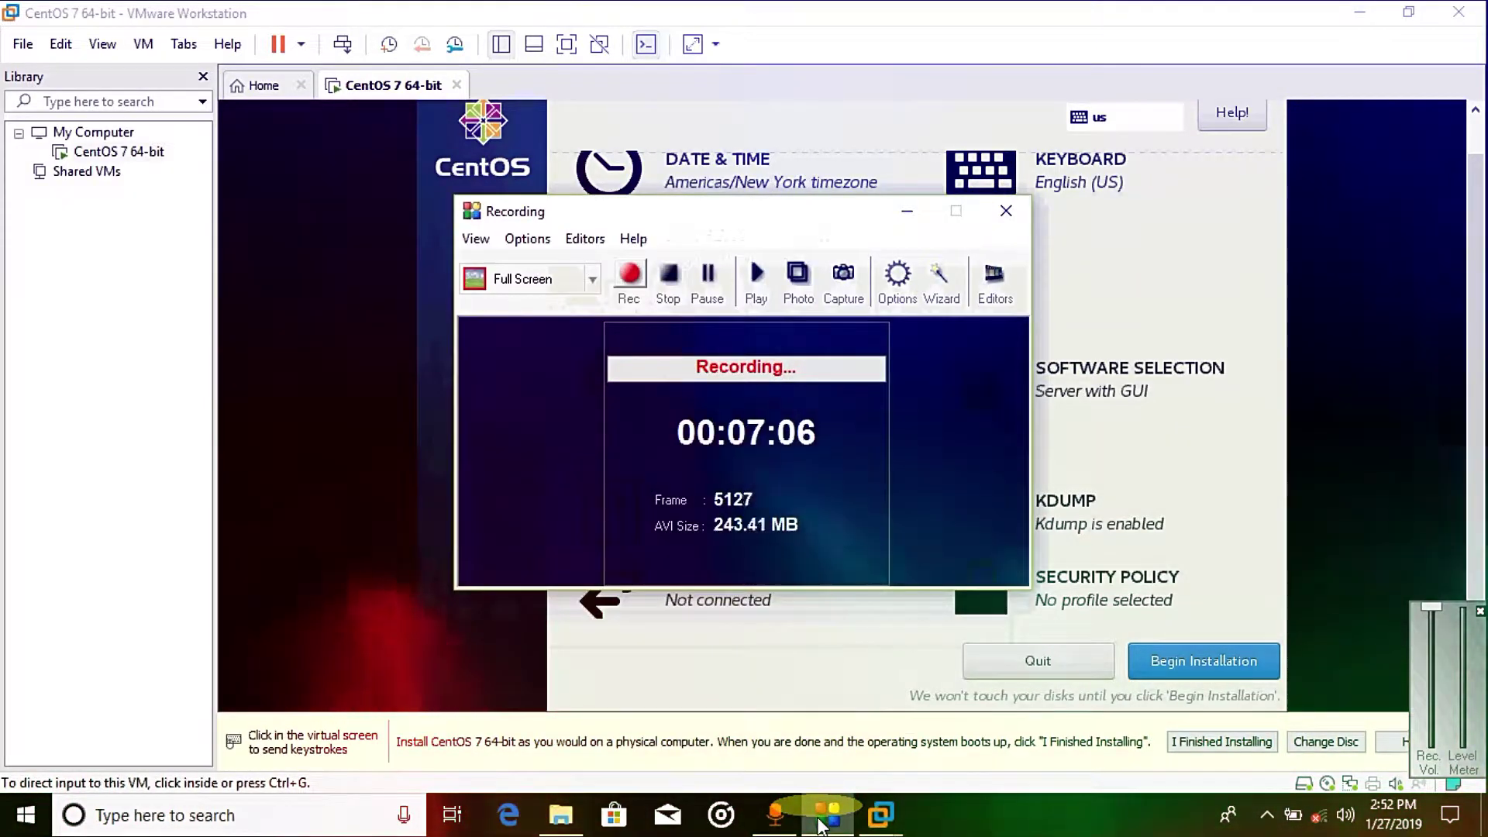
{"action": "left_click", "coordinate": [821, 823]}
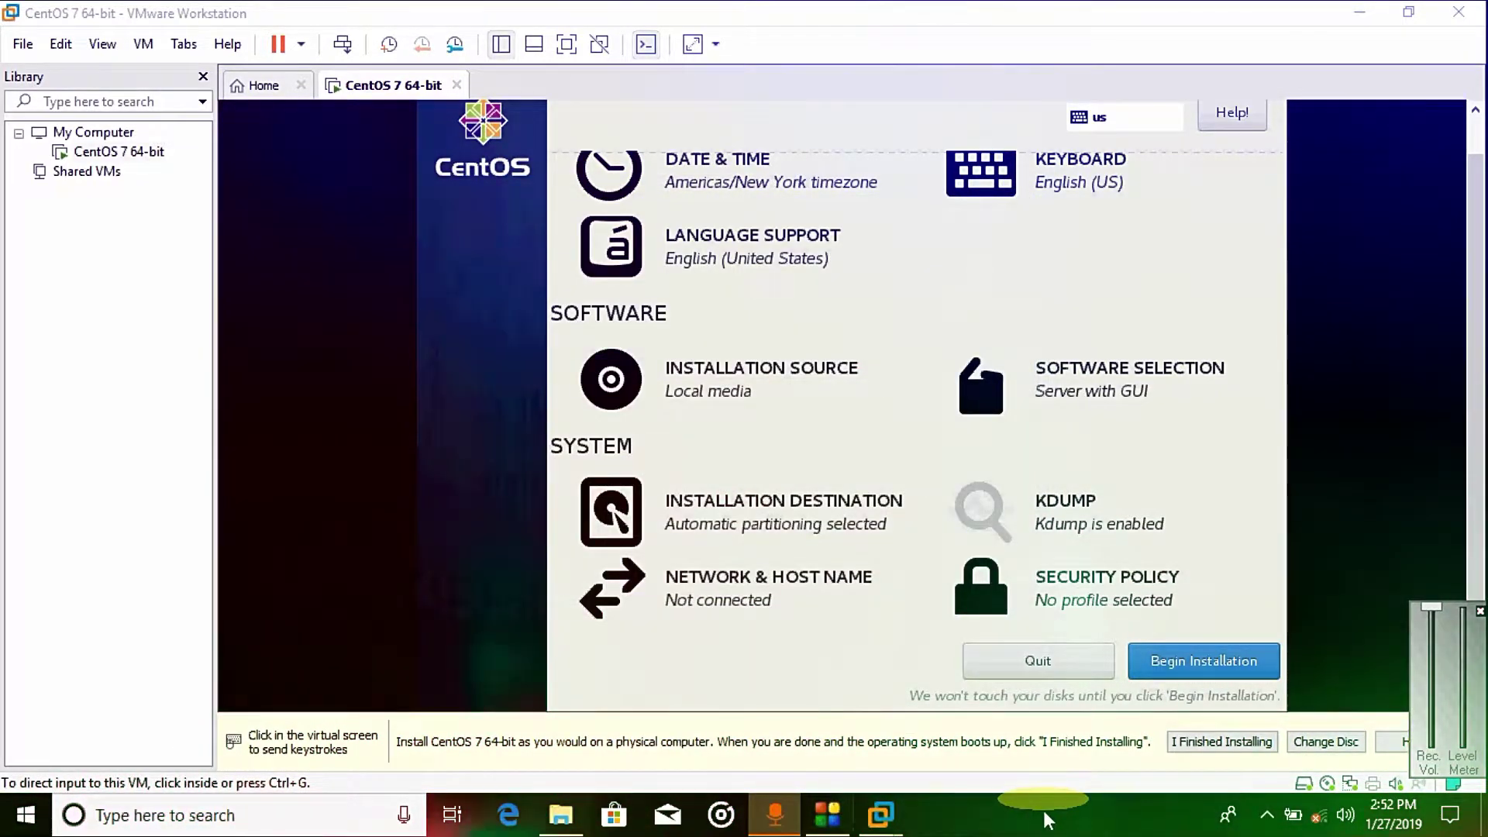
{"action": "left_click", "coordinate": [1358, 11]}
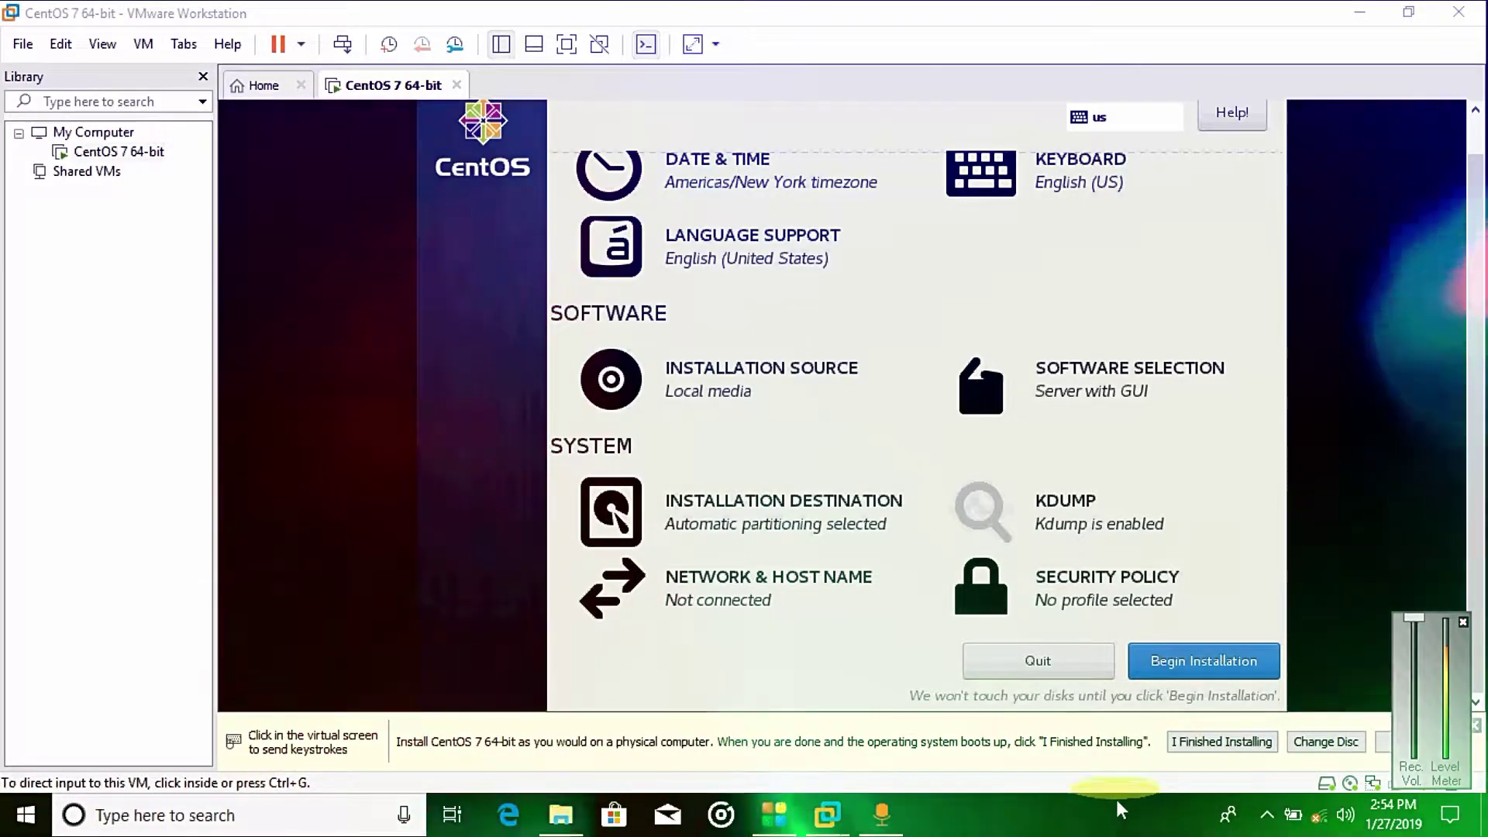
Step: Begin the installation and set a short root password, accepting the weak-password warning
{"action": "left_click", "coordinate": [1189, 664]}
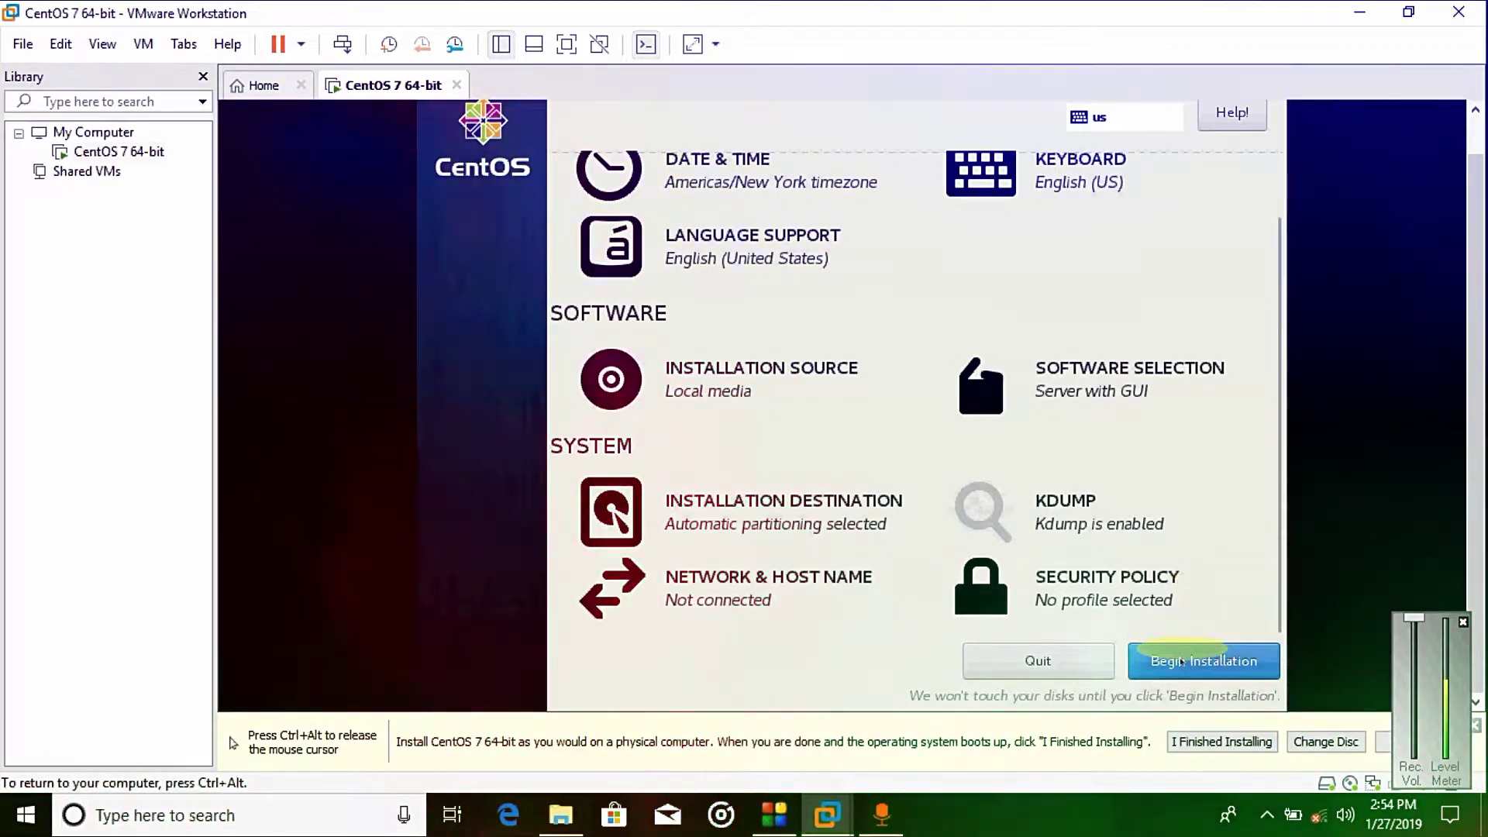
{"action": "left_click", "coordinate": [1176, 661]}
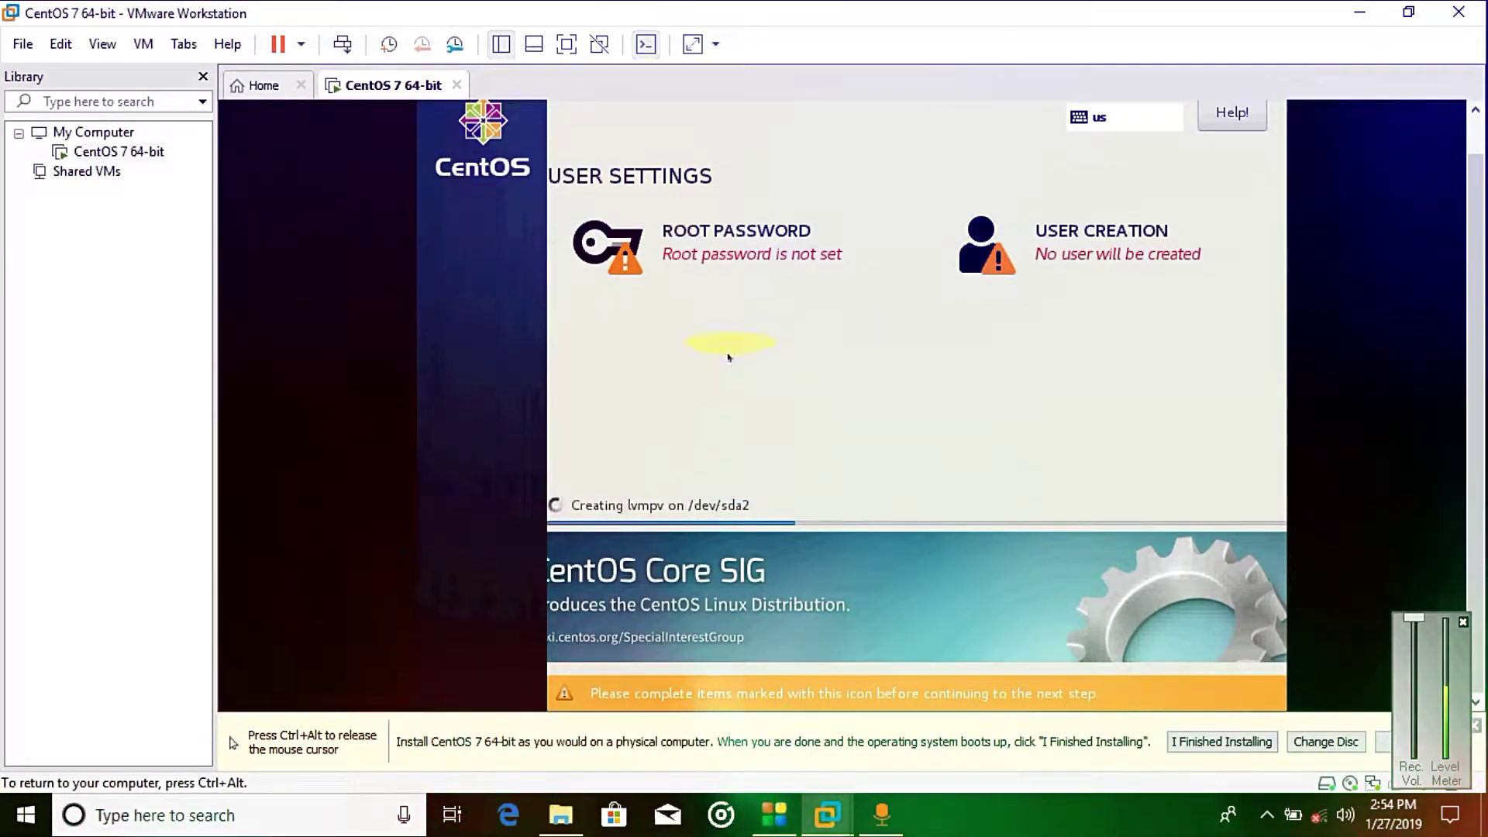
{"action": "left_click", "coordinate": [729, 238]}
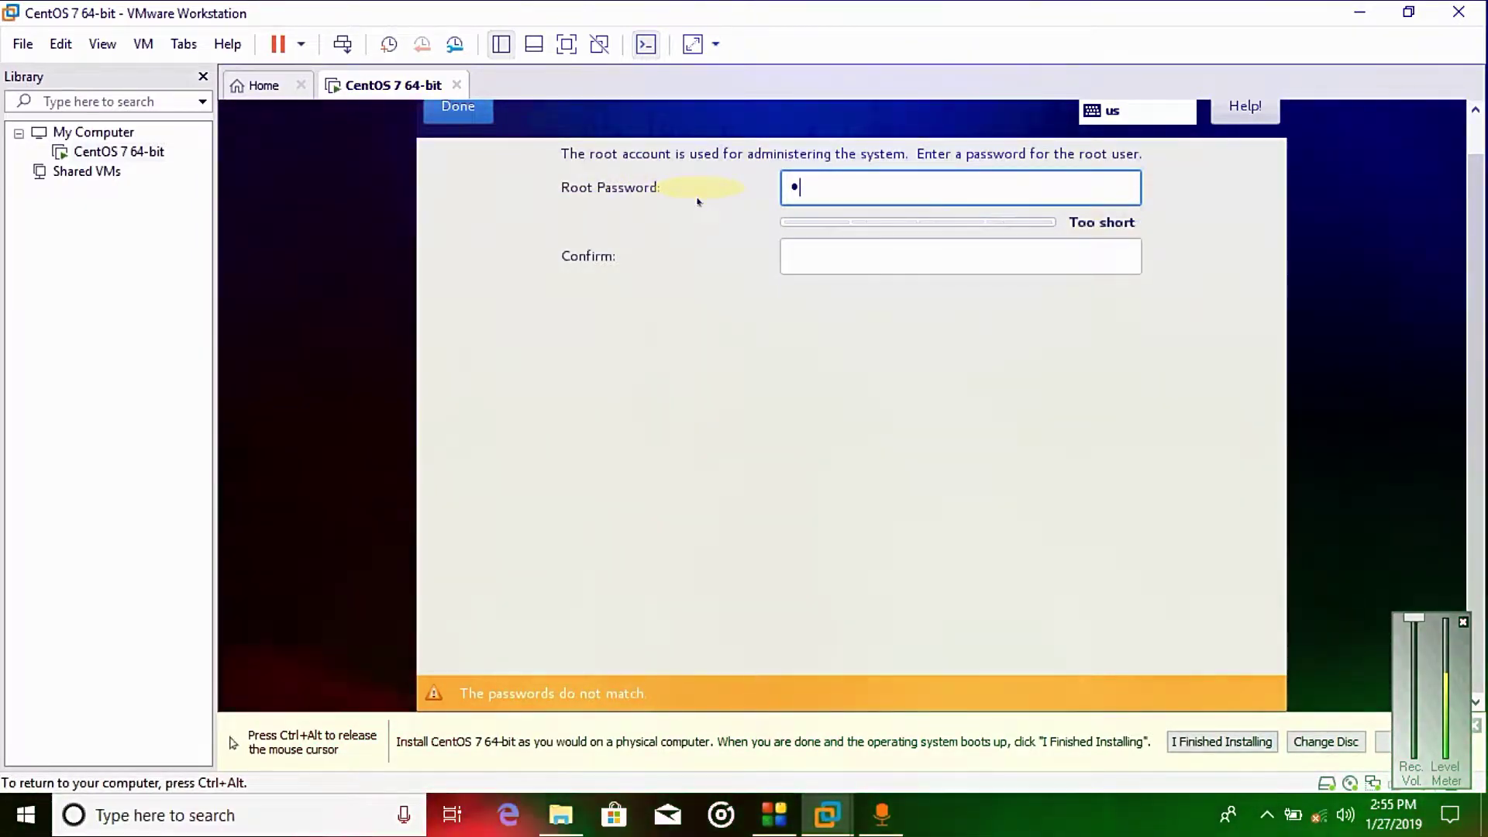
{"action": "left_click", "coordinate": [828, 250]}
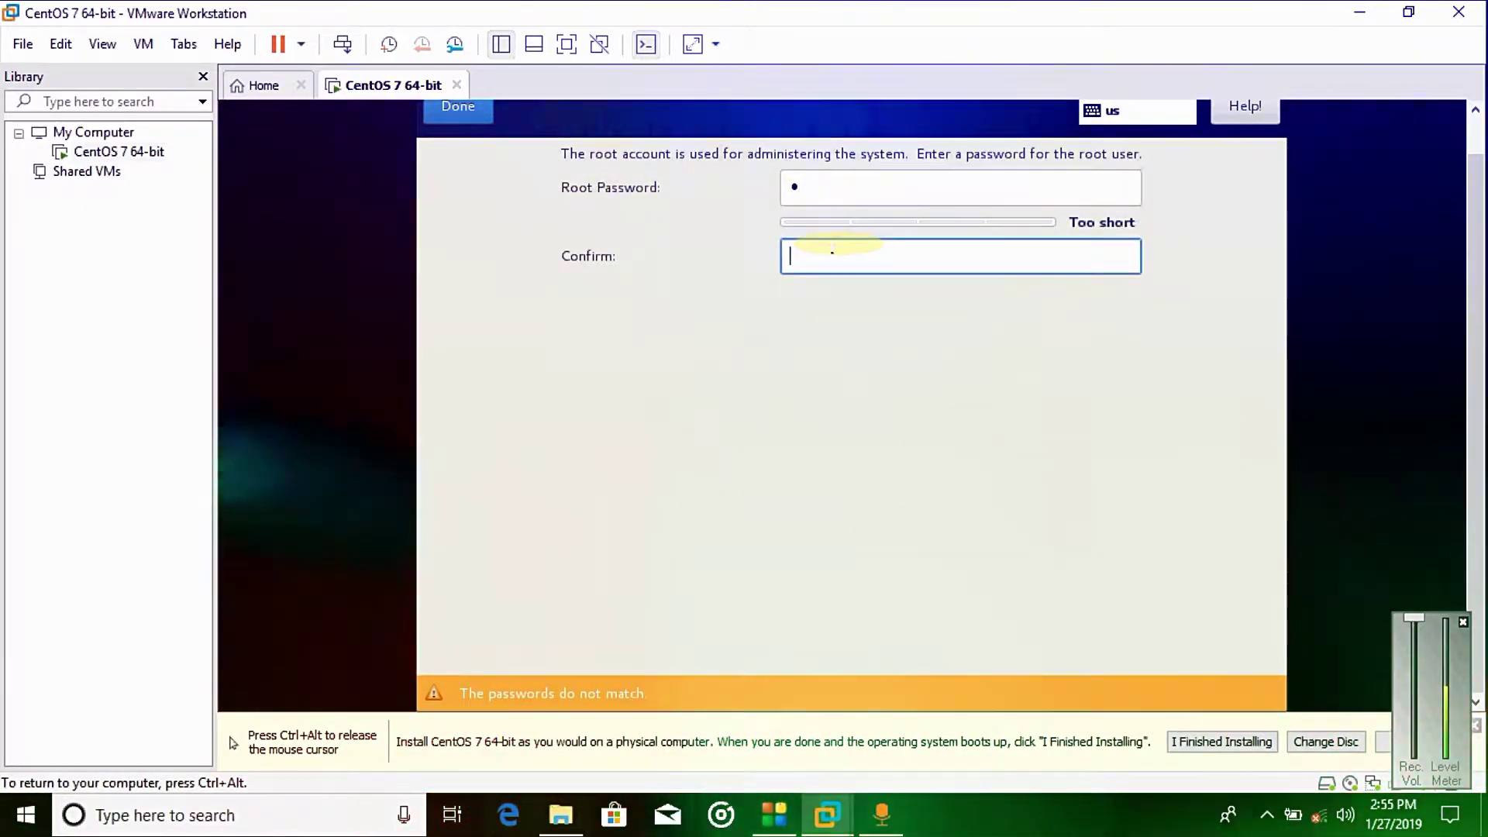
{"action": "type", "text": "a"}
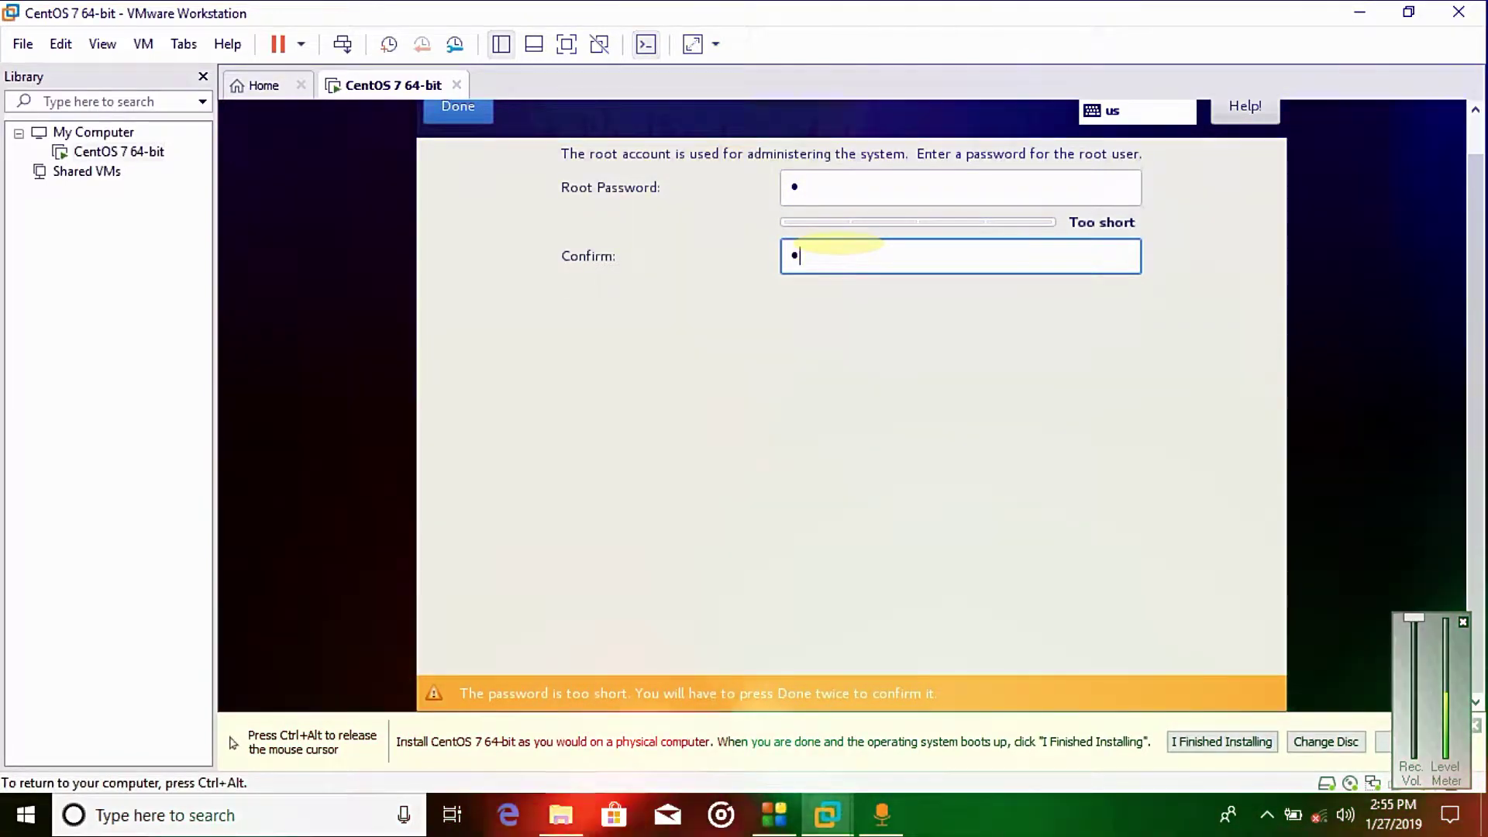
{"action": "left_click", "coordinate": [454, 110]}
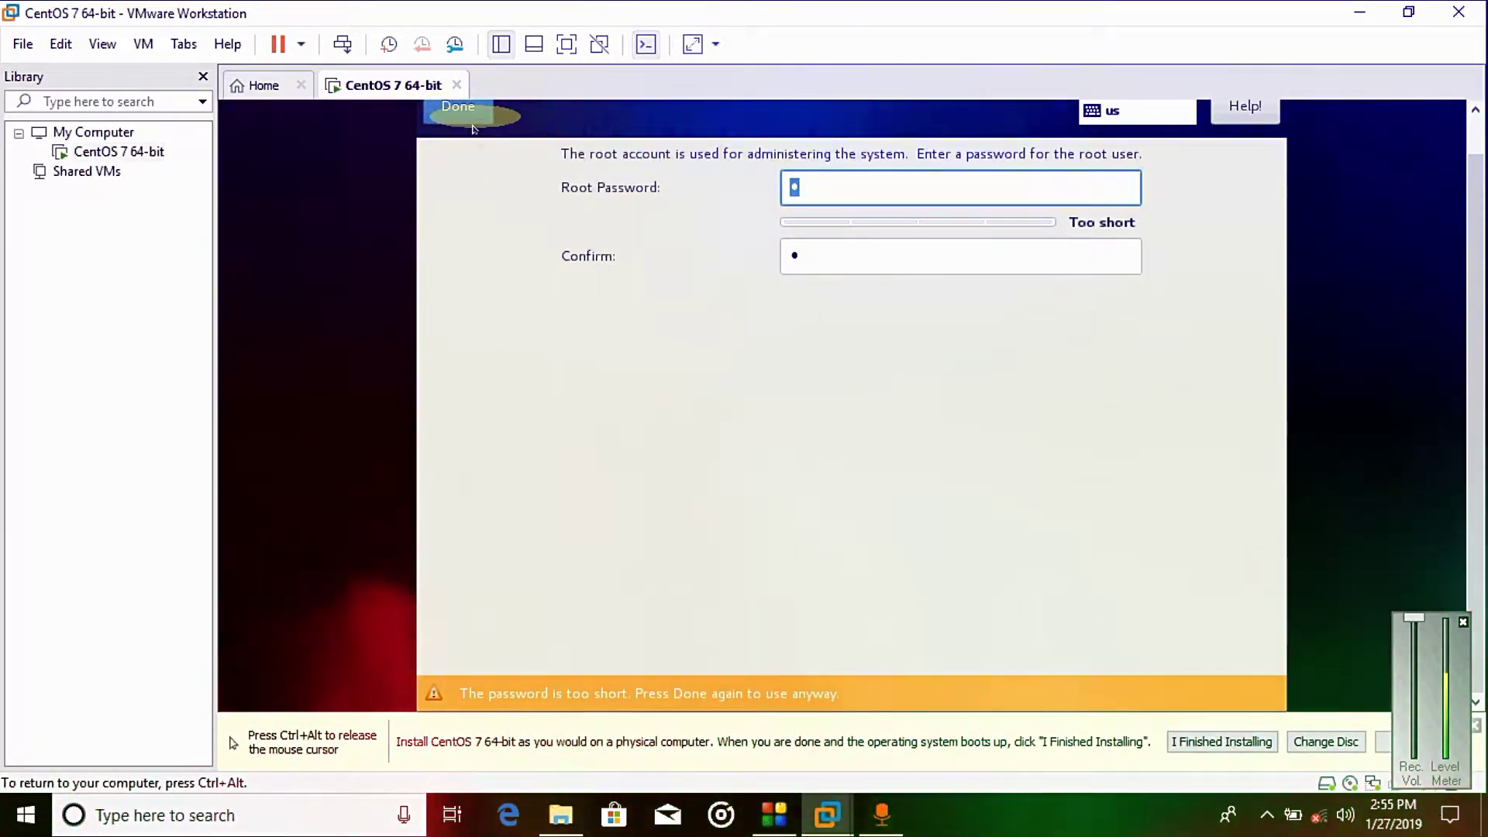
{"action": "left_click", "coordinate": [469, 108]}
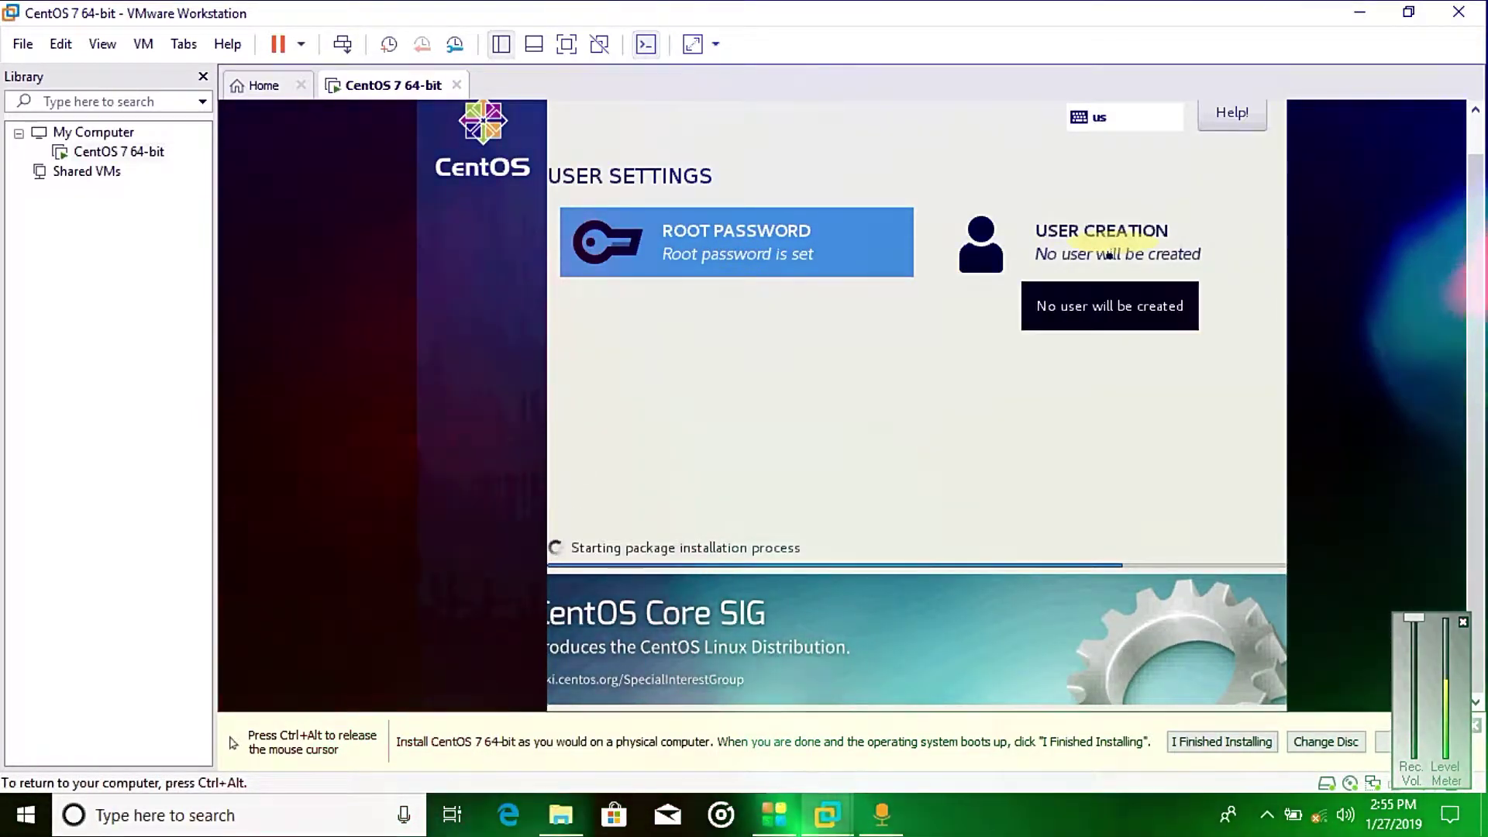
Step: Create a regular user with full name, trimmed user name and short password, accepting the warning
{"action": "left_click", "coordinate": [1093, 253]}
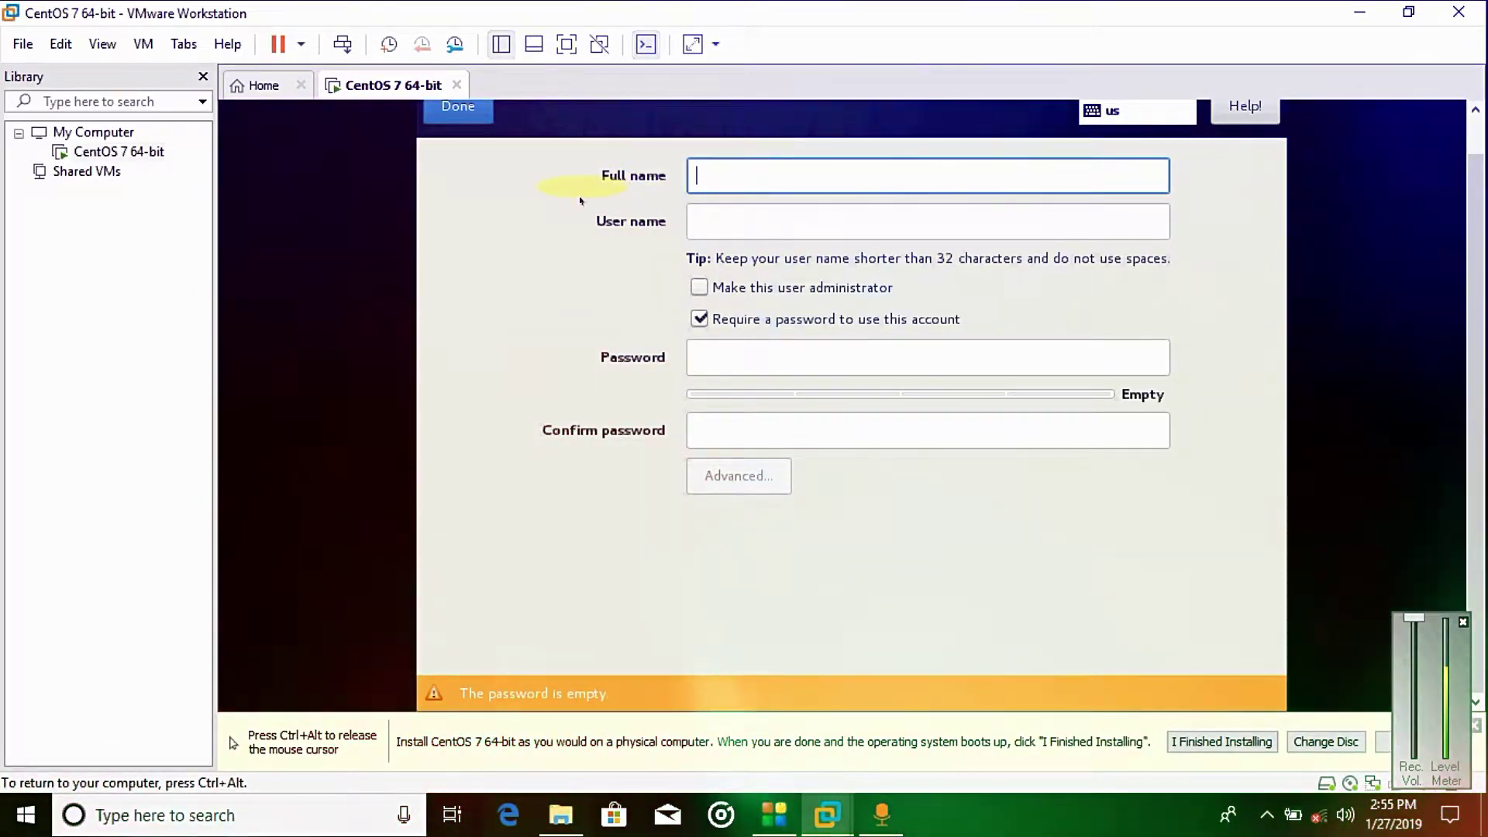
{"action": "type", "text": "rai "}
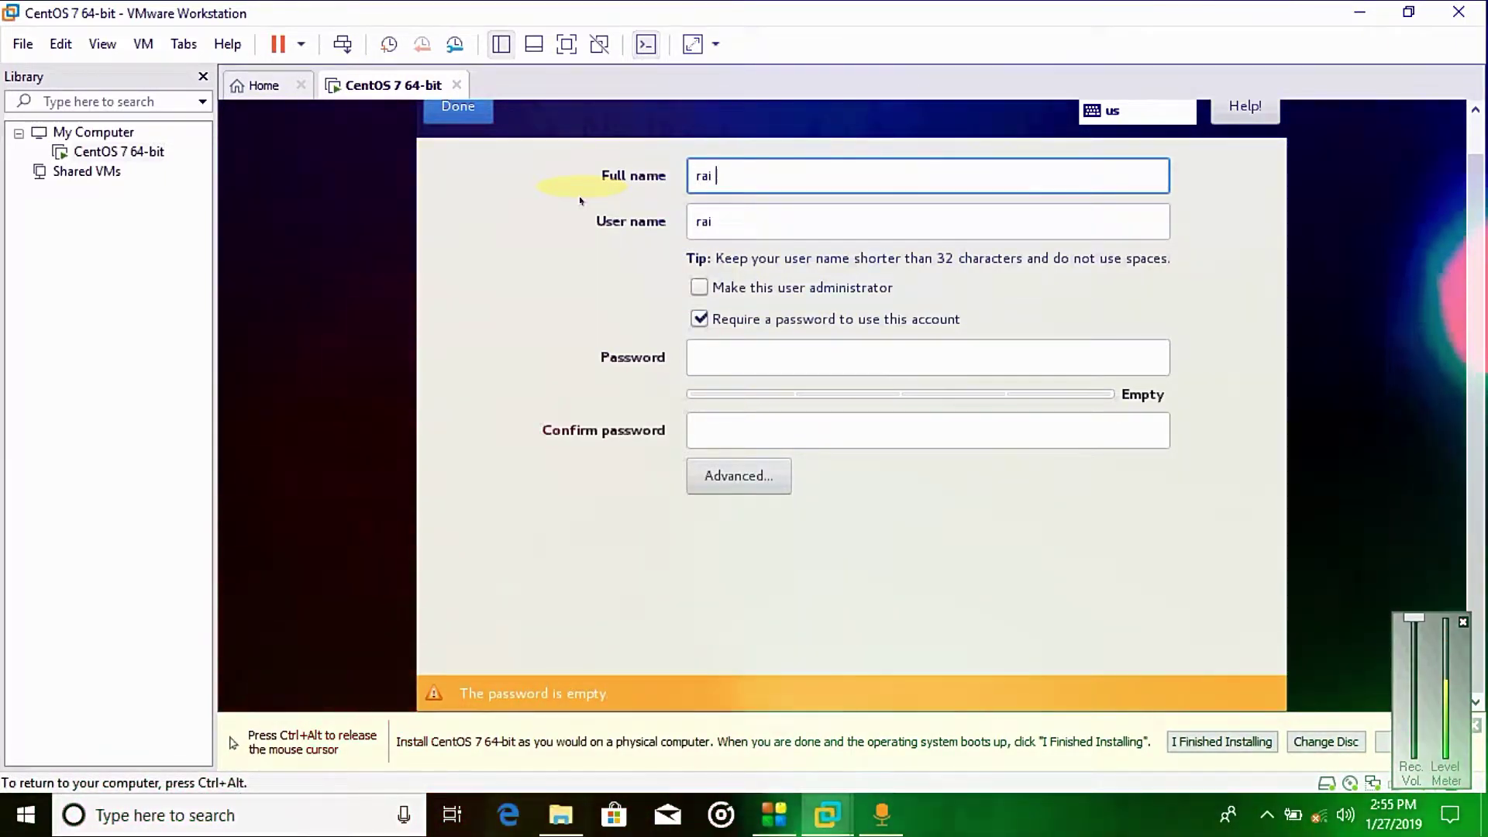
{"action": "type", "text": "jazi"}
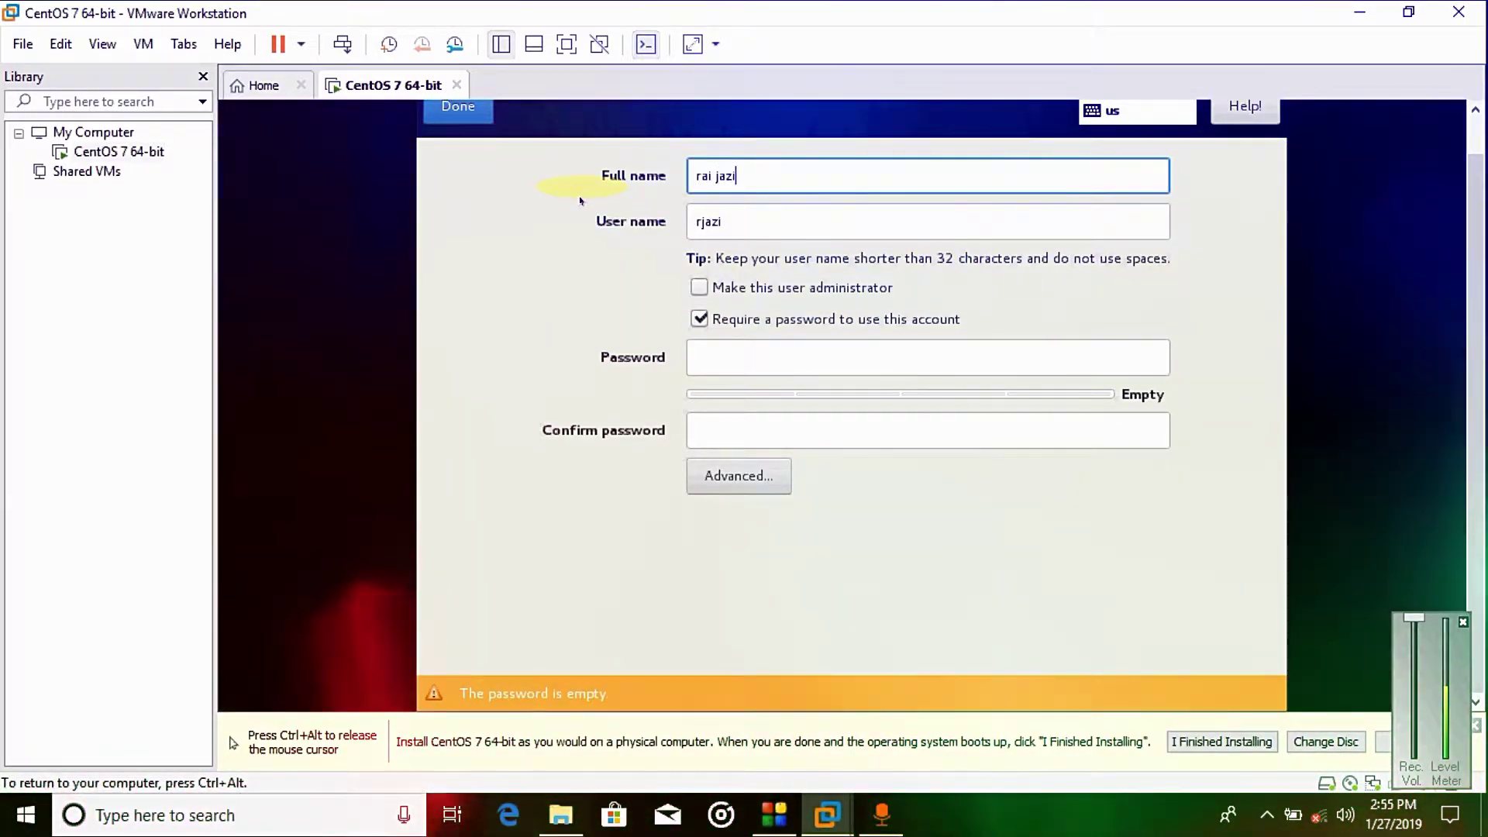
{"action": "type", "text": "b"}
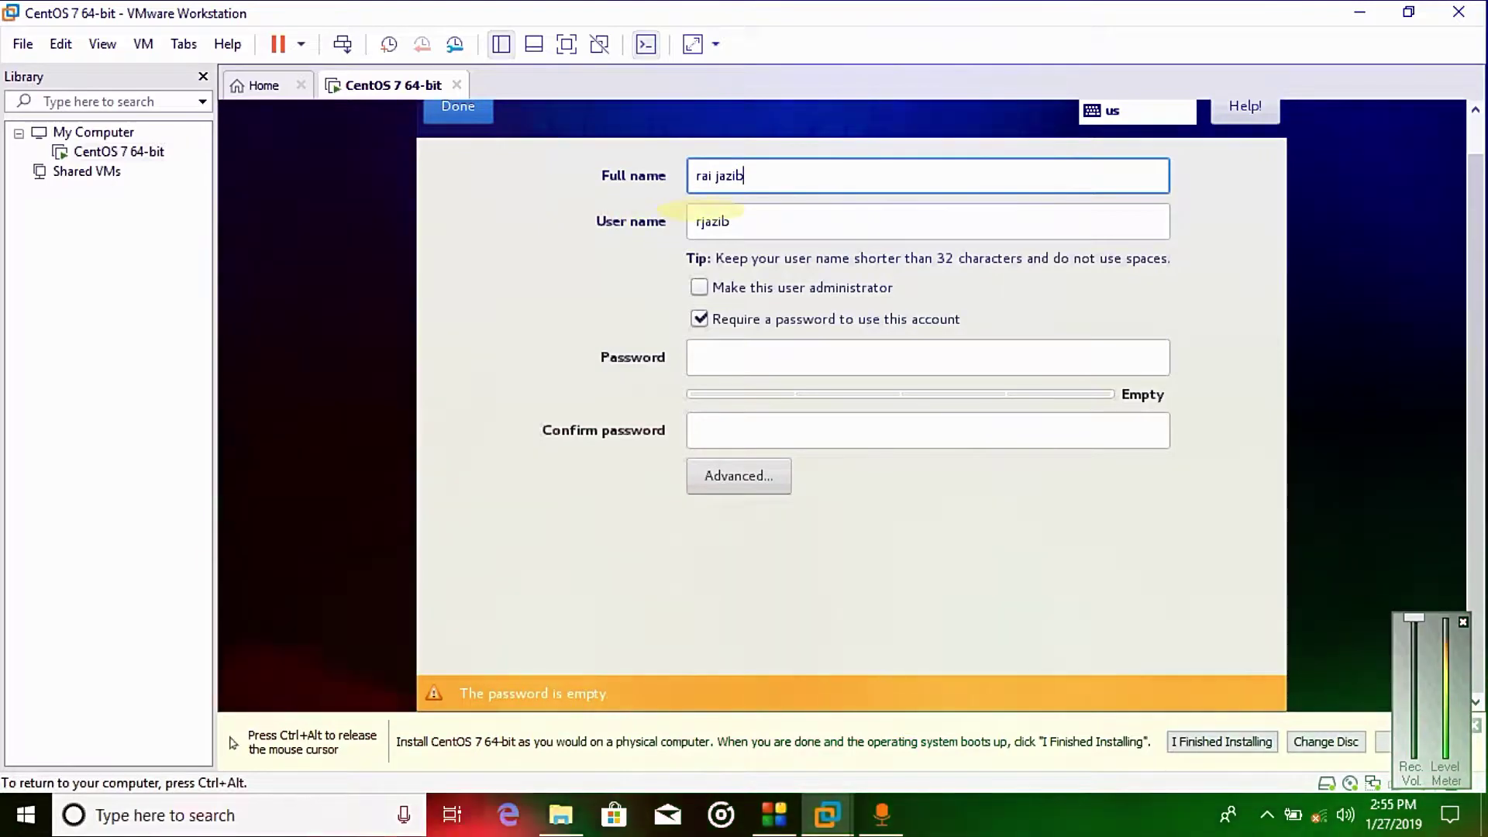
{"action": "left_click", "coordinate": [758, 221]}
{"action": "key", "text": "BackSpace"}
{"action": "key", "text": "BackSpace"}
{"action": "key", "text": "BackSpace"}
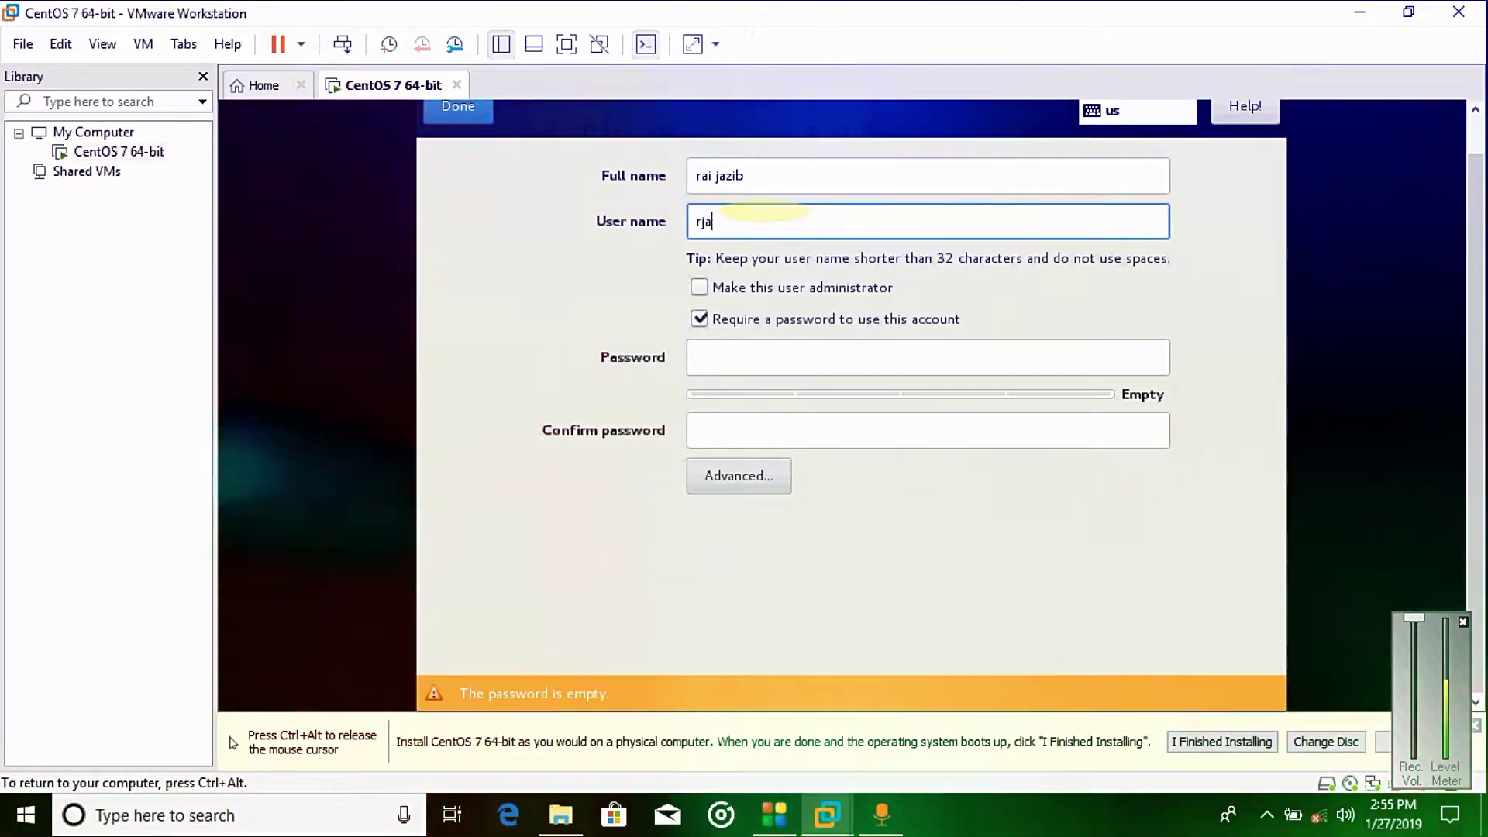
{"action": "key", "text": "BackSpace"}
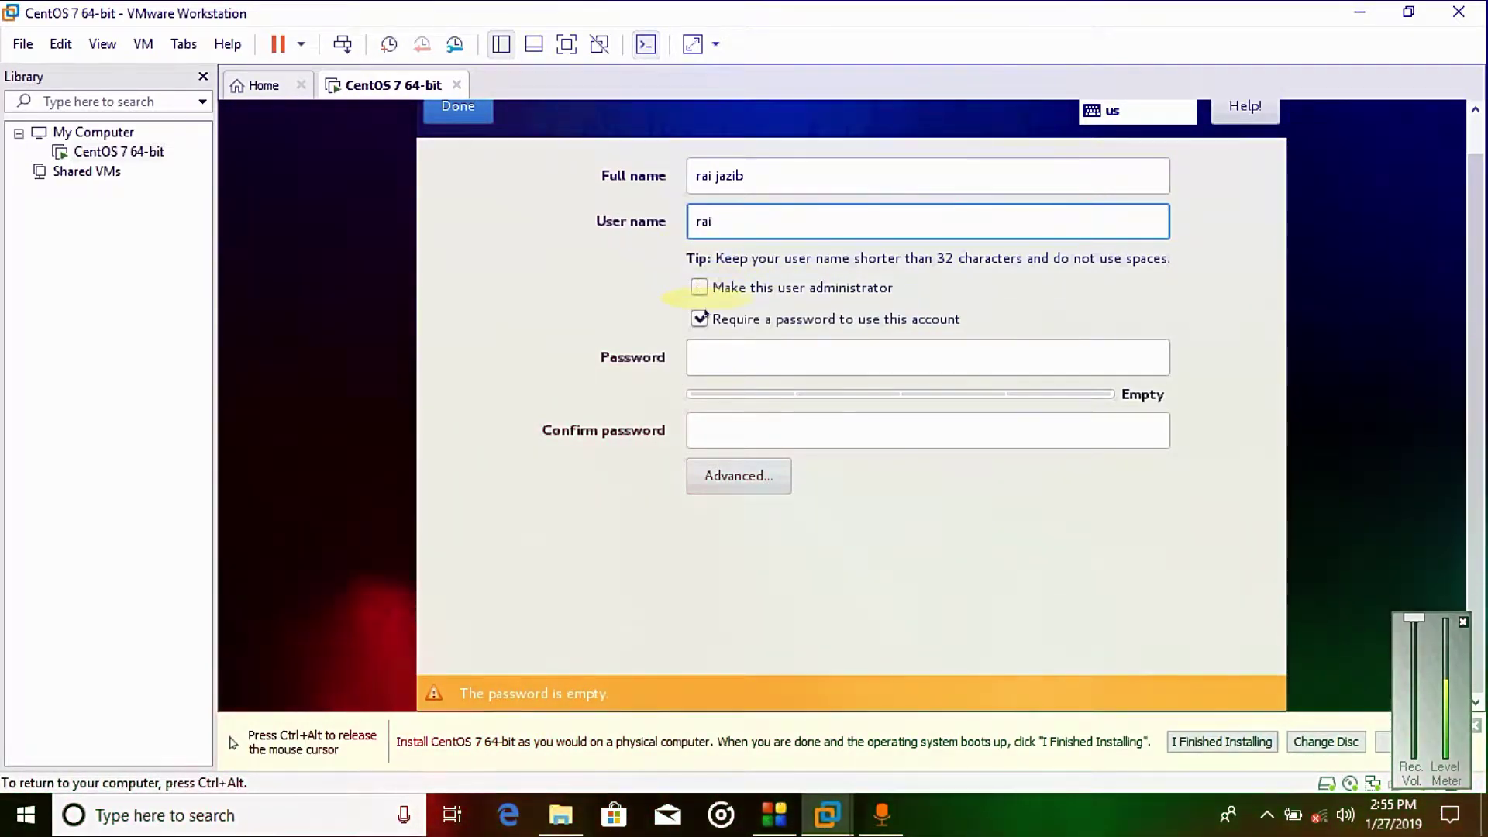
{"action": "left_click", "coordinate": [703, 350]}
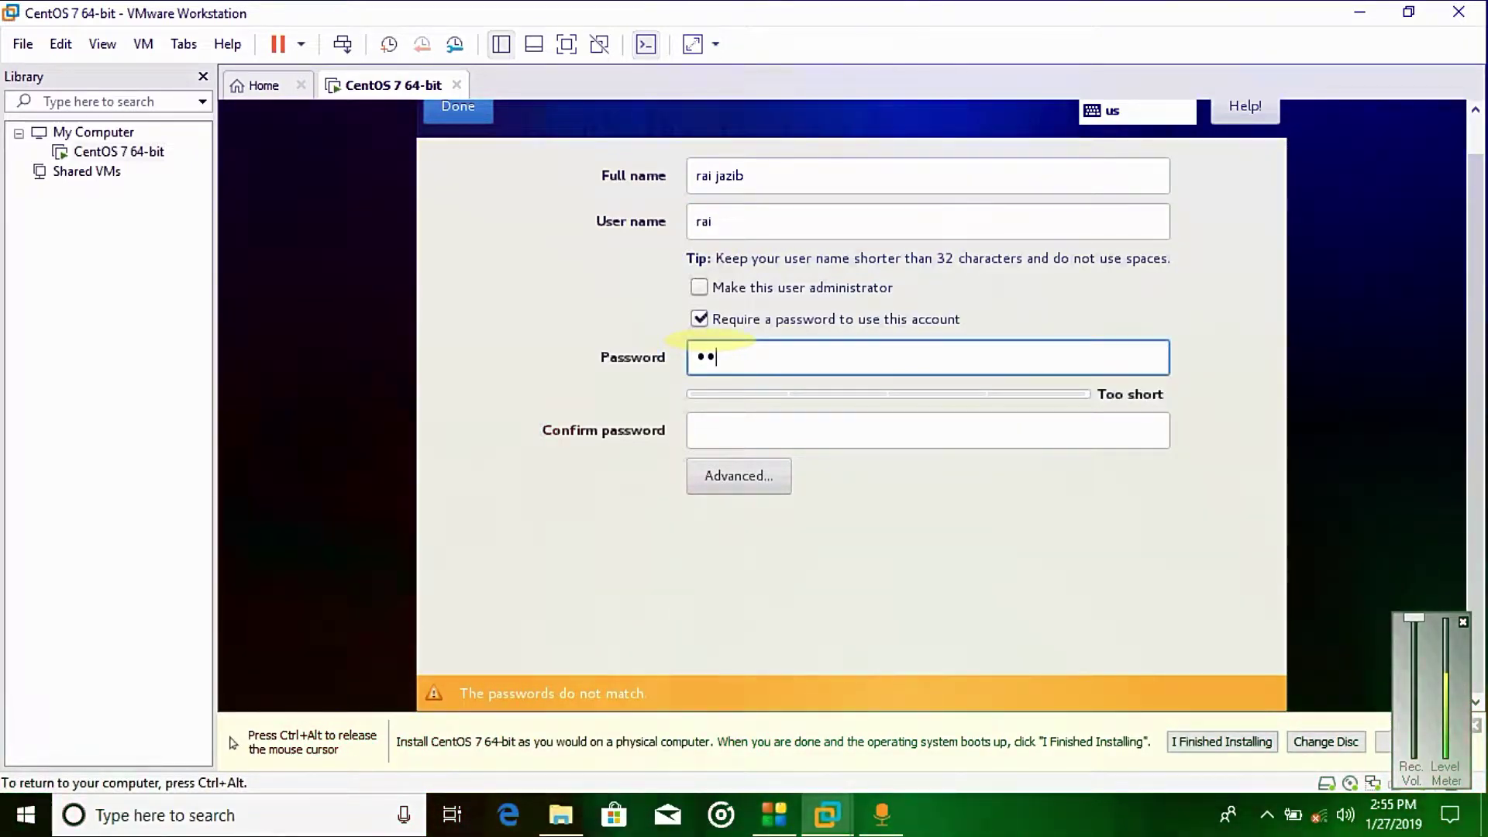
{"action": "left_click", "coordinate": [705, 432]}
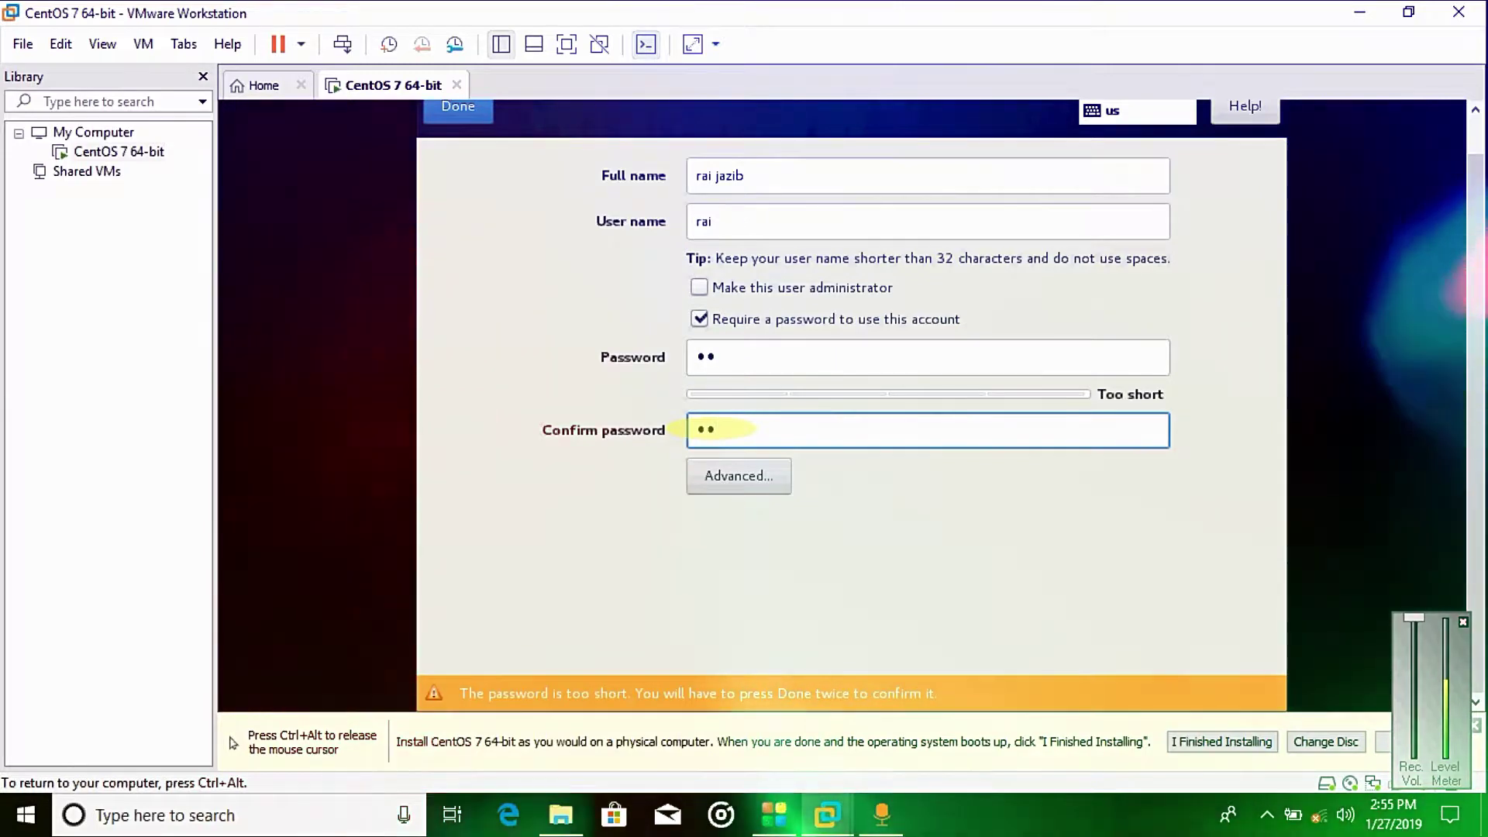
{"action": "left_click", "coordinate": [445, 112]}
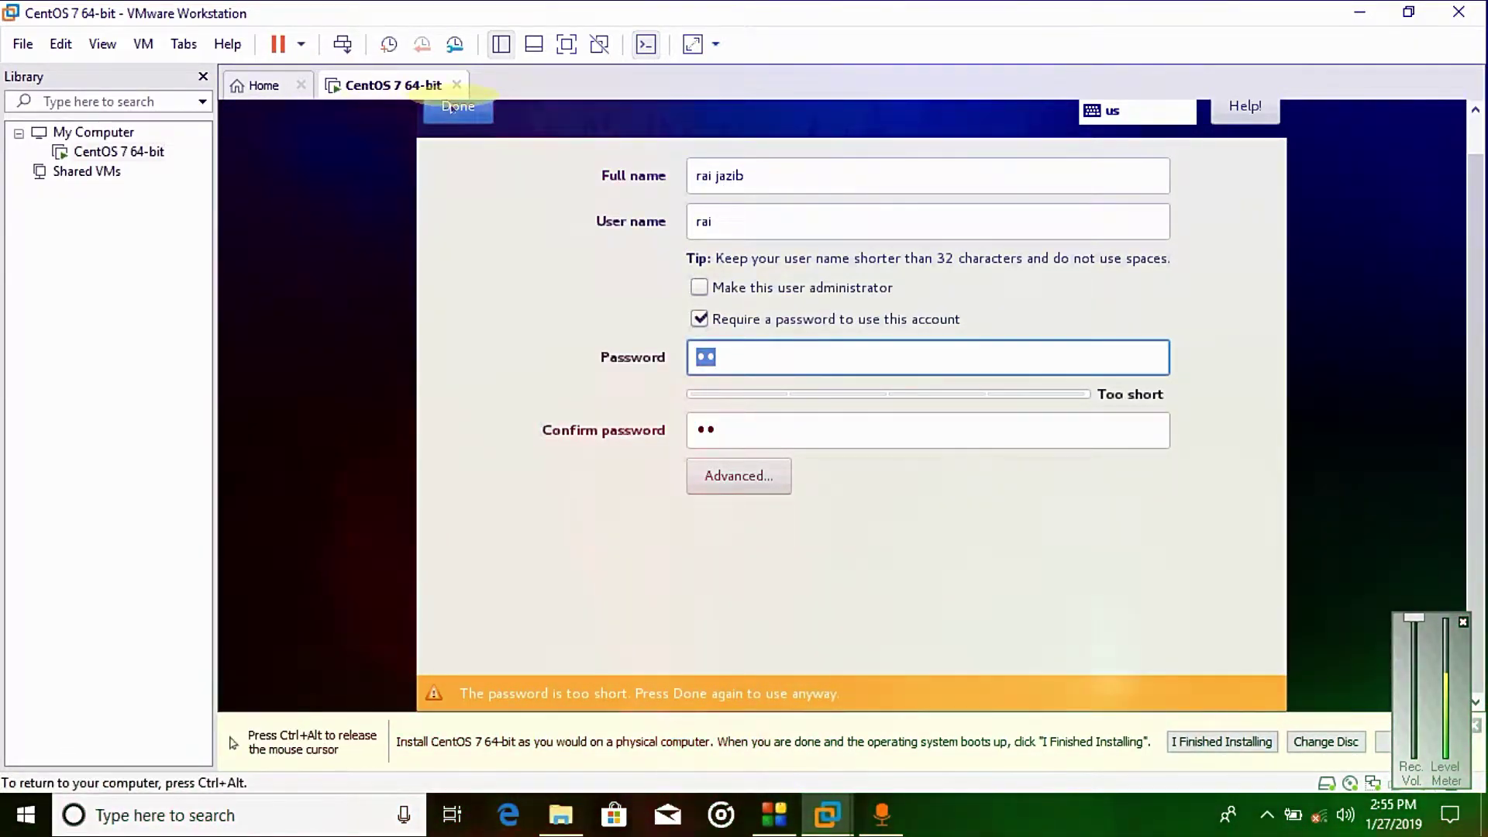
{"action": "left_click", "coordinate": [453, 110]}
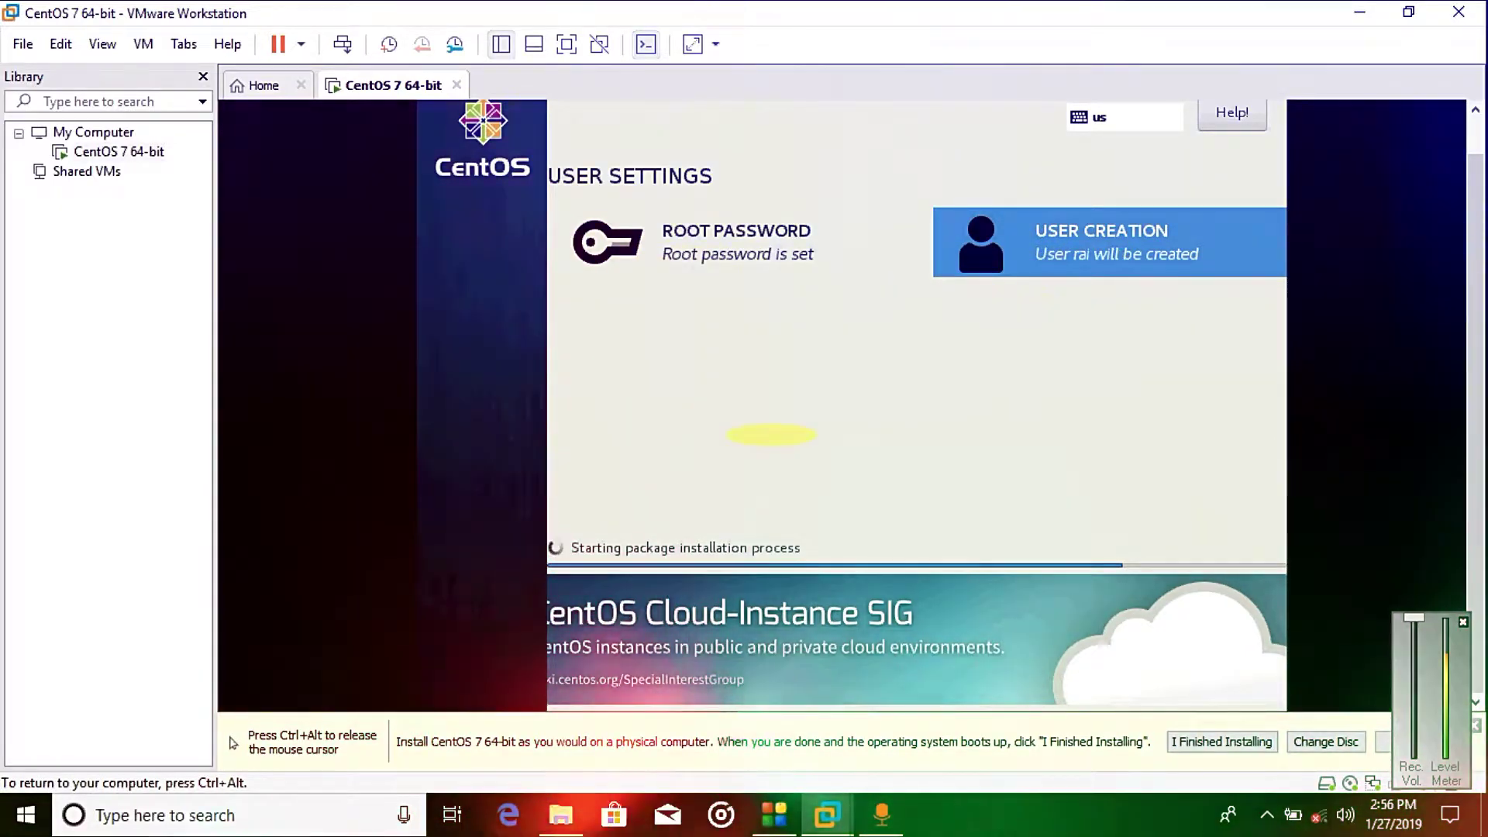
Step: Release the mouse from the VM and let the package installation run
{"action": "key", "text": "ctrl+alt"}
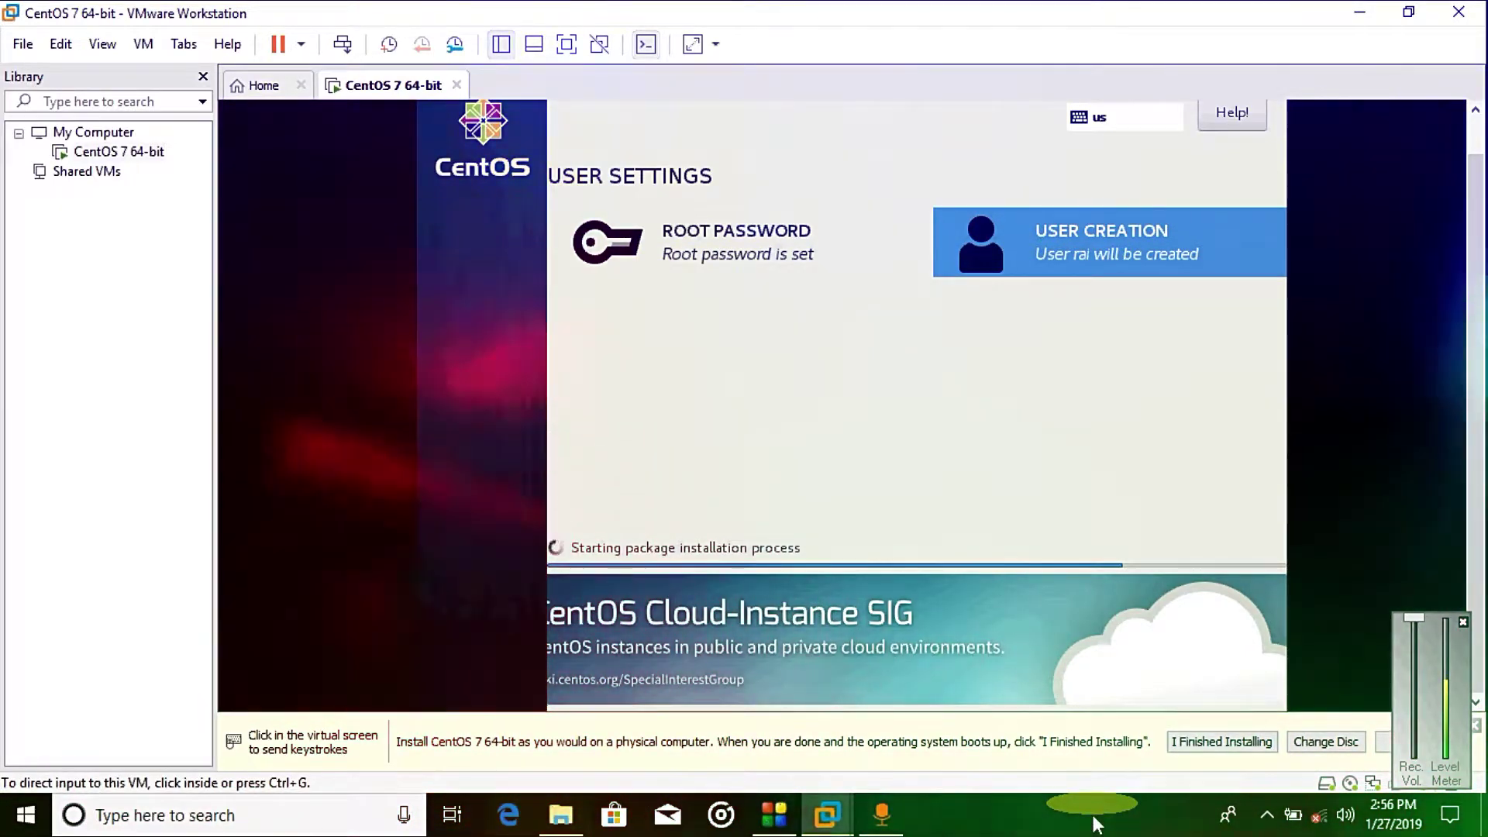
{"action": "left_click", "coordinate": [1095, 823]}
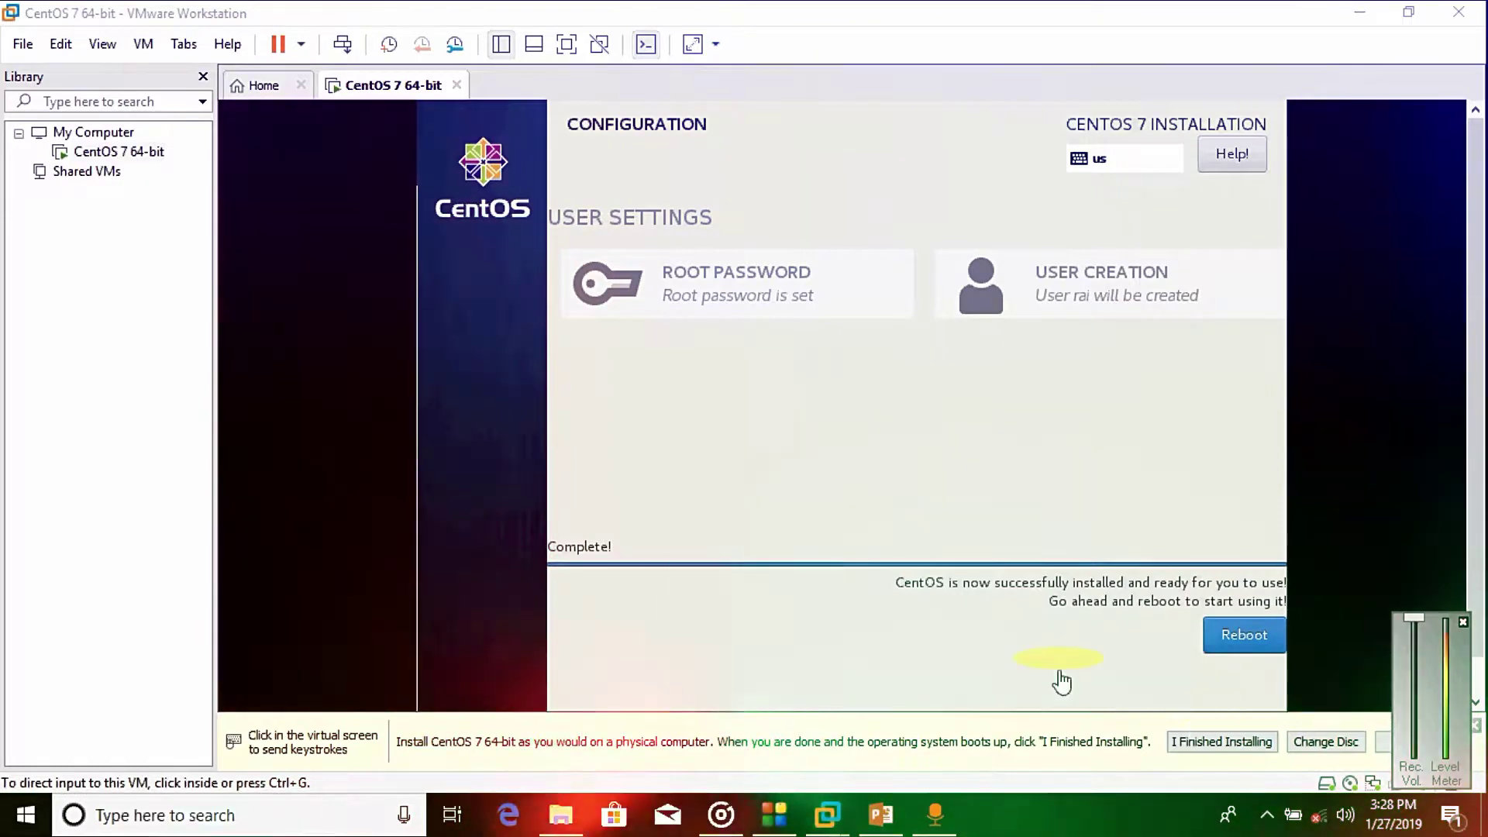
Step: Reboot the freshly installed CentOS 7 VM and wait through the boot messages for Initial Setup
{"action": "left_click", "coordinate": [1236, 635]}
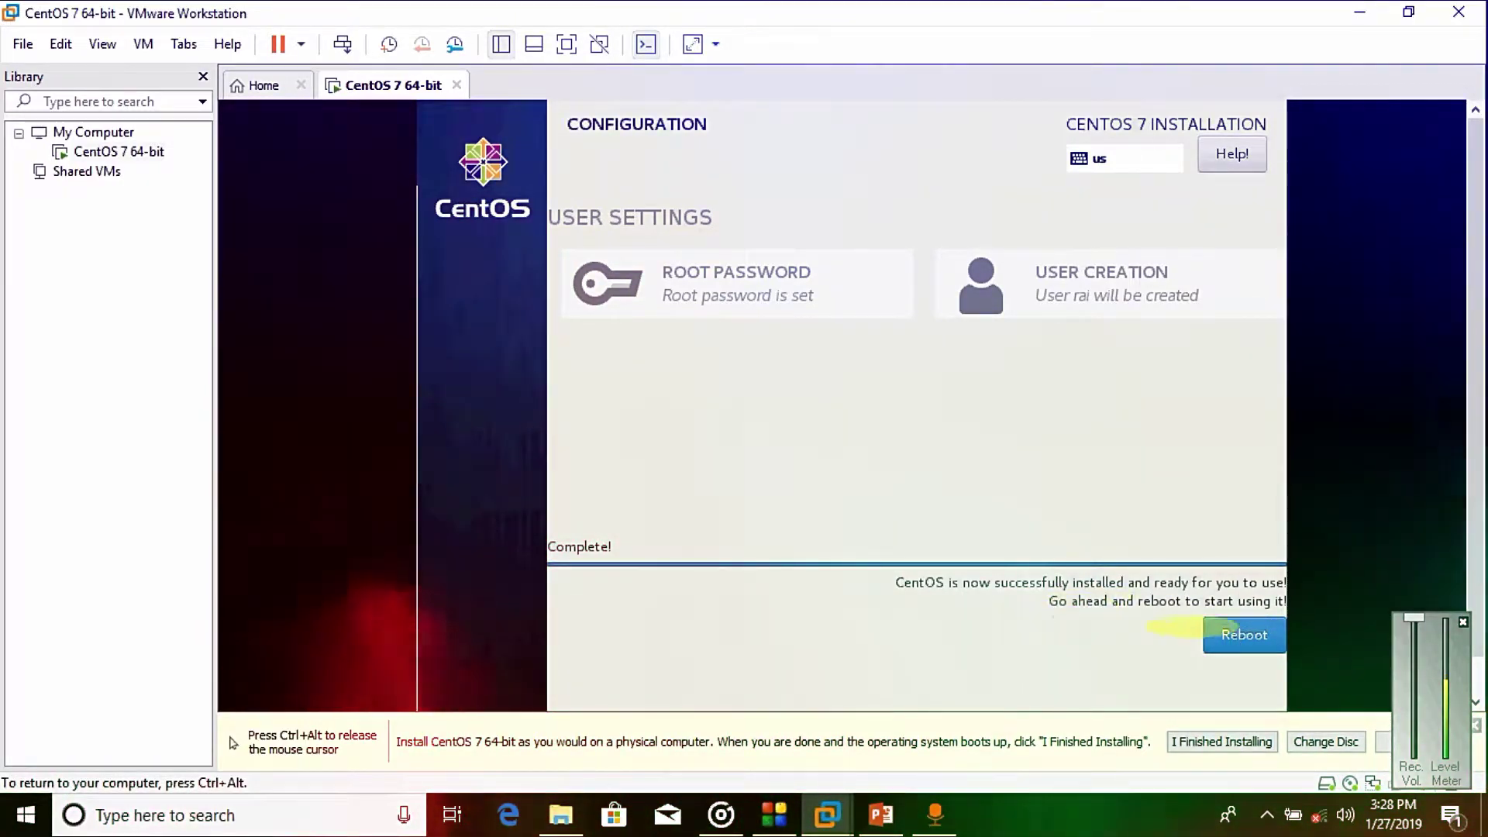
{"action": "left_click", "coordinate": [1249, 637]}
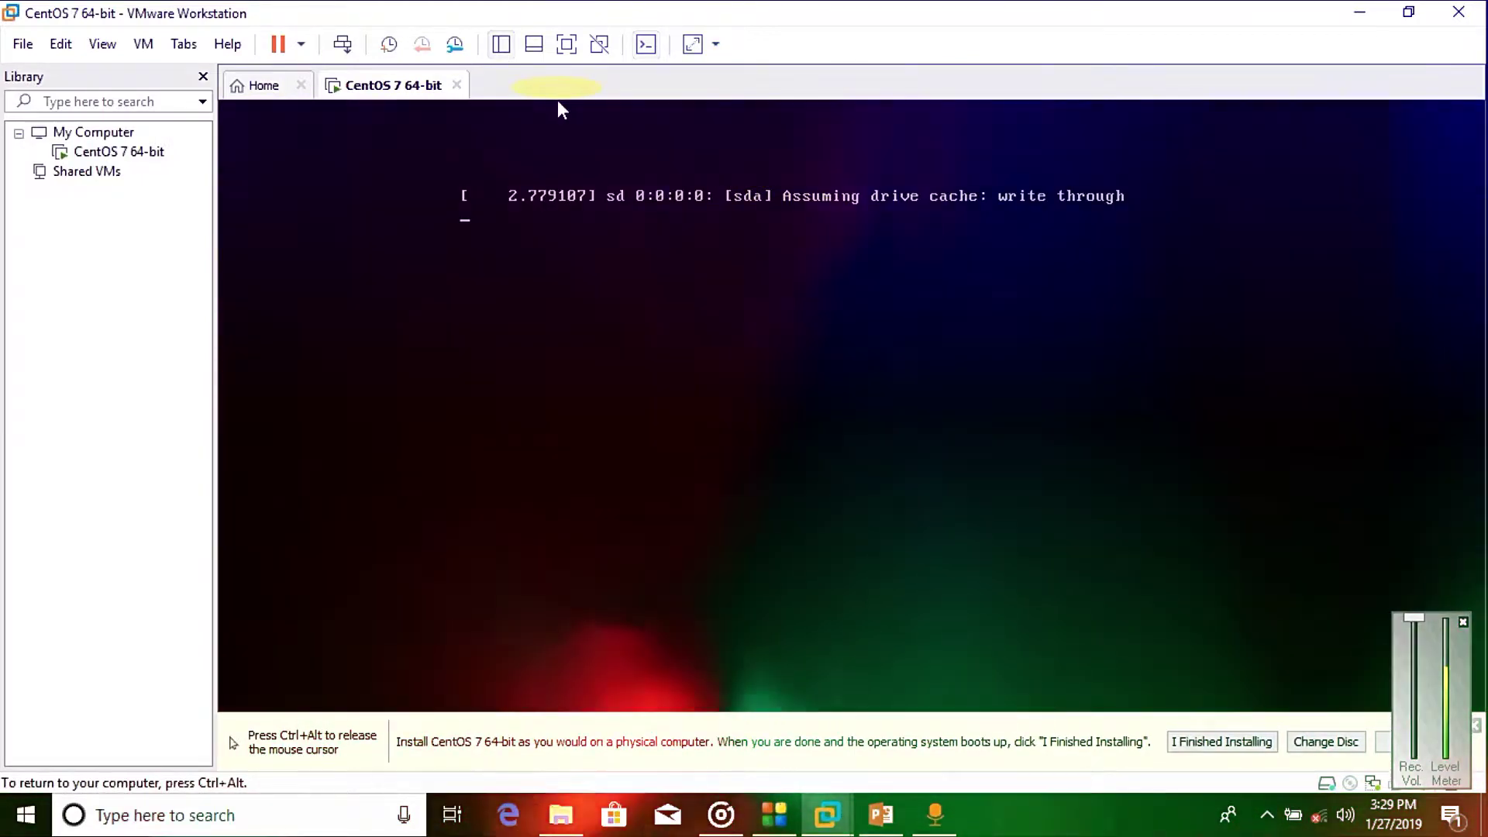
{"action": "key", "text": "ctrl+alt"}
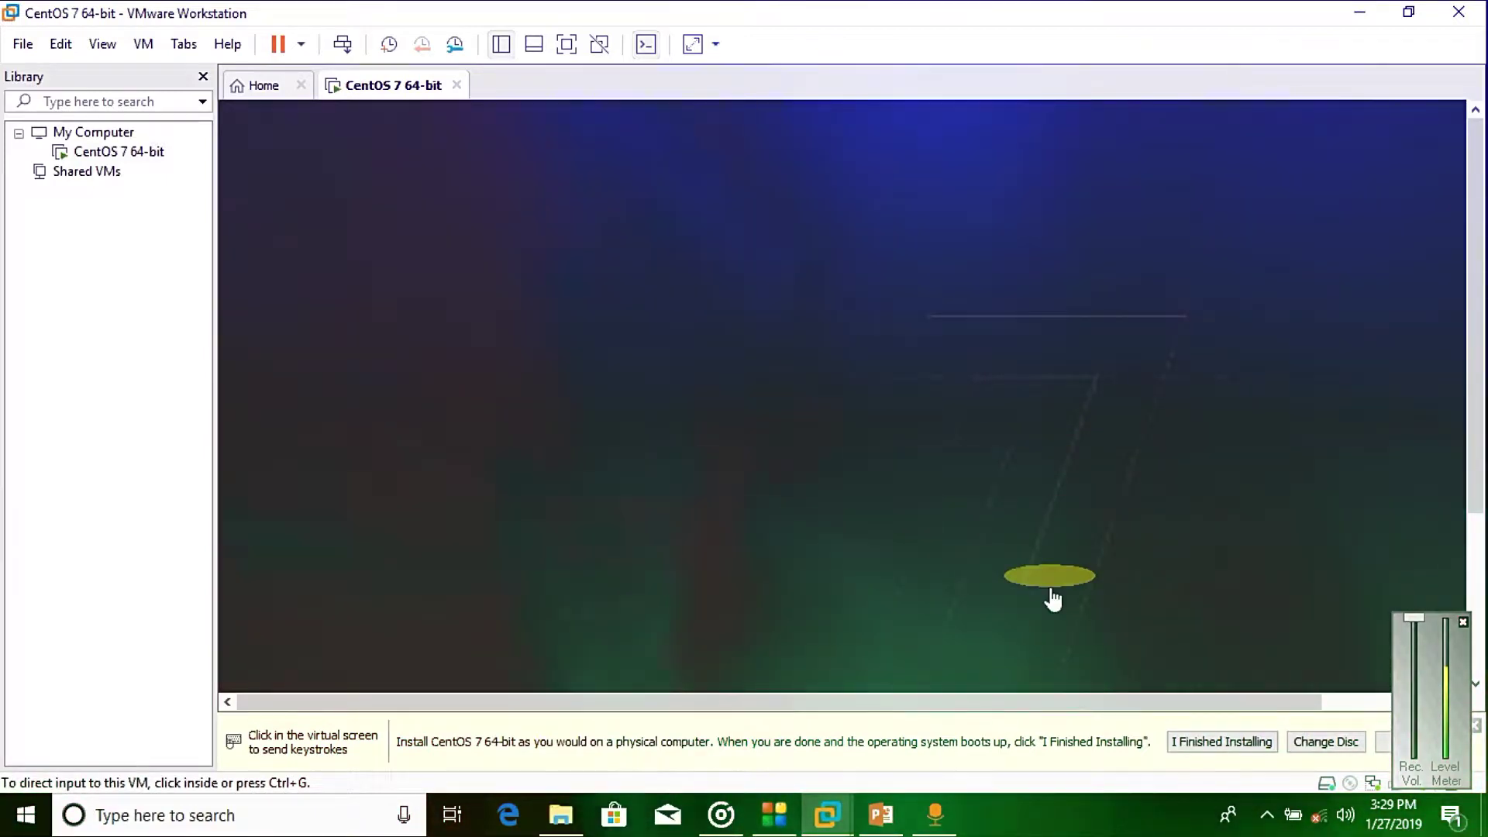
{"action": "left_click", "coordinate": [1031, 290]}
{"action": "key", "text": "ctrl+alt"}
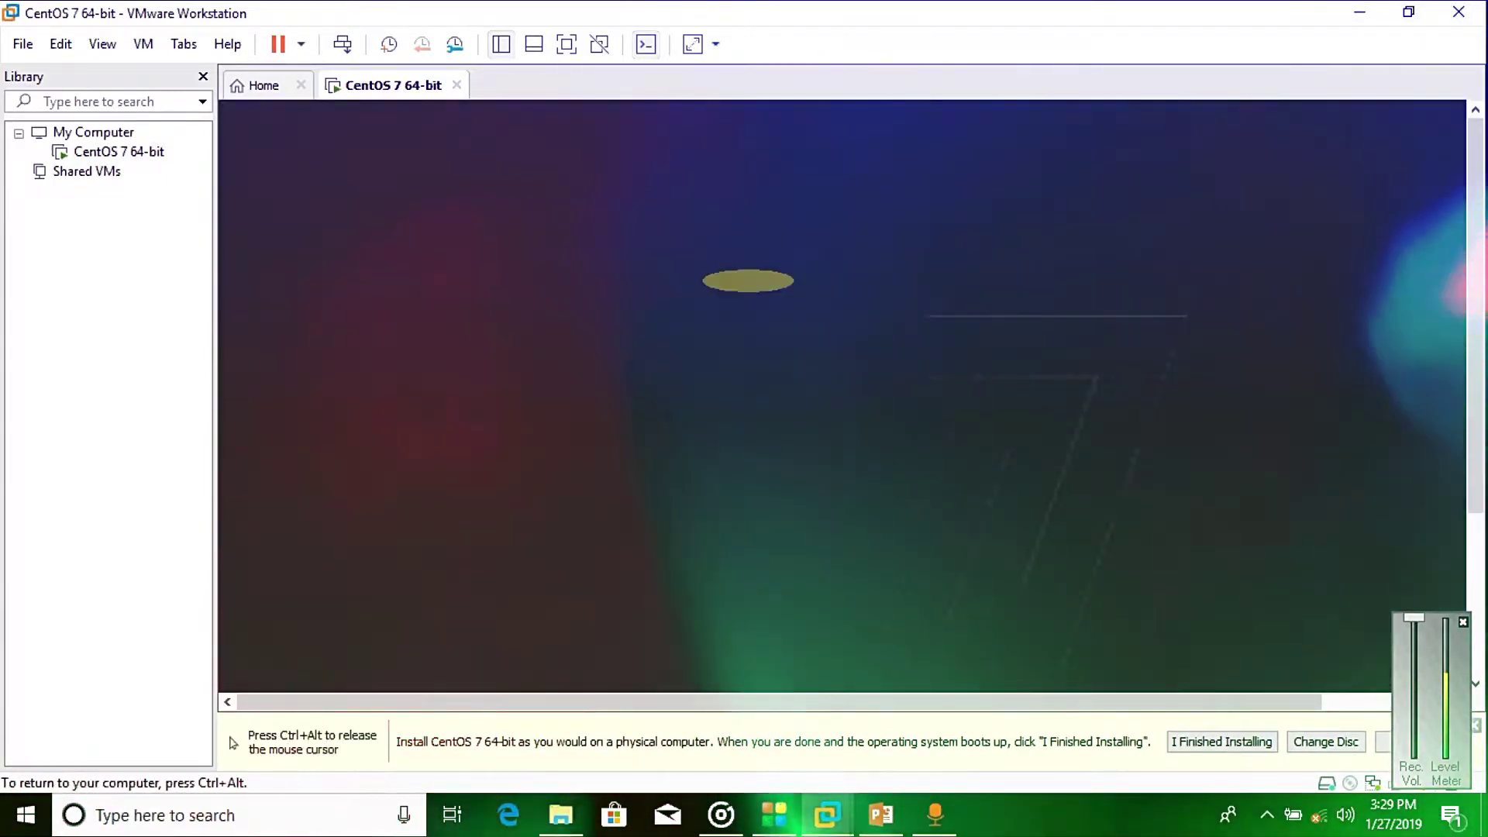
{"action": "key", "text": "ctrl+alt"}
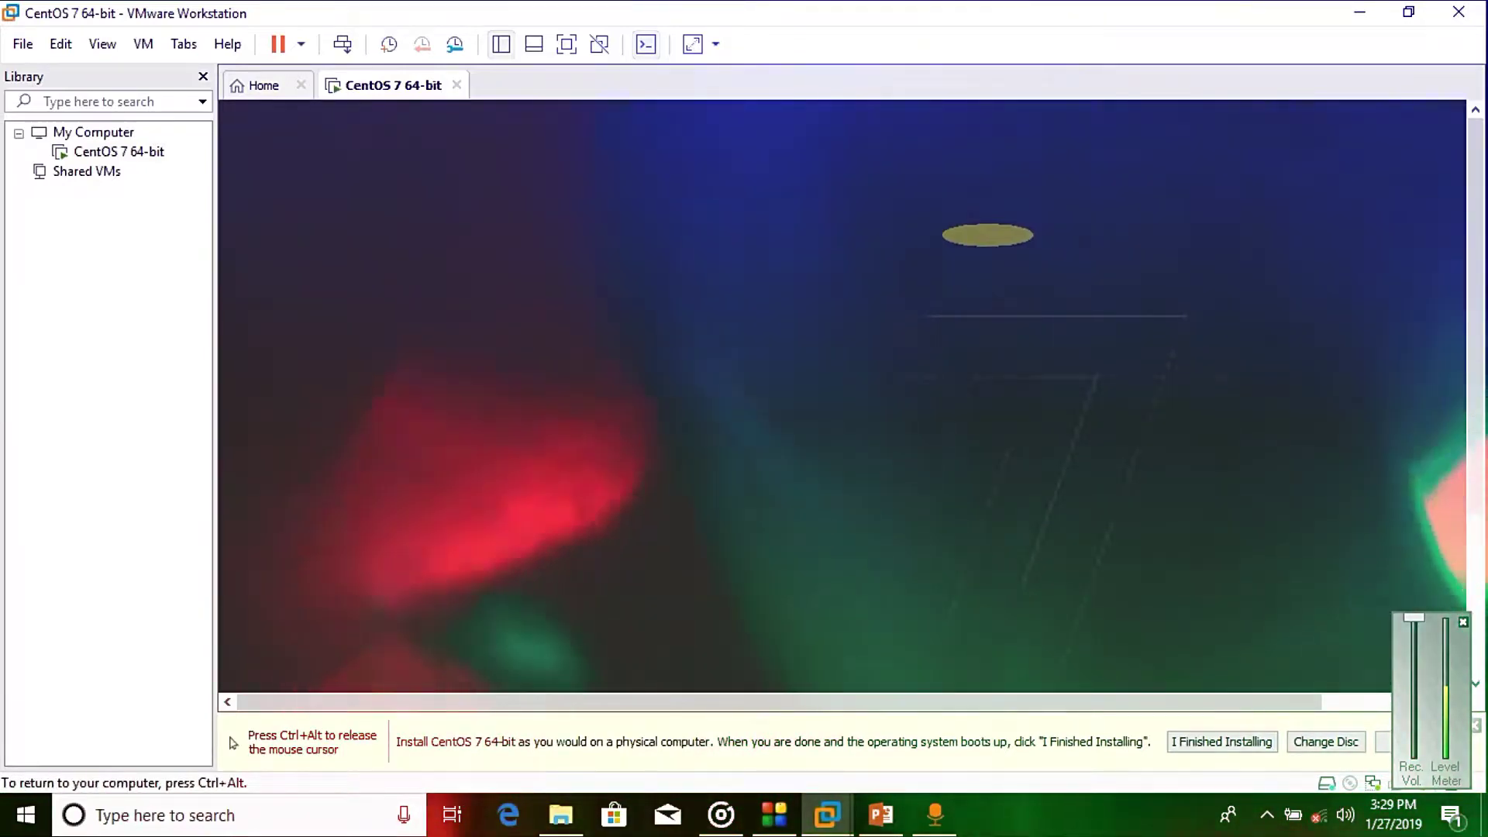
{"action": "key", "text": "ctrl+alt"}
{"action": "left_click", "coordinate": [1162, 302]}
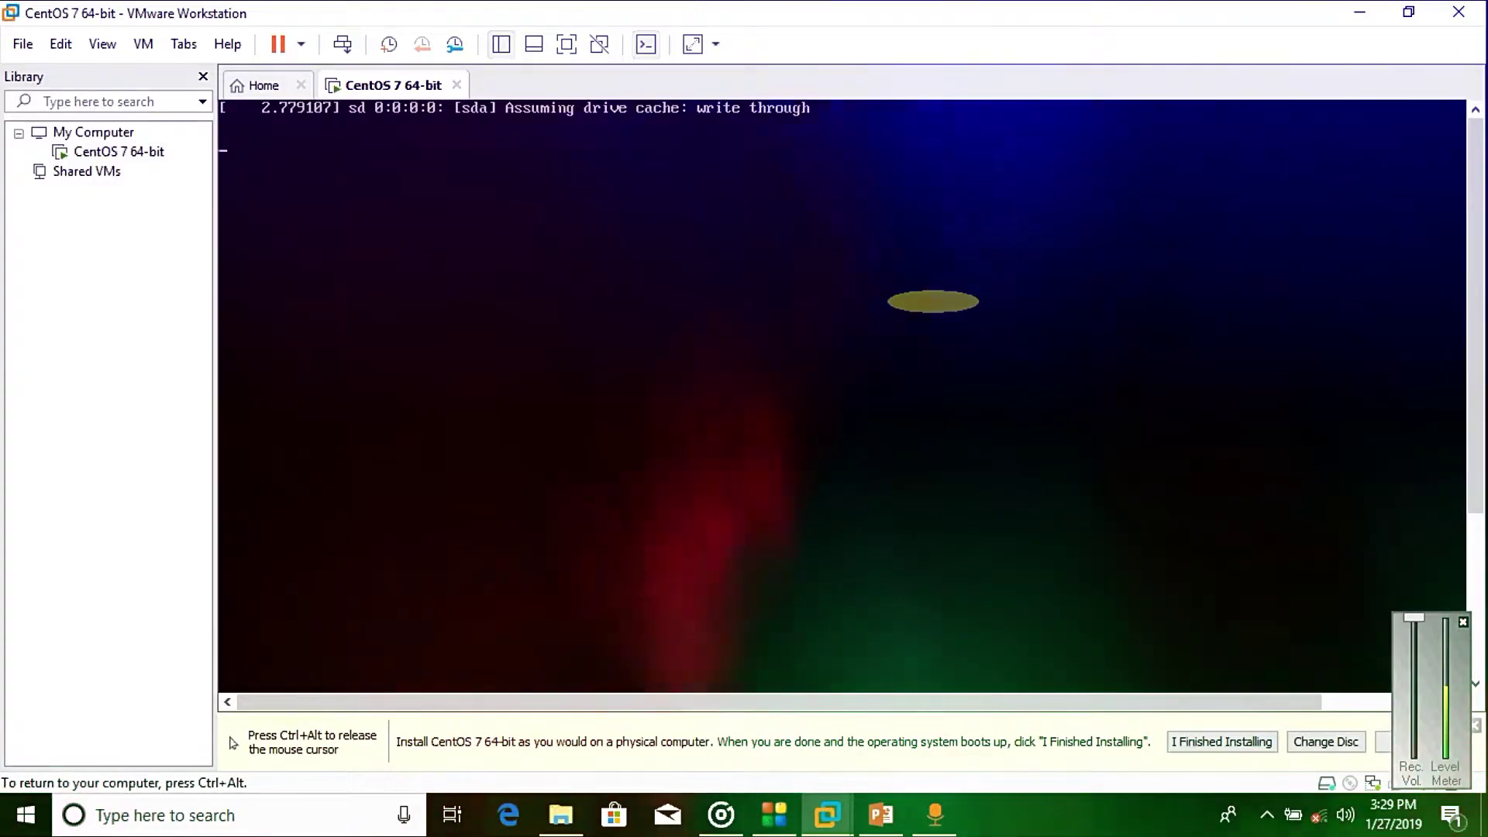
{"action": "key", "text": "ctrl+alt"}
{"action": "left_click", "coordinate": [1014, 326]}
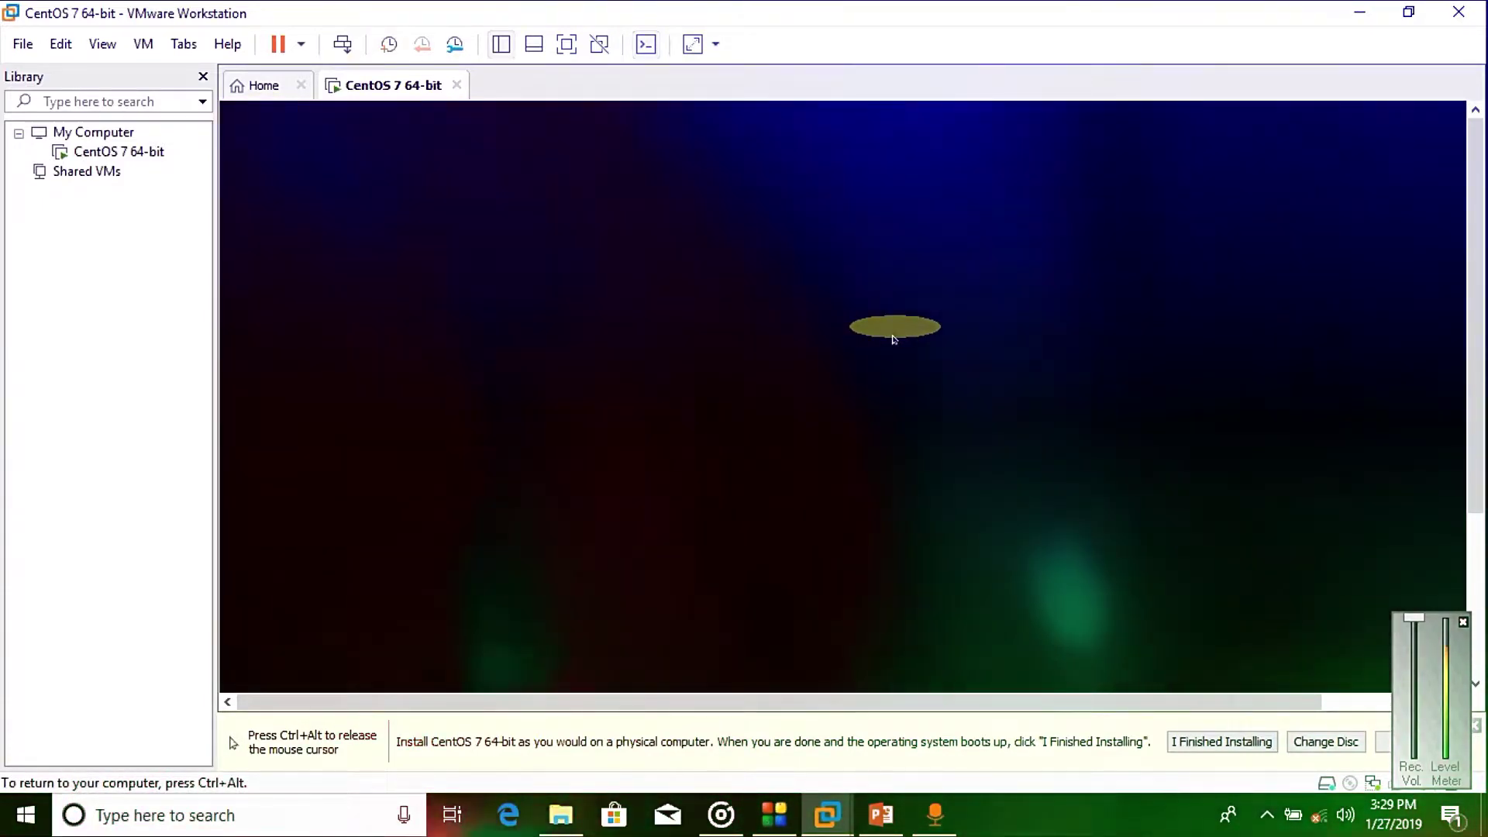
{"action": "key", "text": "ctrl+alt"}
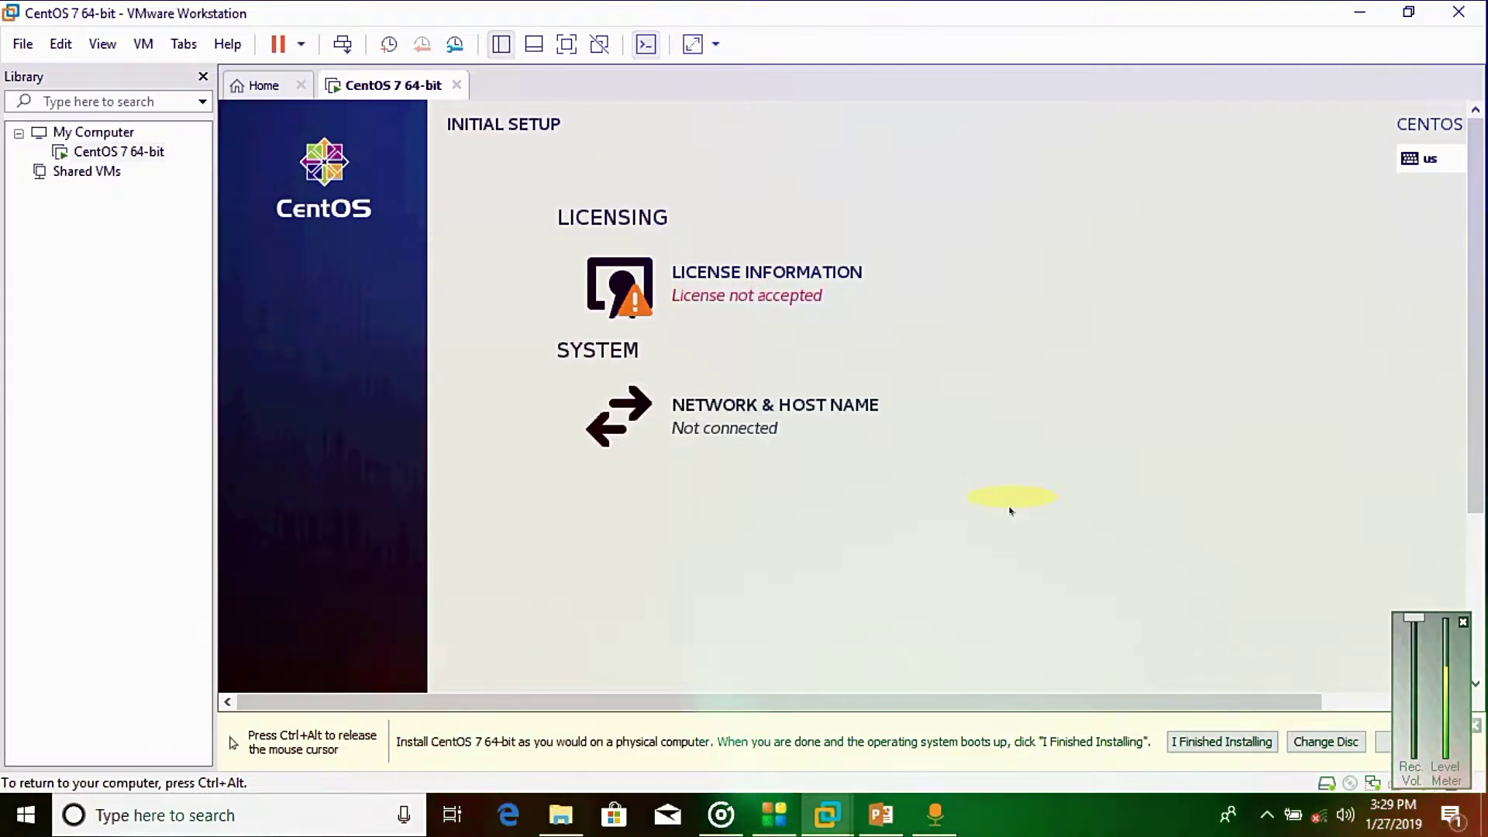
Step: Confirm to VMware that the guest installation is finished and bring the Initial Setup licensing section into view
{"action": "key", "text": "ctrl+alt"}
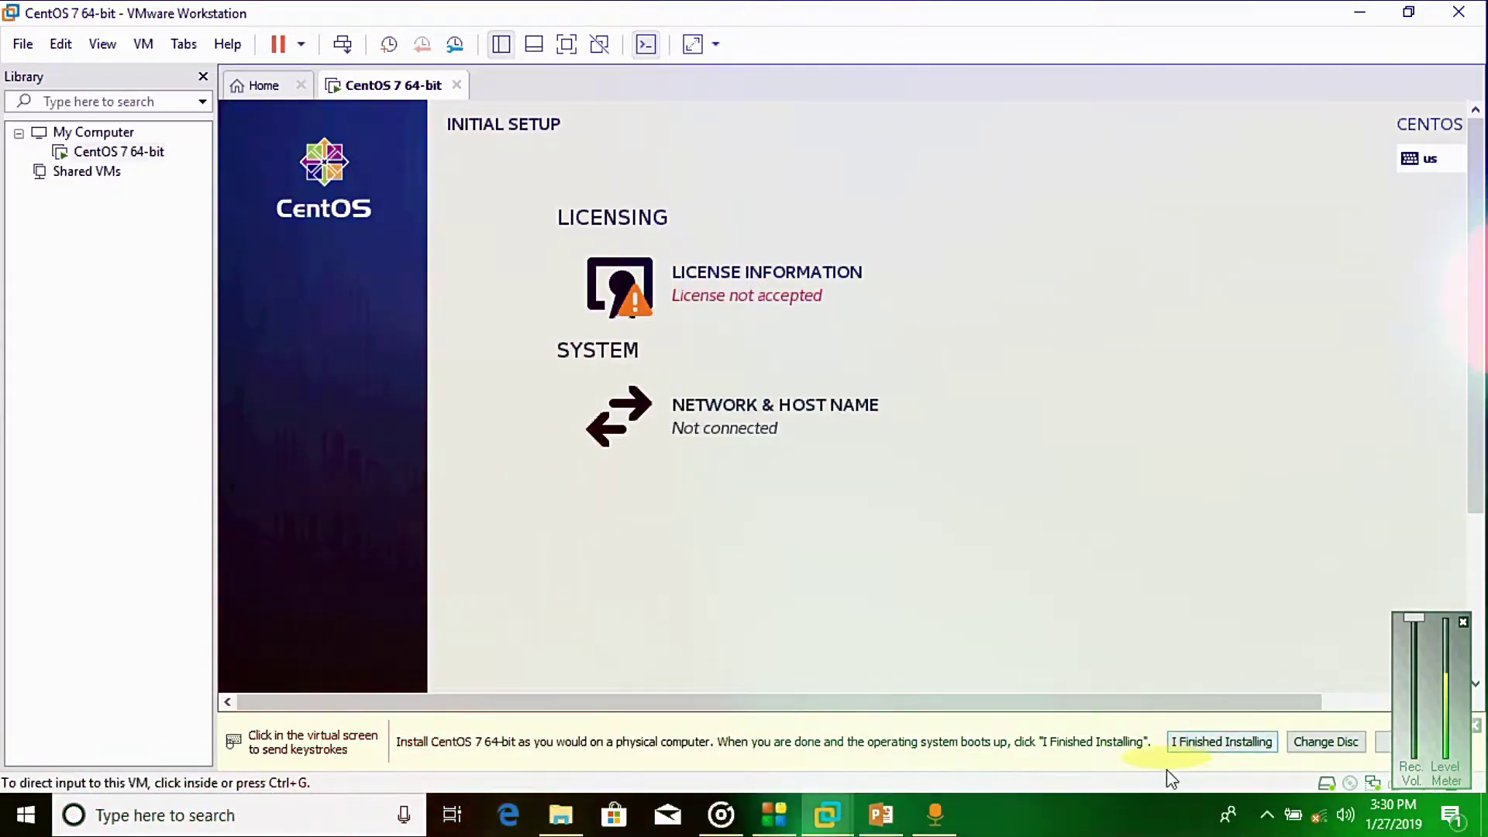
{"action": "left_click", "coordinate": [1223, 743]}
{"action": "left_click", "coordinate": [1219, 737]}
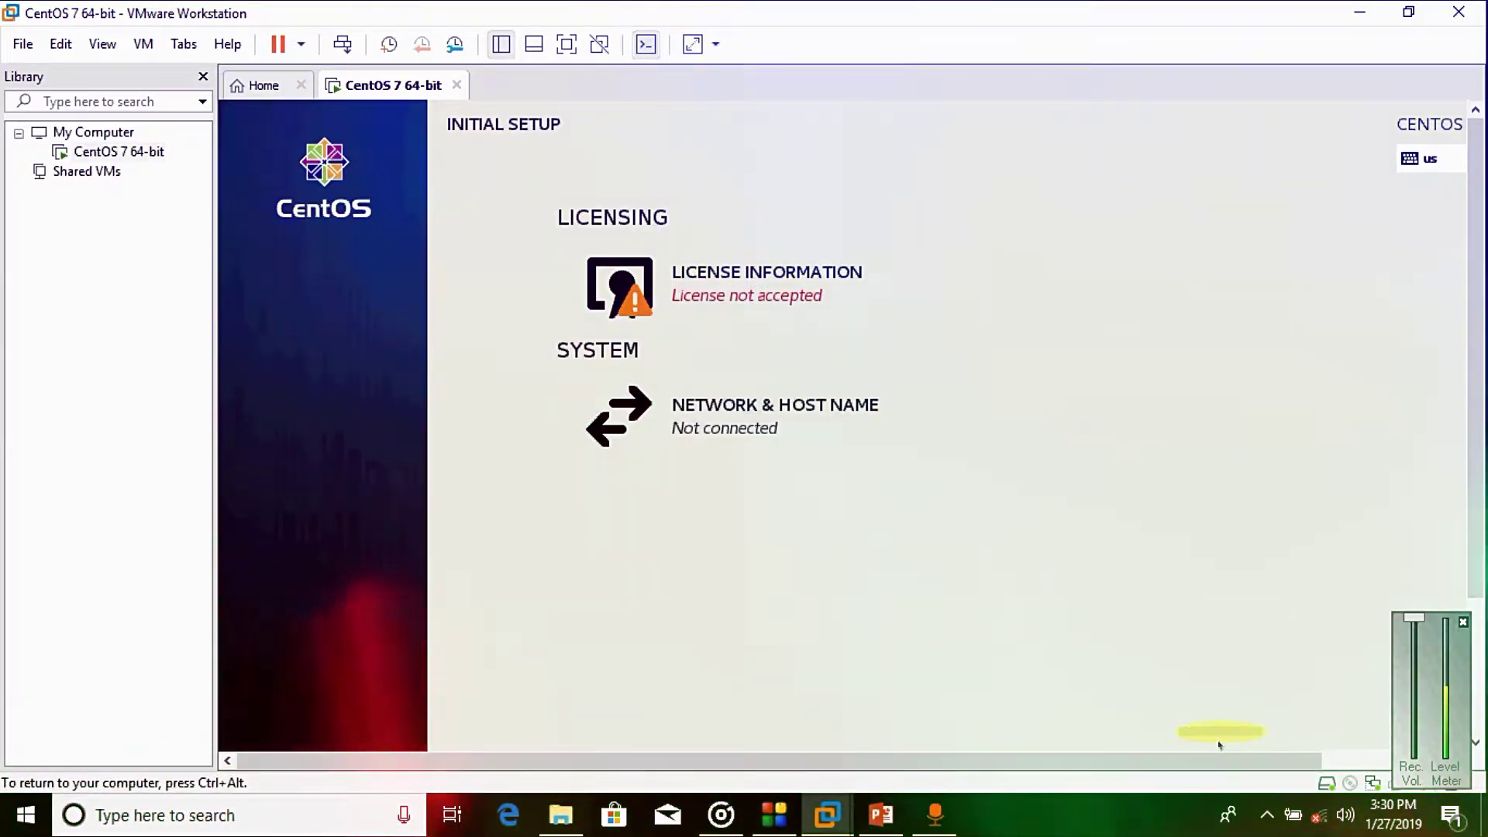
{"action": "left_click", "coordinate": [728, 278]}
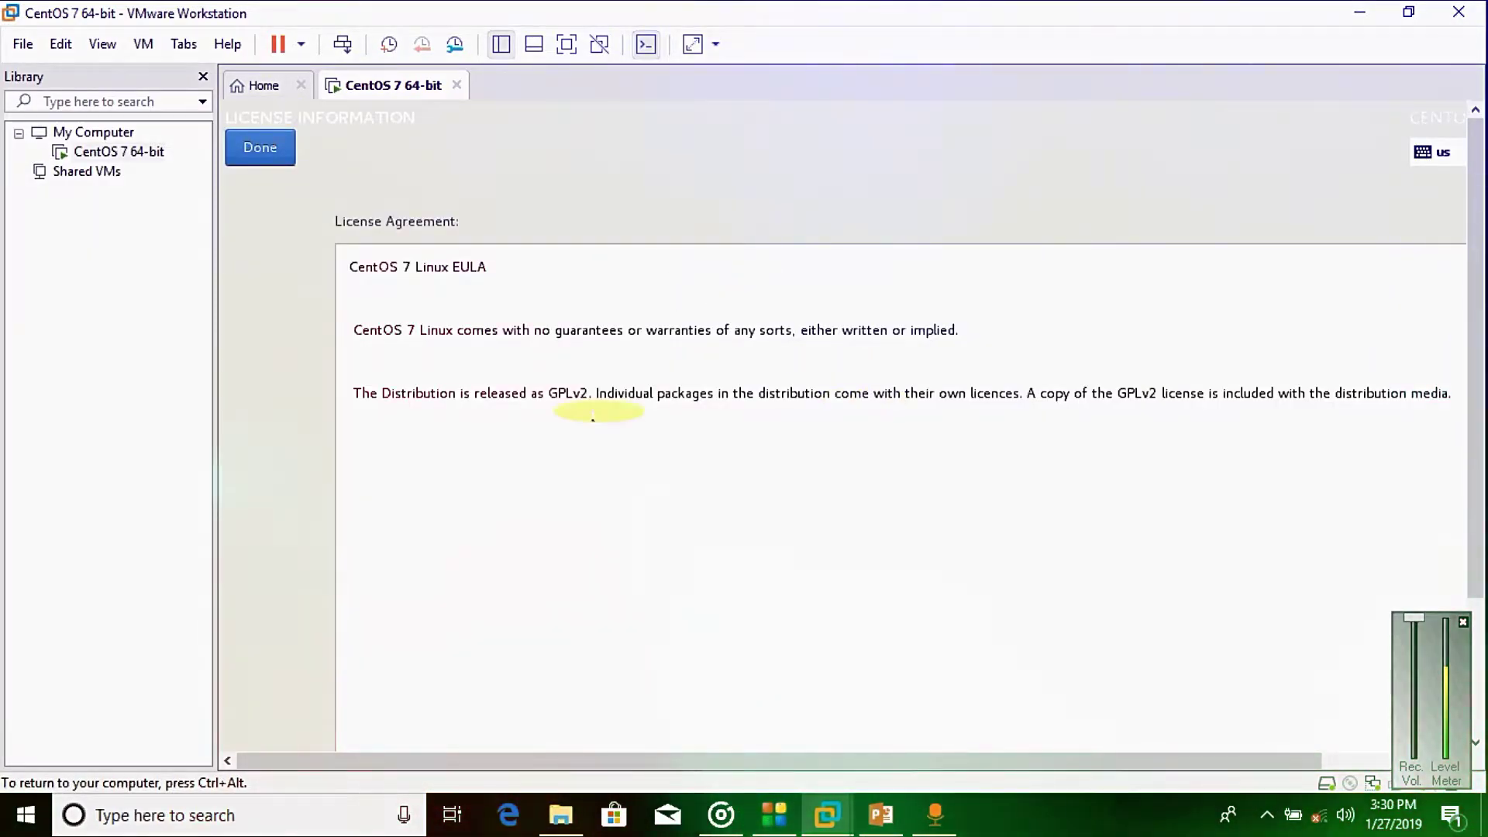
{"action": "left_click", "coordinate": [259, 147]}
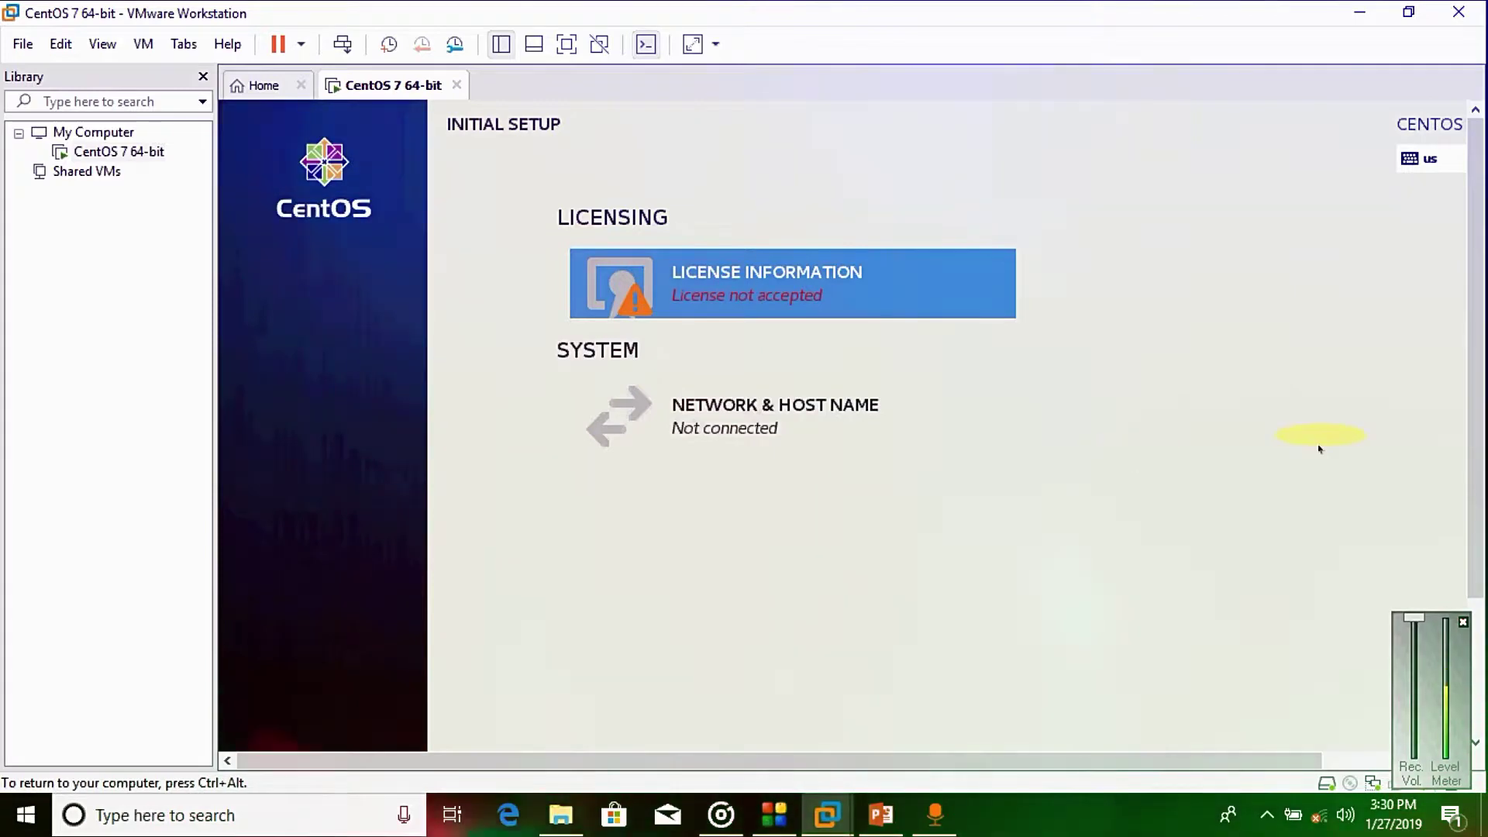
{"action": "scroll", "coordinate": [1481, 612], "scroll_direction": "down", "scroll_amount": 3}
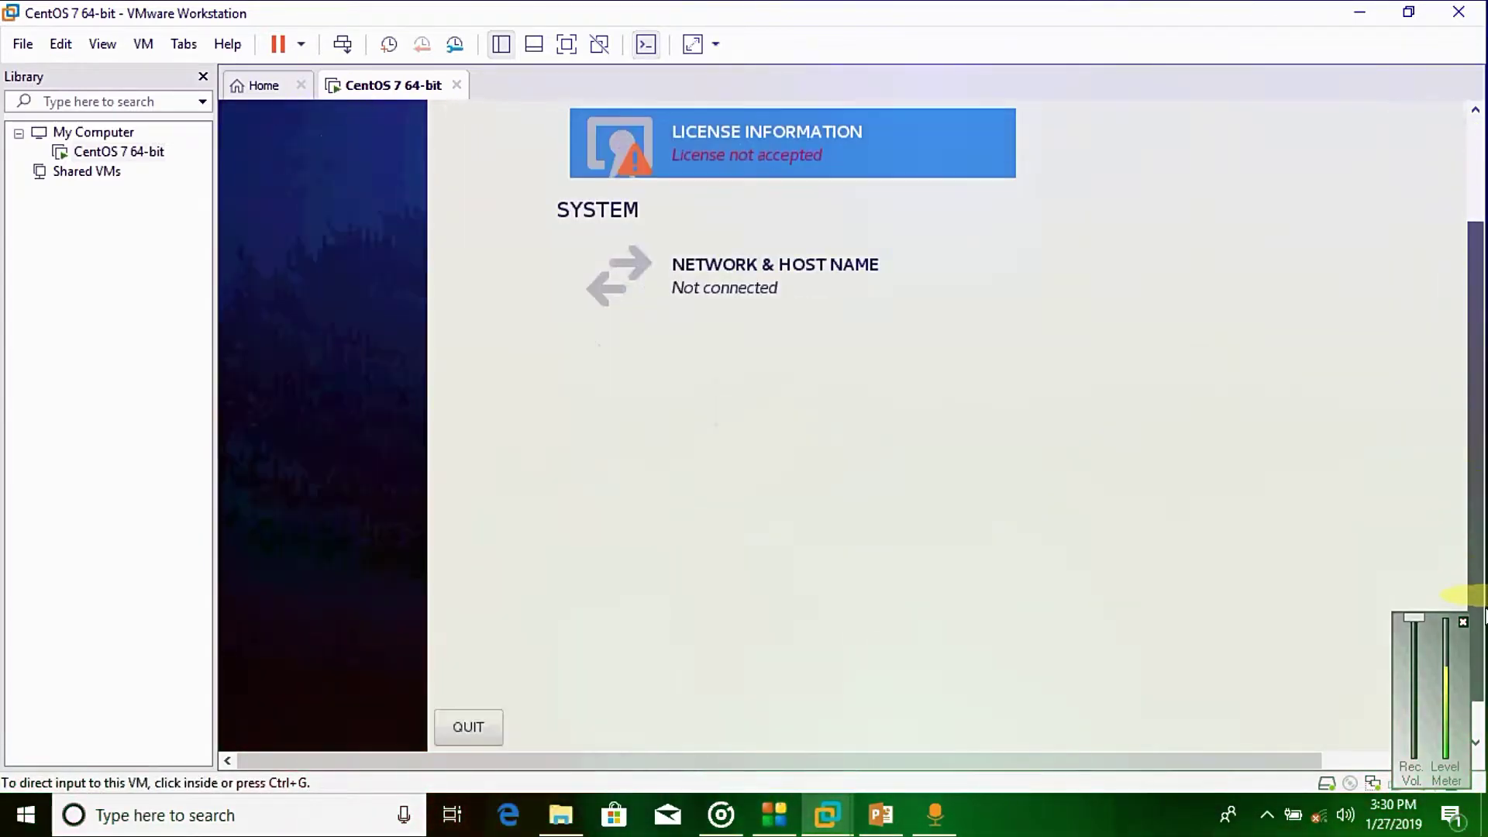
{"action": "scroll", "coordinate": [1482, 612], "scroll_direction": "down", "scroll_amount": 1}
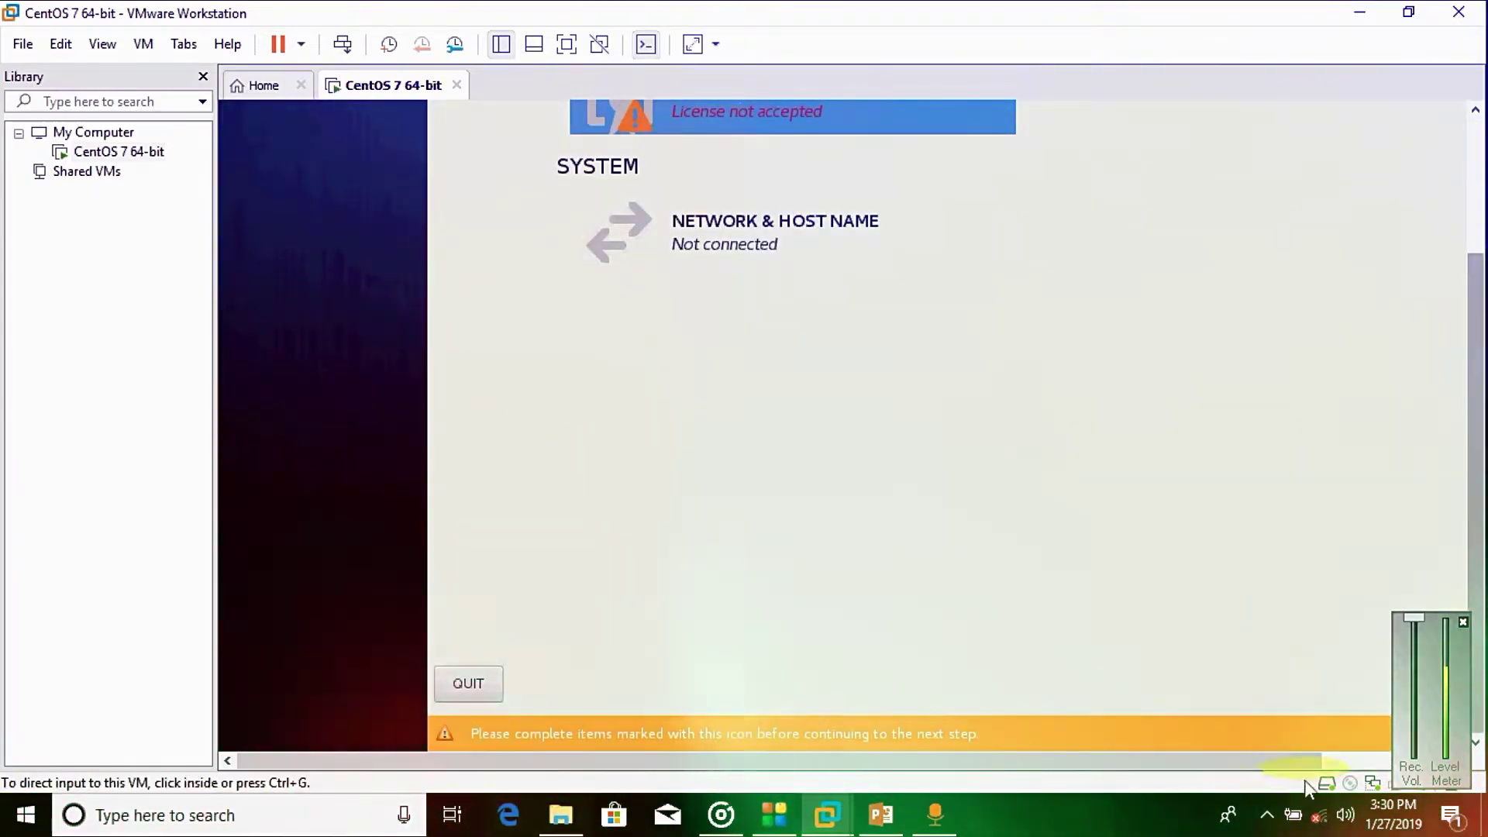
{"action": "left_click_drag", "start_coordinate": [1284, 765], "coordinate": [1437, 769]}
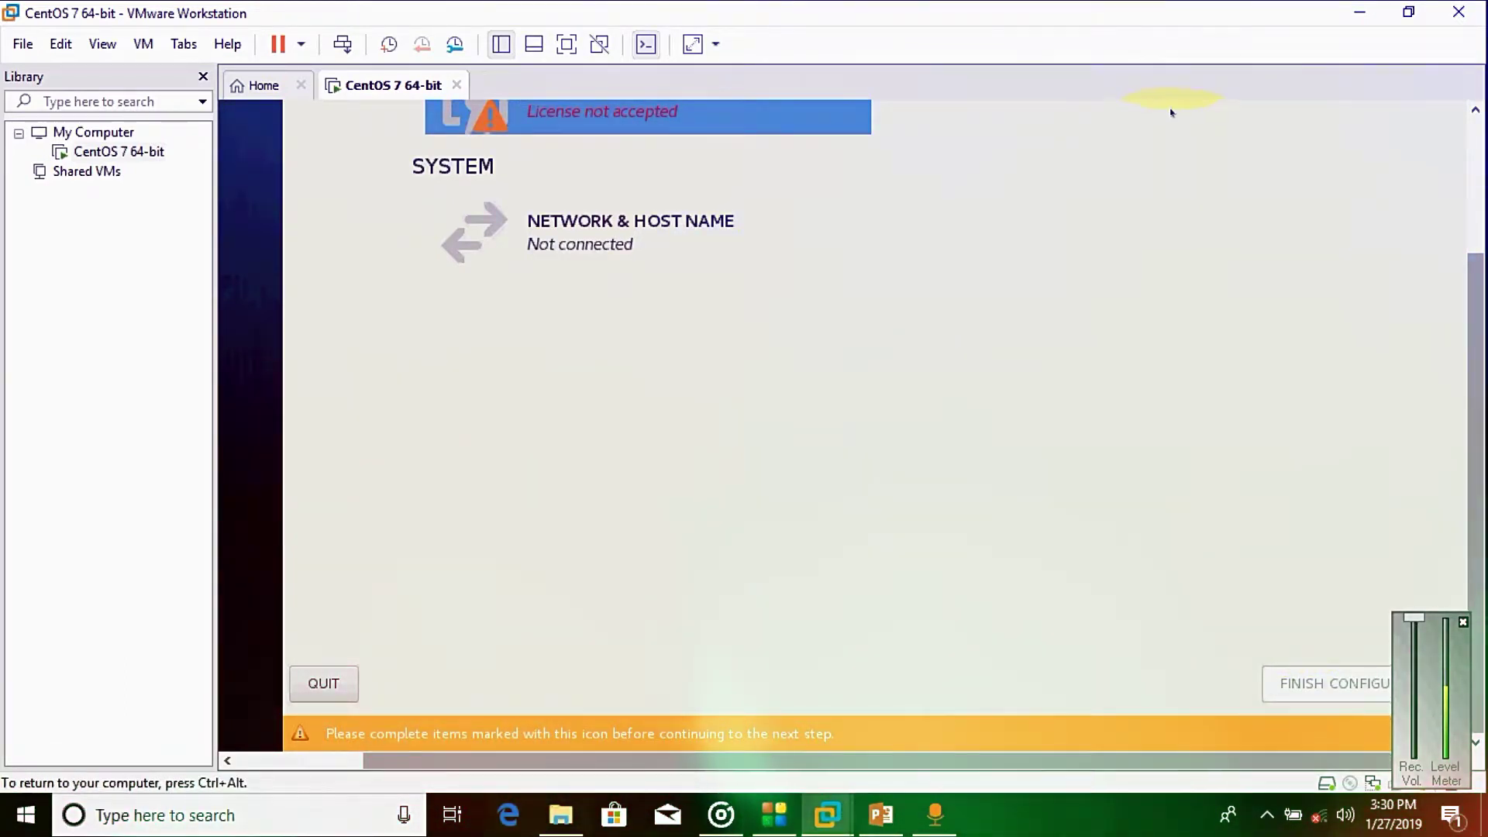
{"action": "left_click", "coordinate": [1481, 165]}
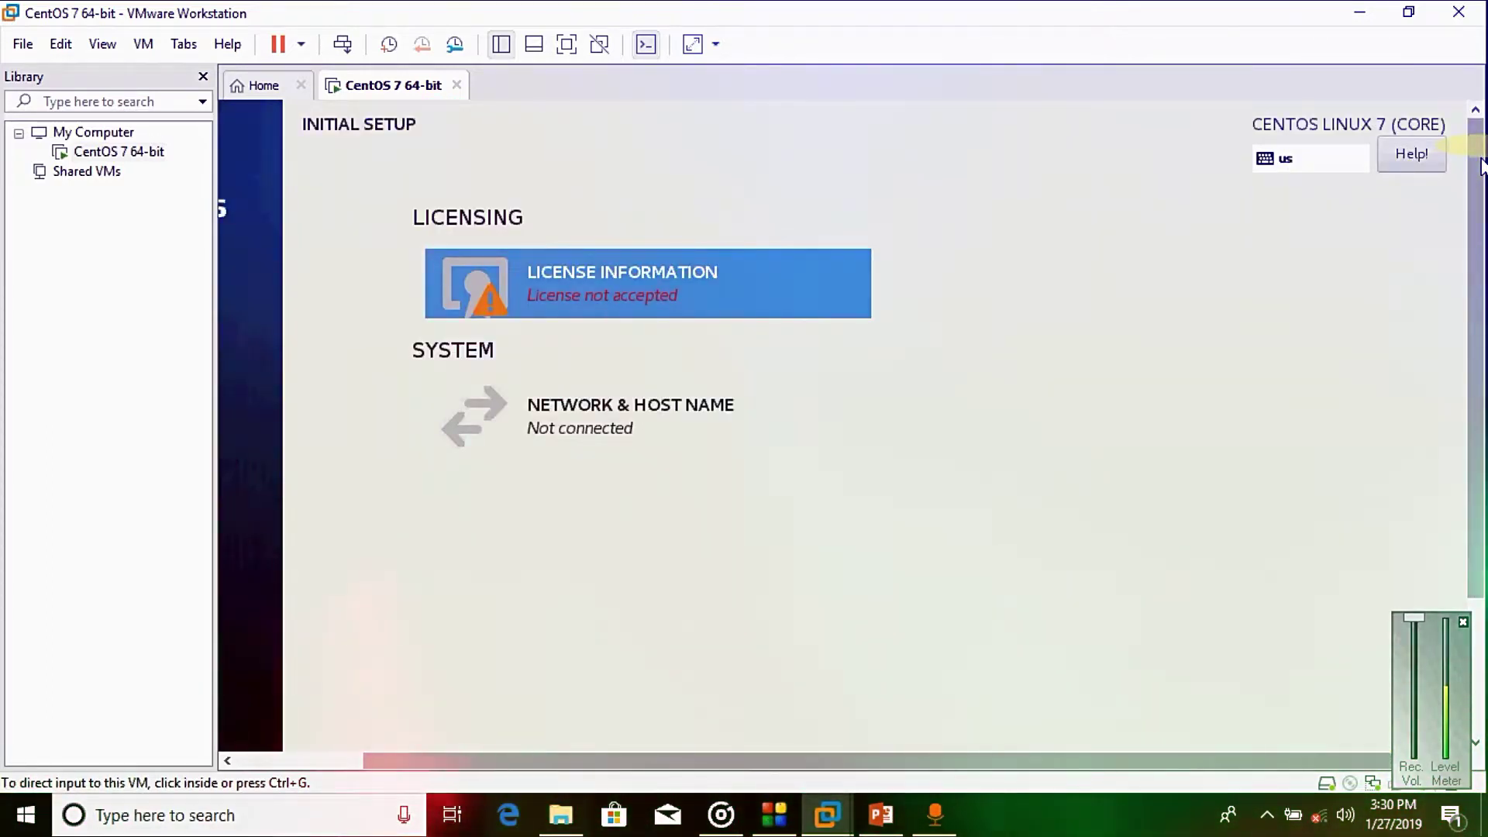
{"action": "left_click", "coordinate": [806, 384]}
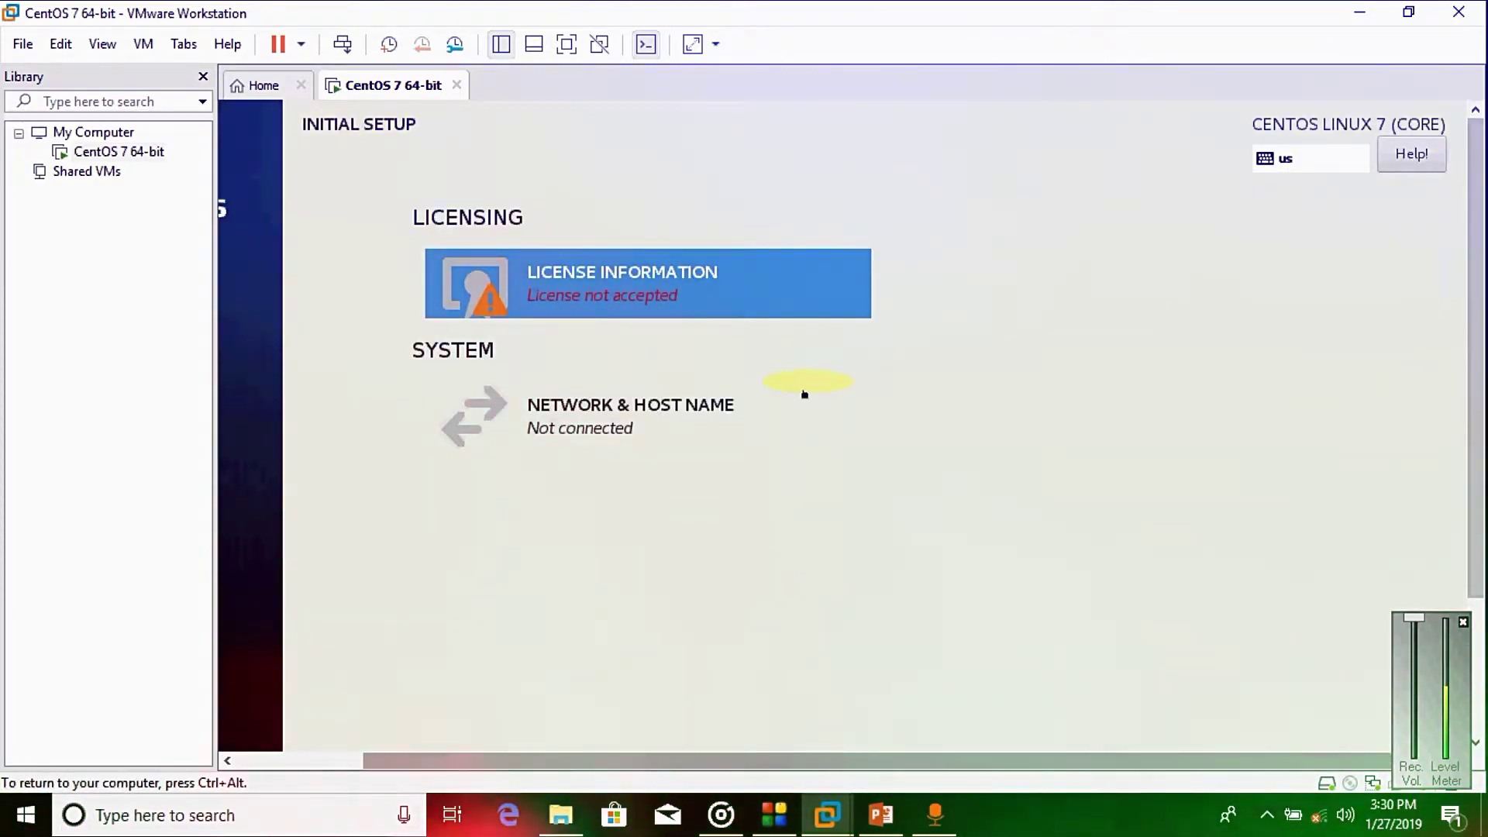
Step: Tick 'I accept the license agreement' on the License Information page and confirm with Done
{"action": "left_click", "coordinate": [562, 310]}
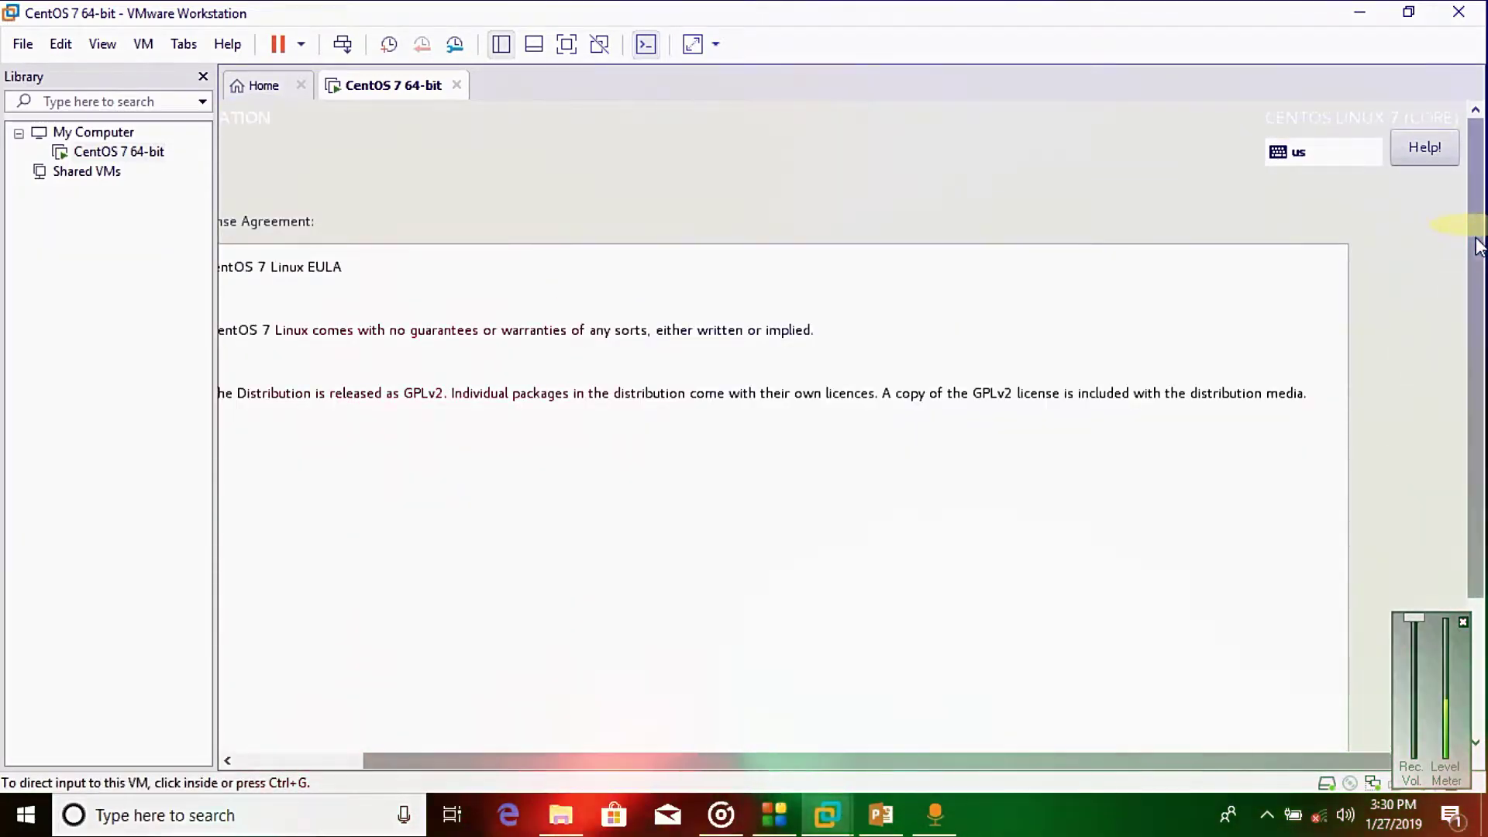
{"action": "left_click_drag", "start_coordinate": [1478, 246], "coordinate": [1483, 430]}
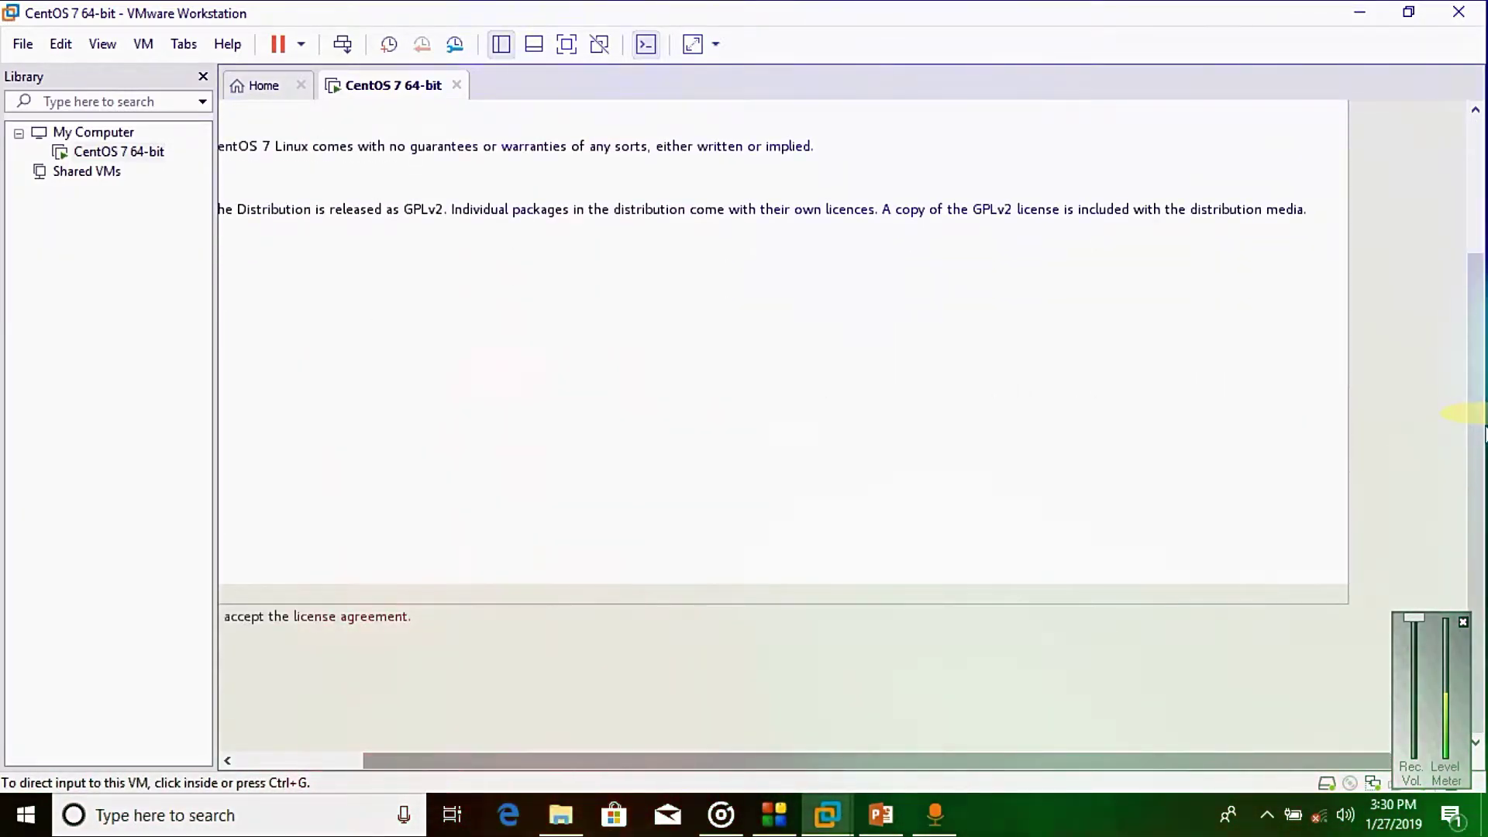
{"action": "left_click_drag", "start_coordinate": [641, 766], "coordinate": [489, 761]}
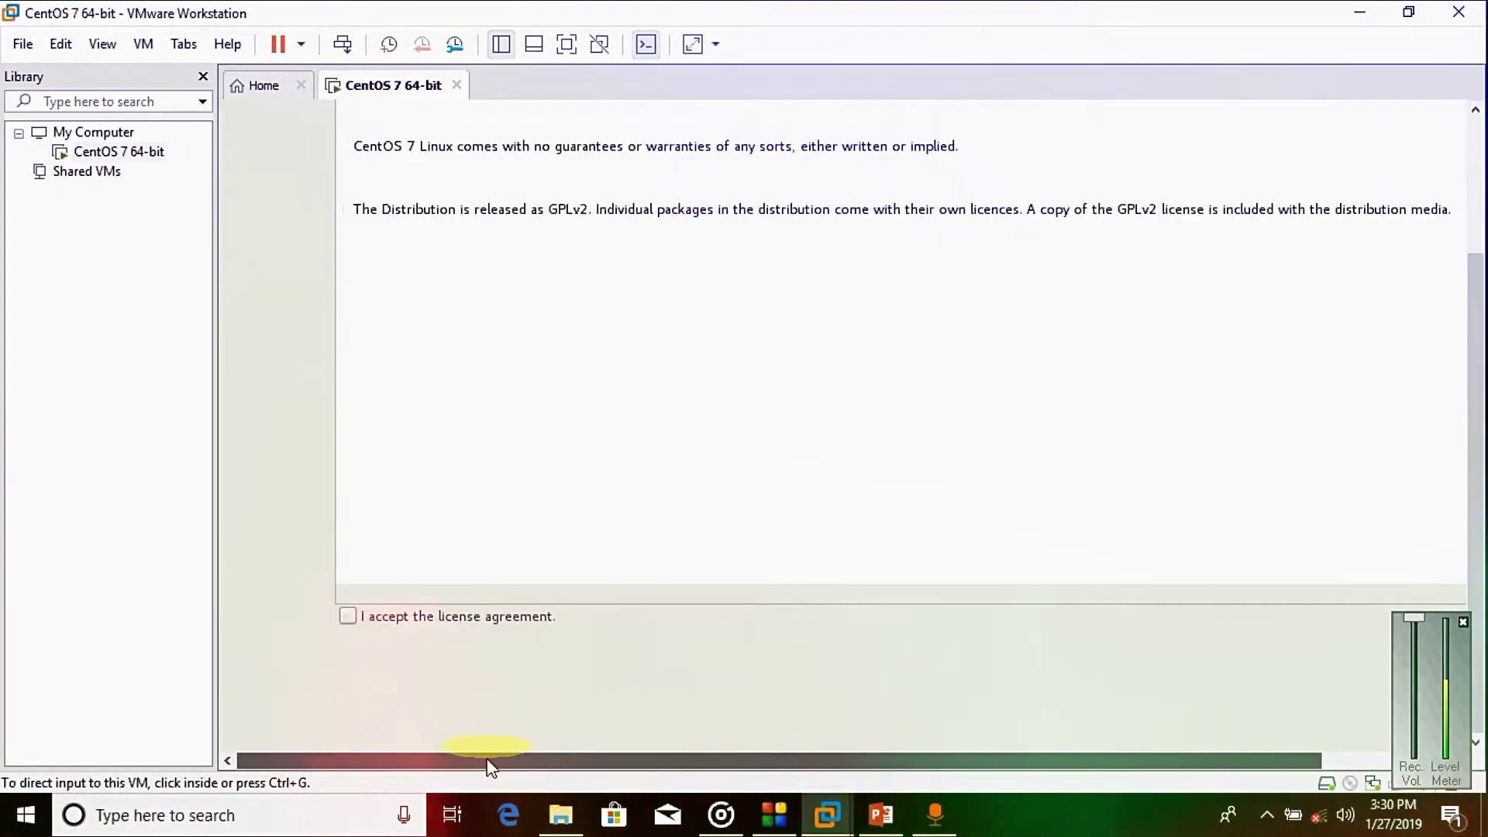
{"action": "left_click", "coordinate": [350, 618]}
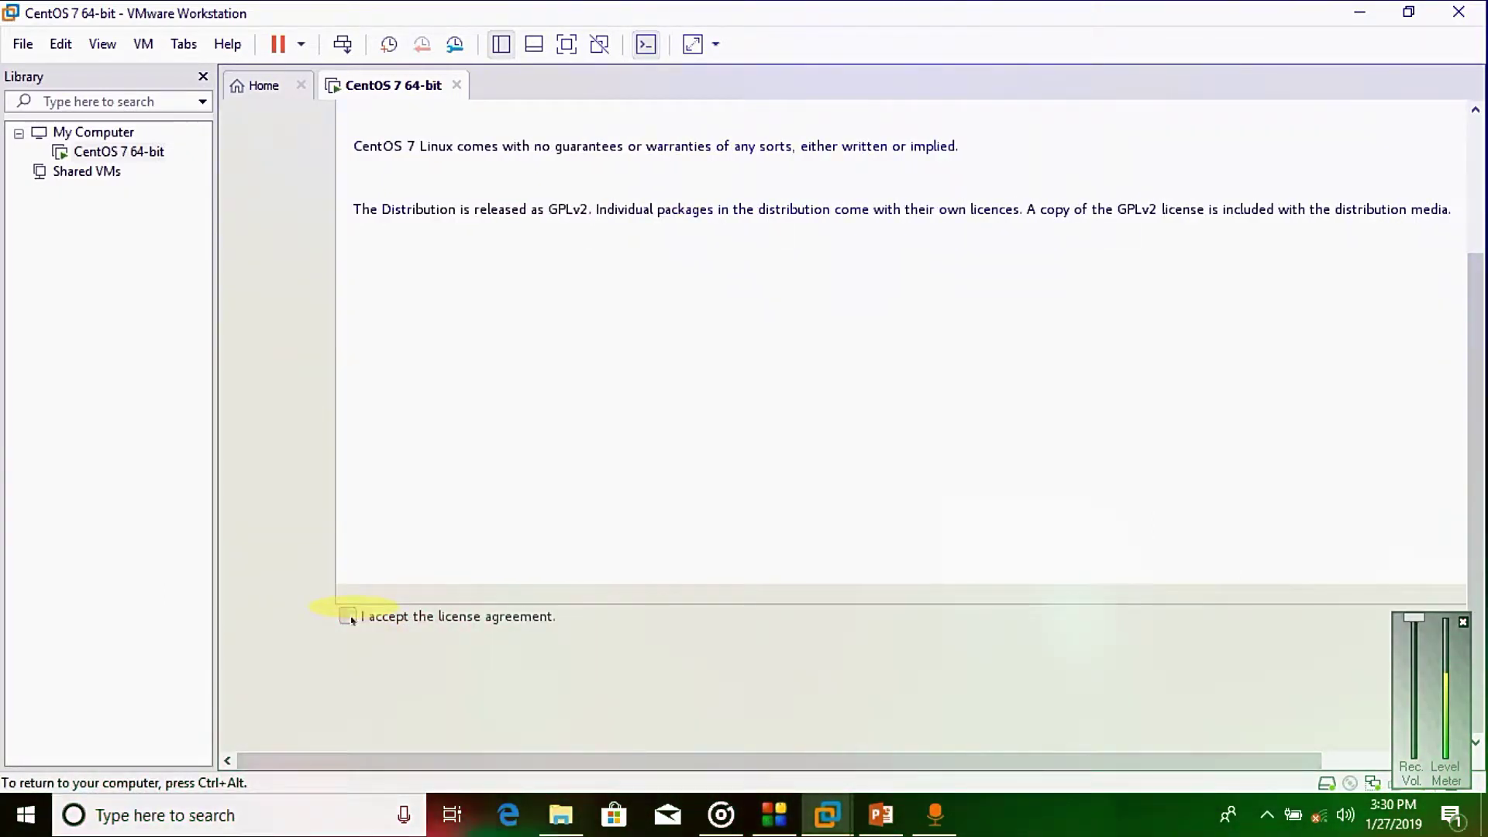
{"action": "left_click", "coordinate": [351, 618]}
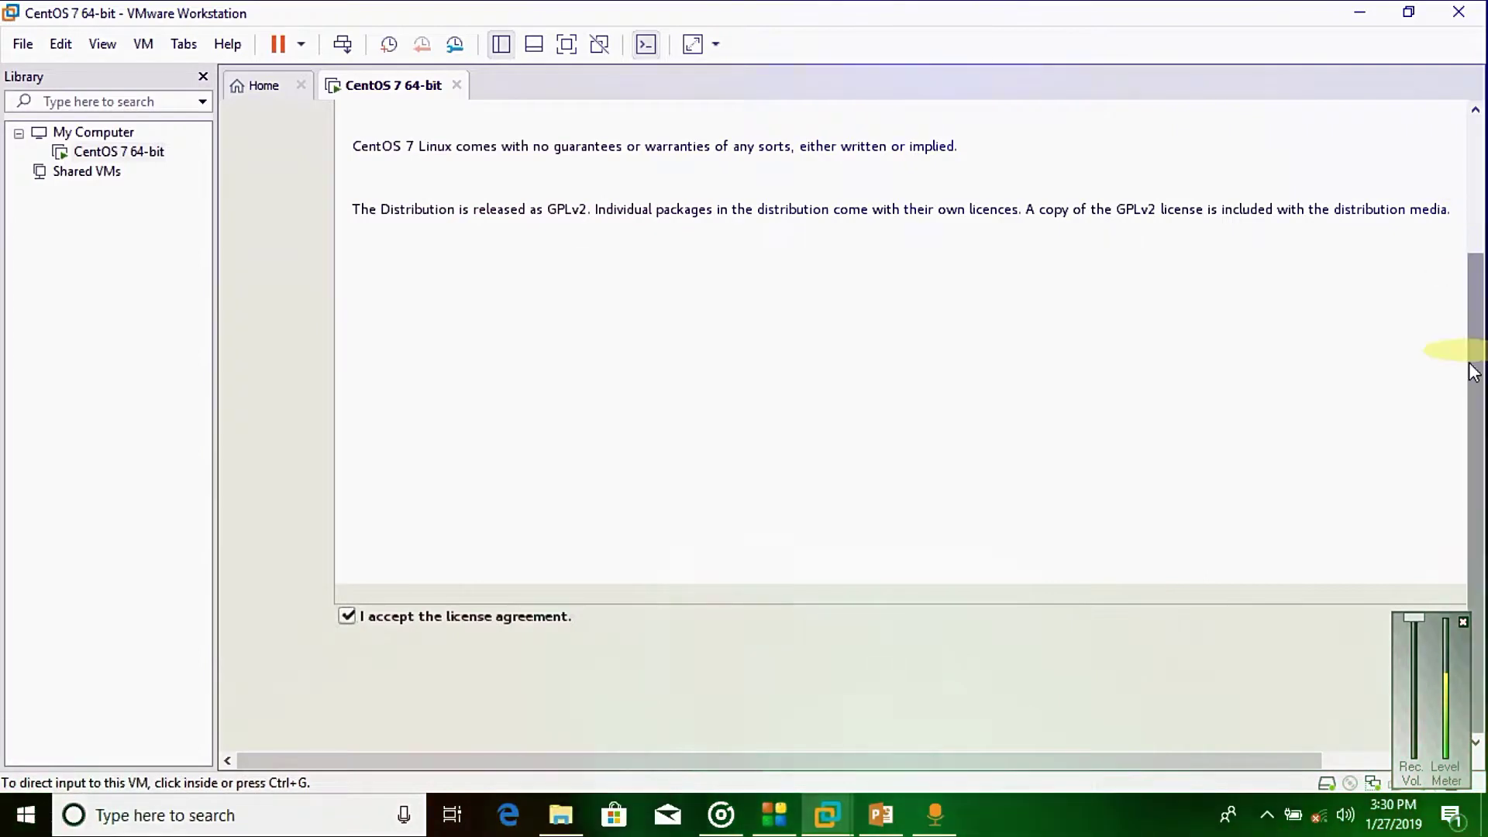
{"action": "scroll", "coordinate": [1472, 372], "scroll_direction": "up", "scroll_amount": 3}
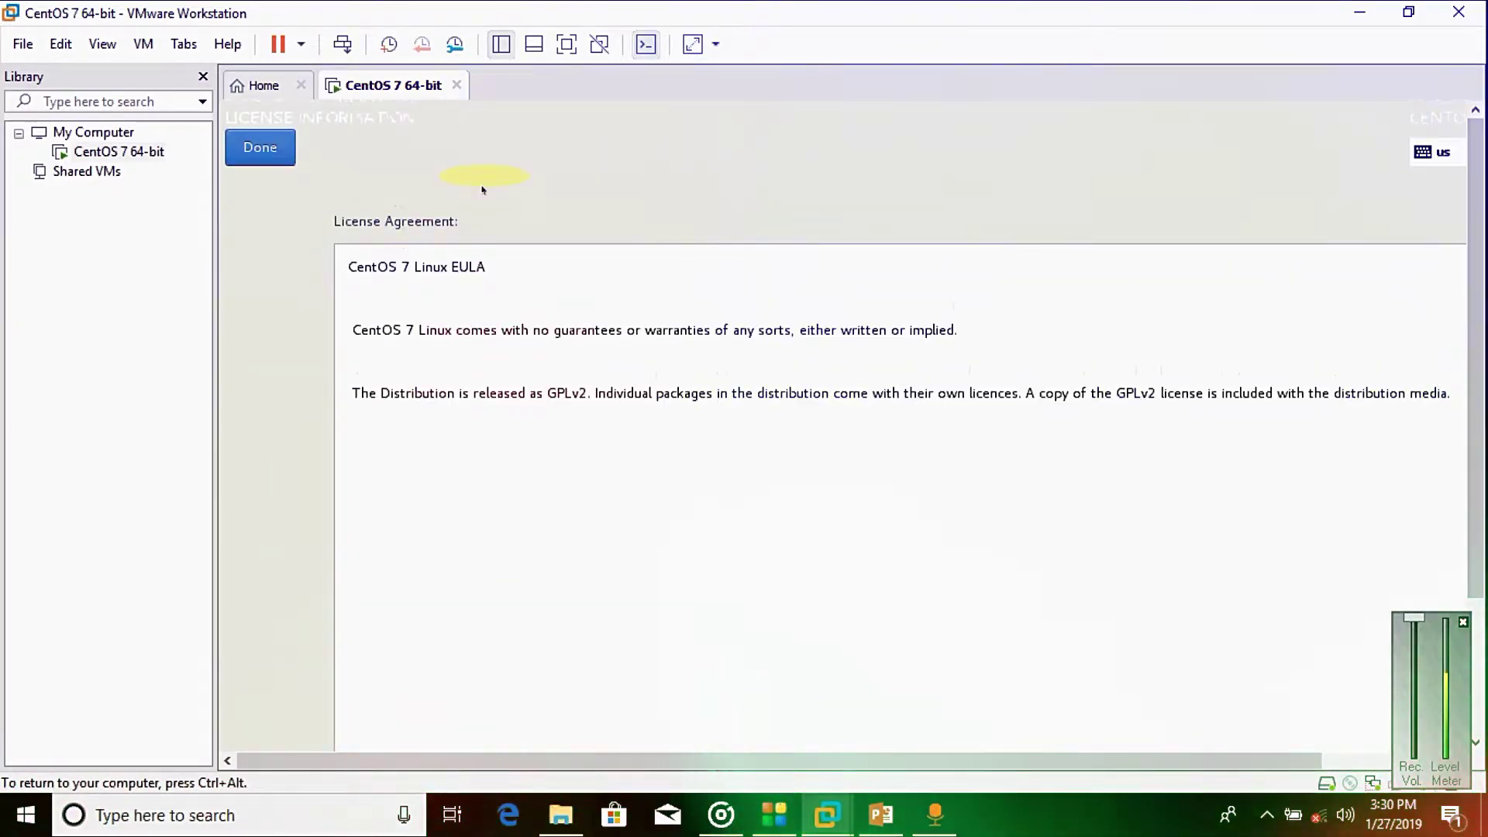
{"action": "left_click", "coordinate": [258, 147]}
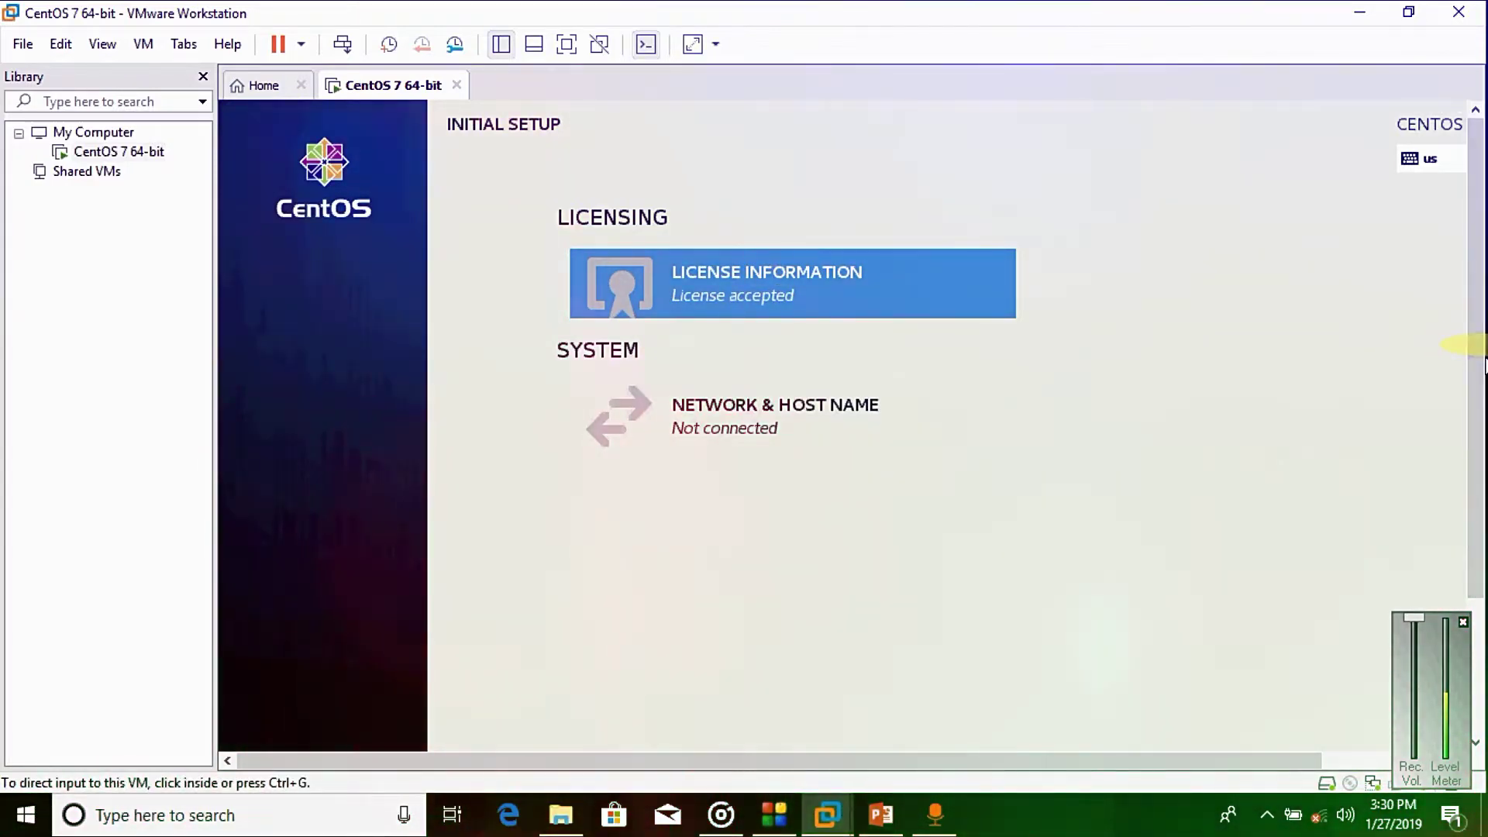
Step: Scroll down and choose FINISH CONFIGURATION to complete Initial Setup
{"action": "left_click_drag", "start_coordinate": [1480, 325], "coordinate": [1445, 562]}
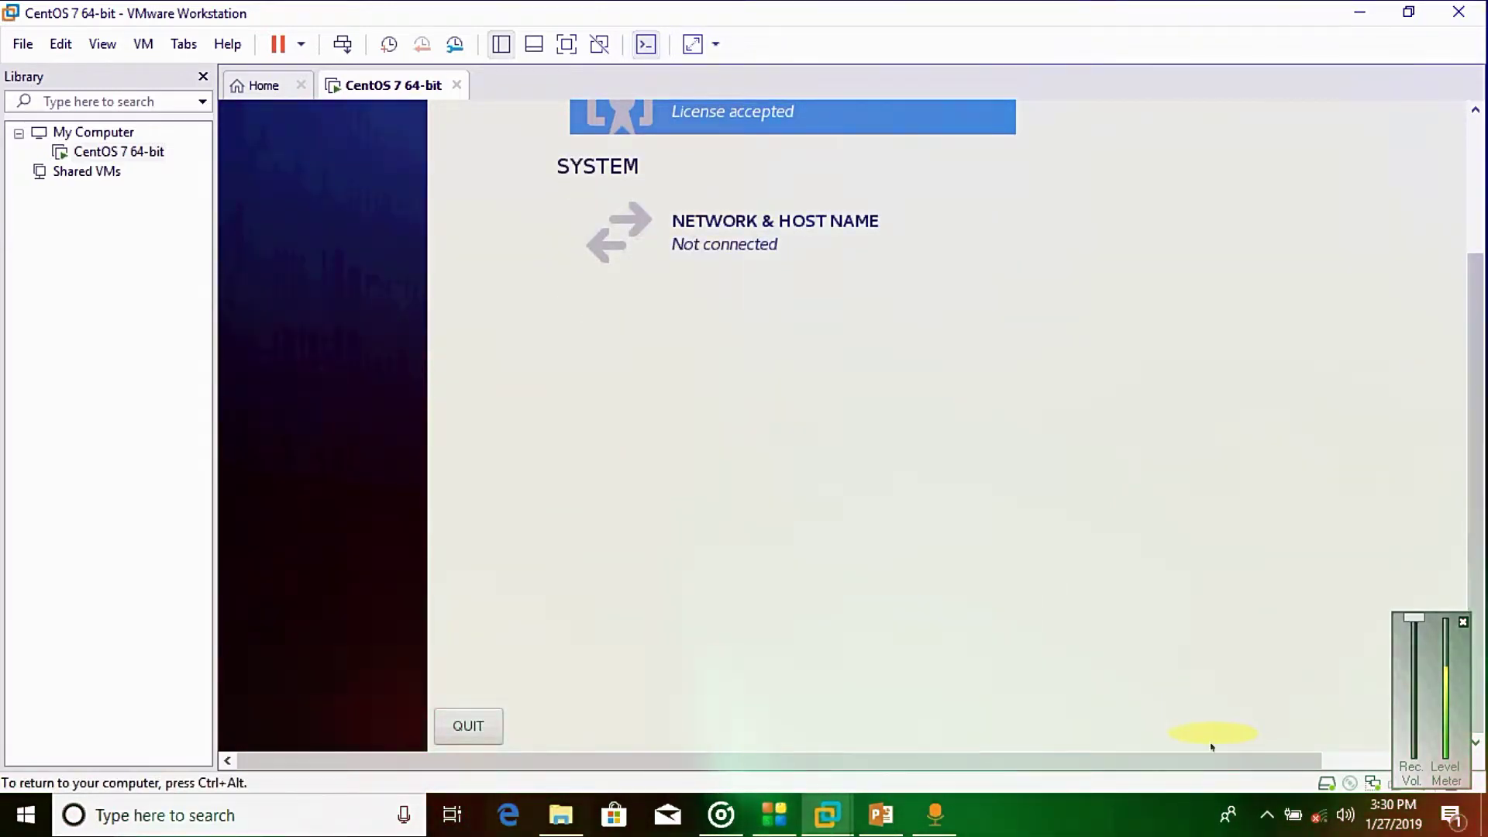
{"action": "left_click_drag", "start_coordinate": [1212, 759], "coordinate": [1360, 759]}
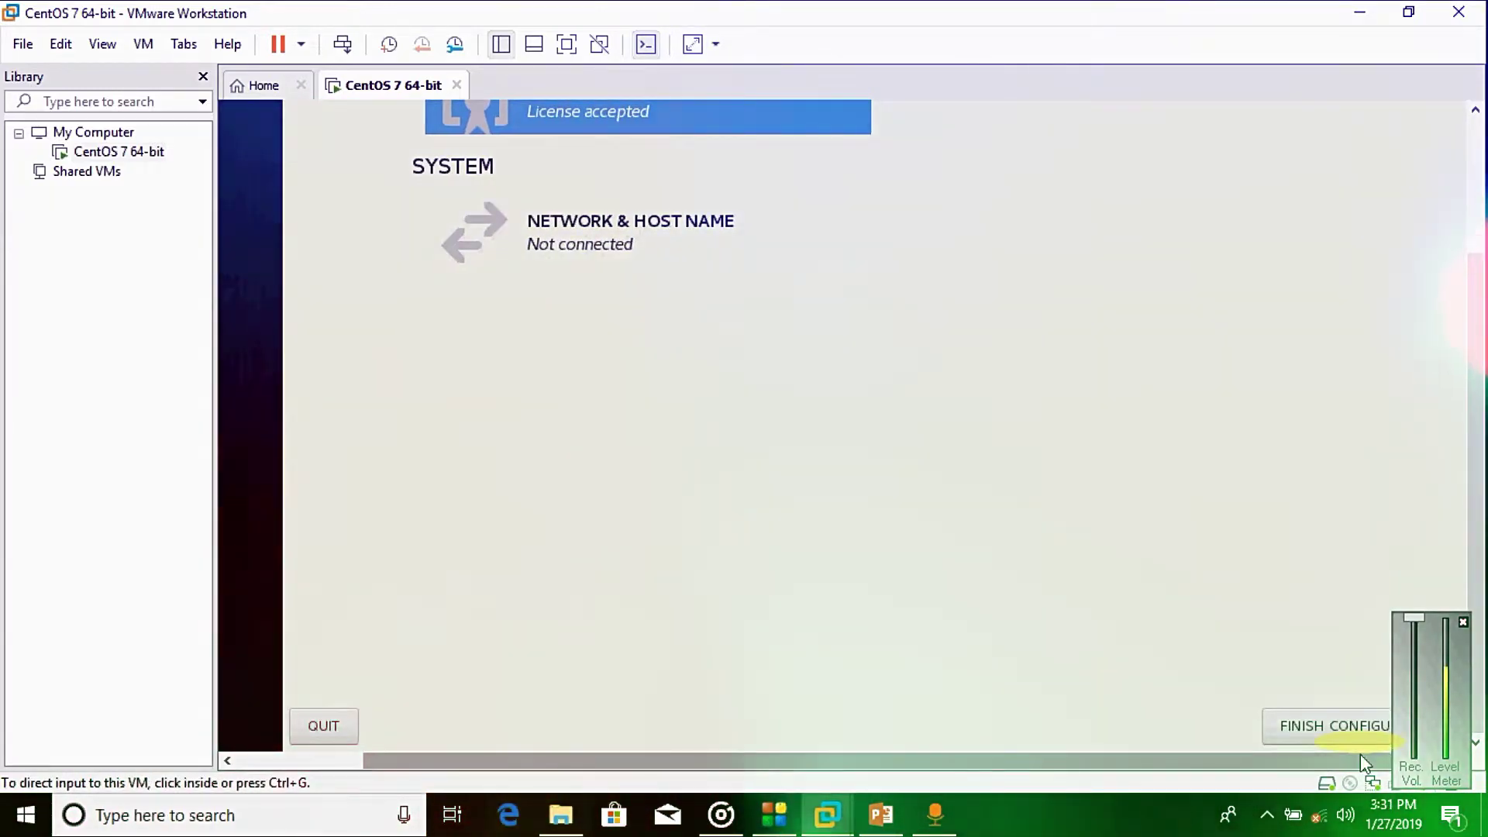
{"action": "left_click", "coordinate": [1331, 726]}
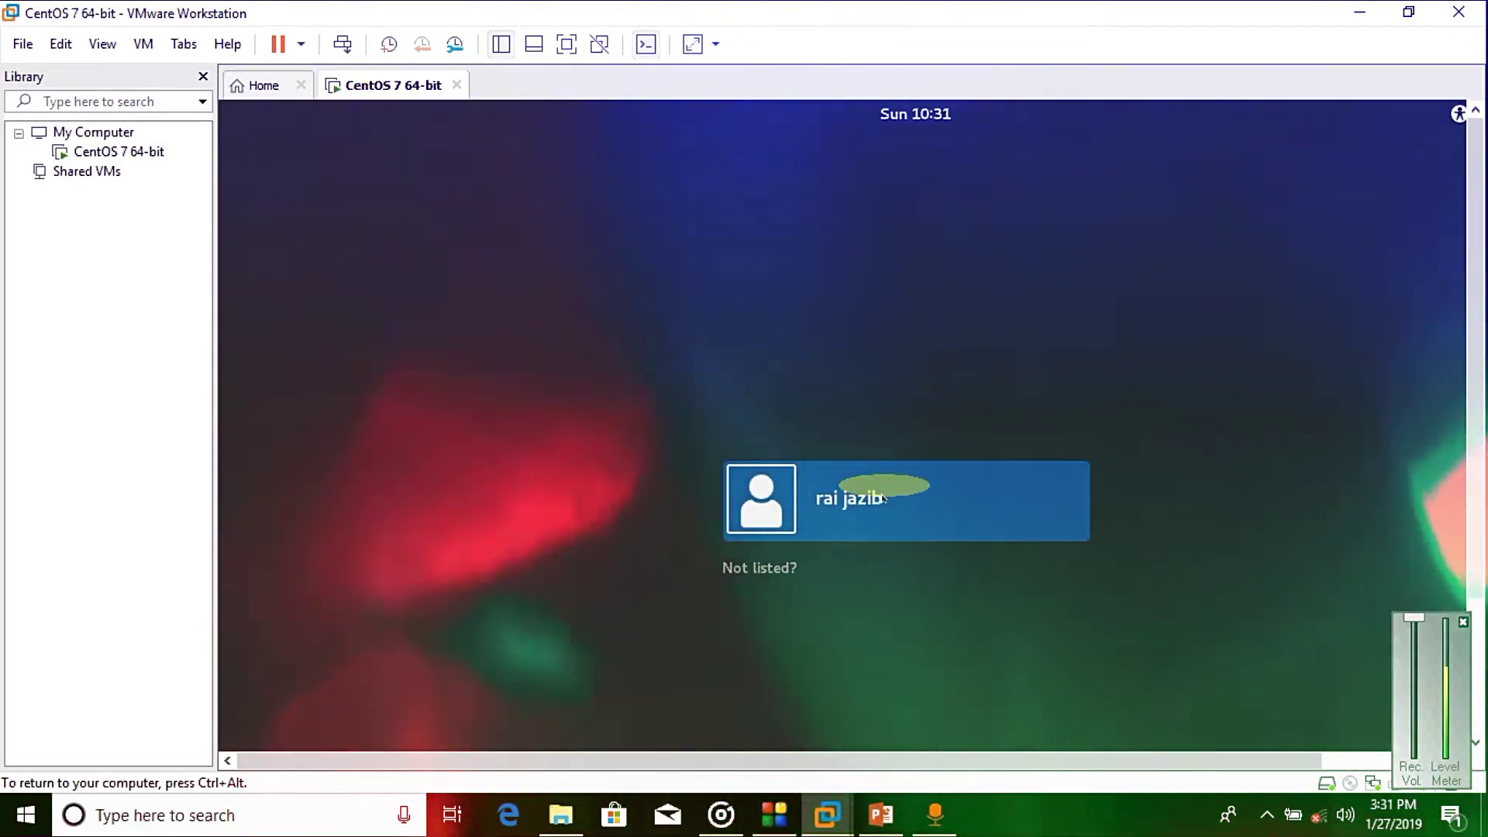
Step: Log in through 'Not listed?' with username root and submit the root password
{"action": "left_click", "coordinate": [759, 568]}
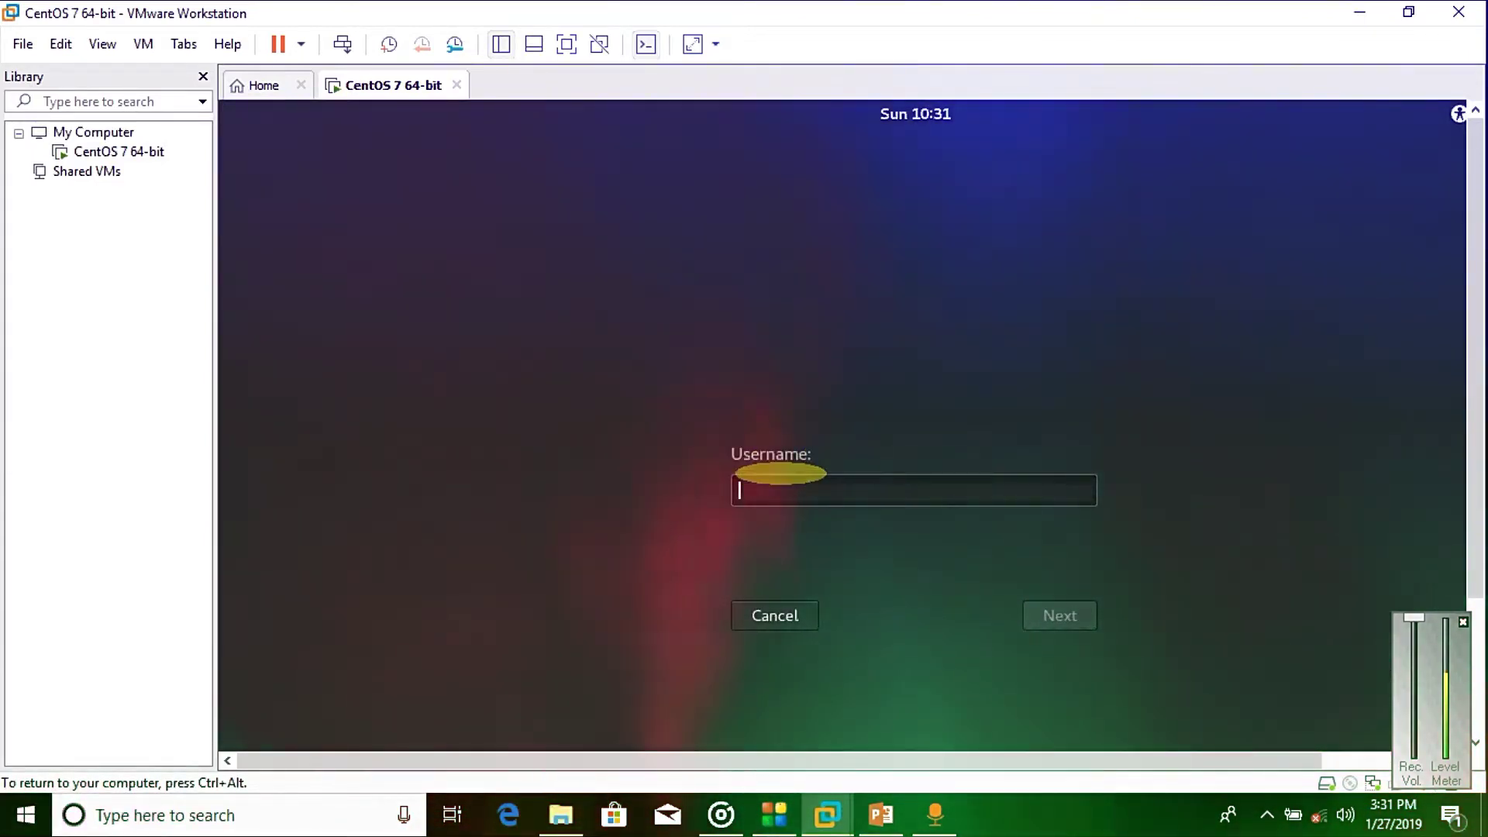
{"action": "type", "text": "root"}
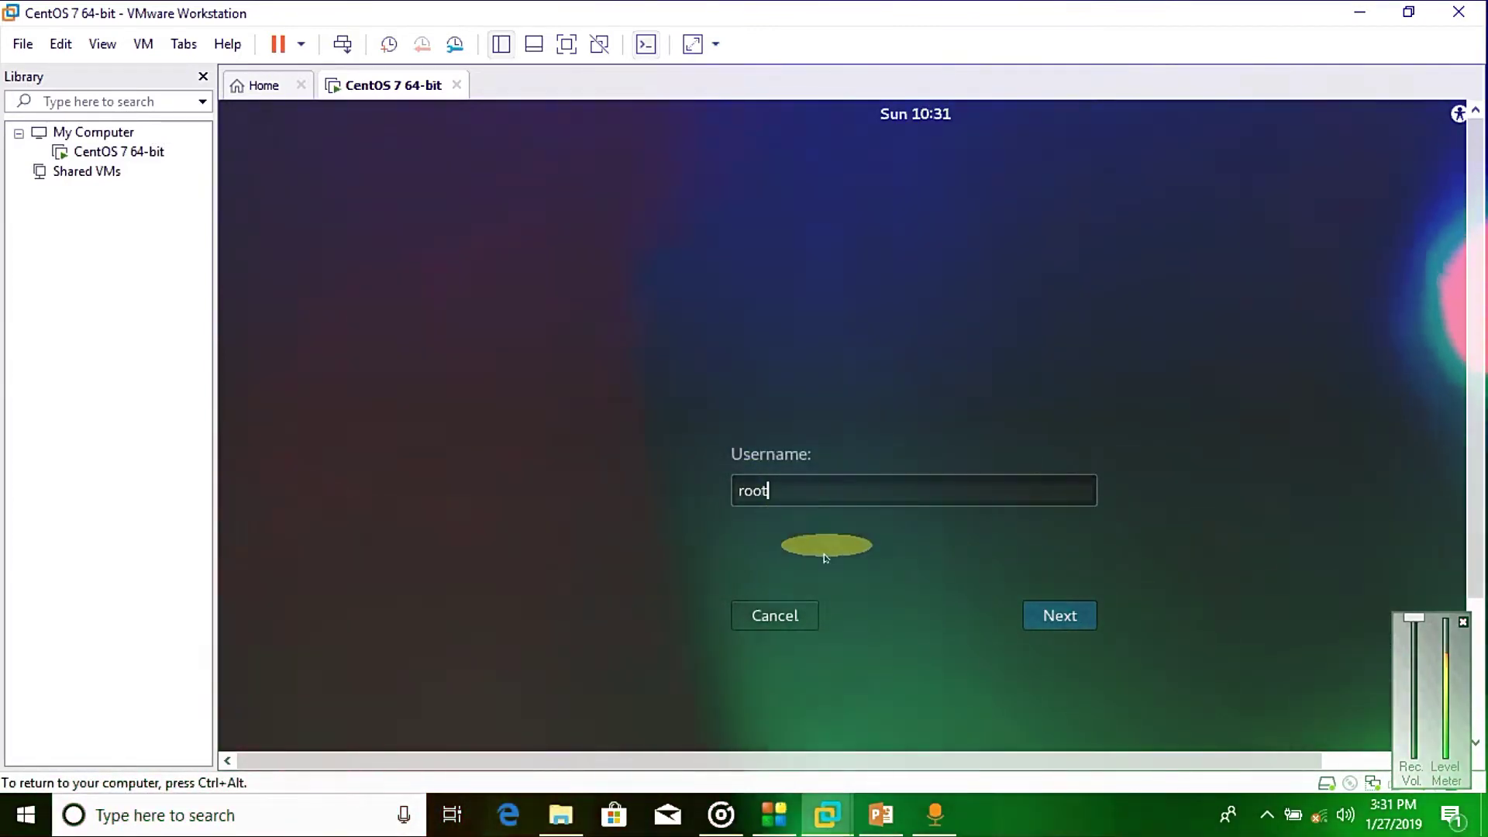
{"action": "left_click", "coordinate": [1058, 615]}
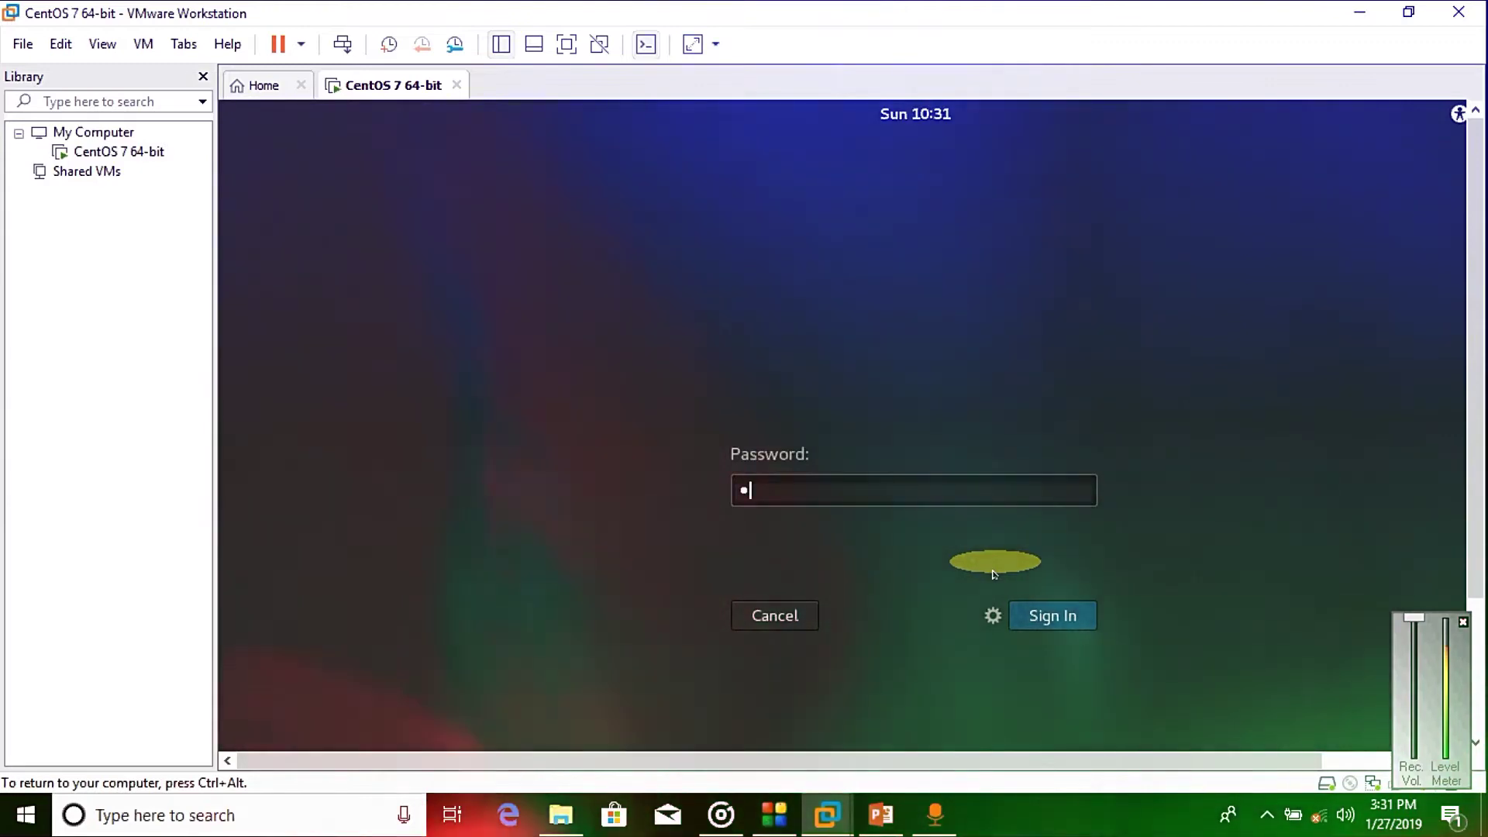
{"action": "key", "text": "Return"}
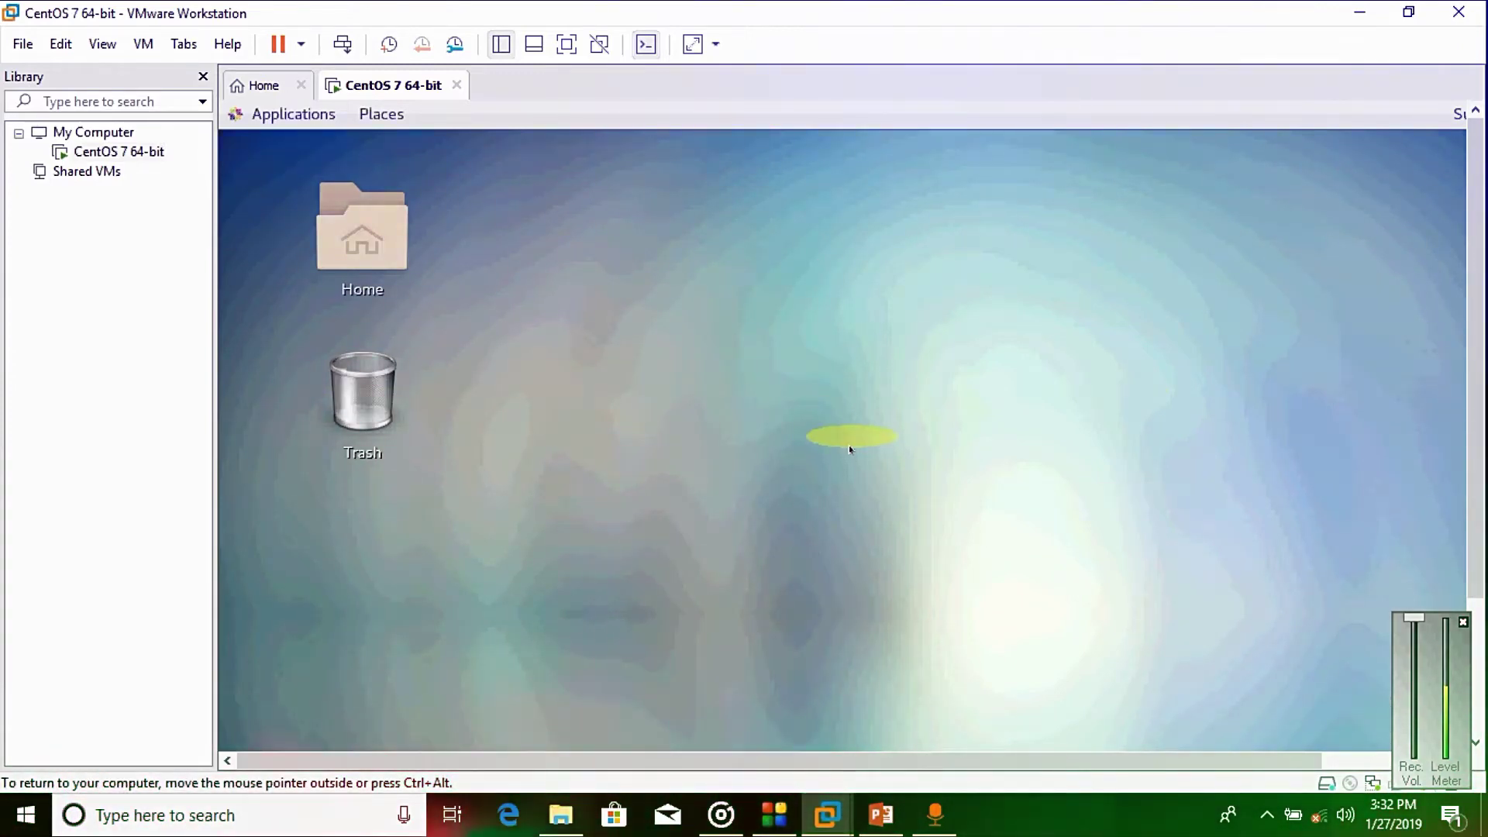
Step: Open a terminal from the desktop's right-click menu
{"action": "right_click", "coordinate": [795, 317]}
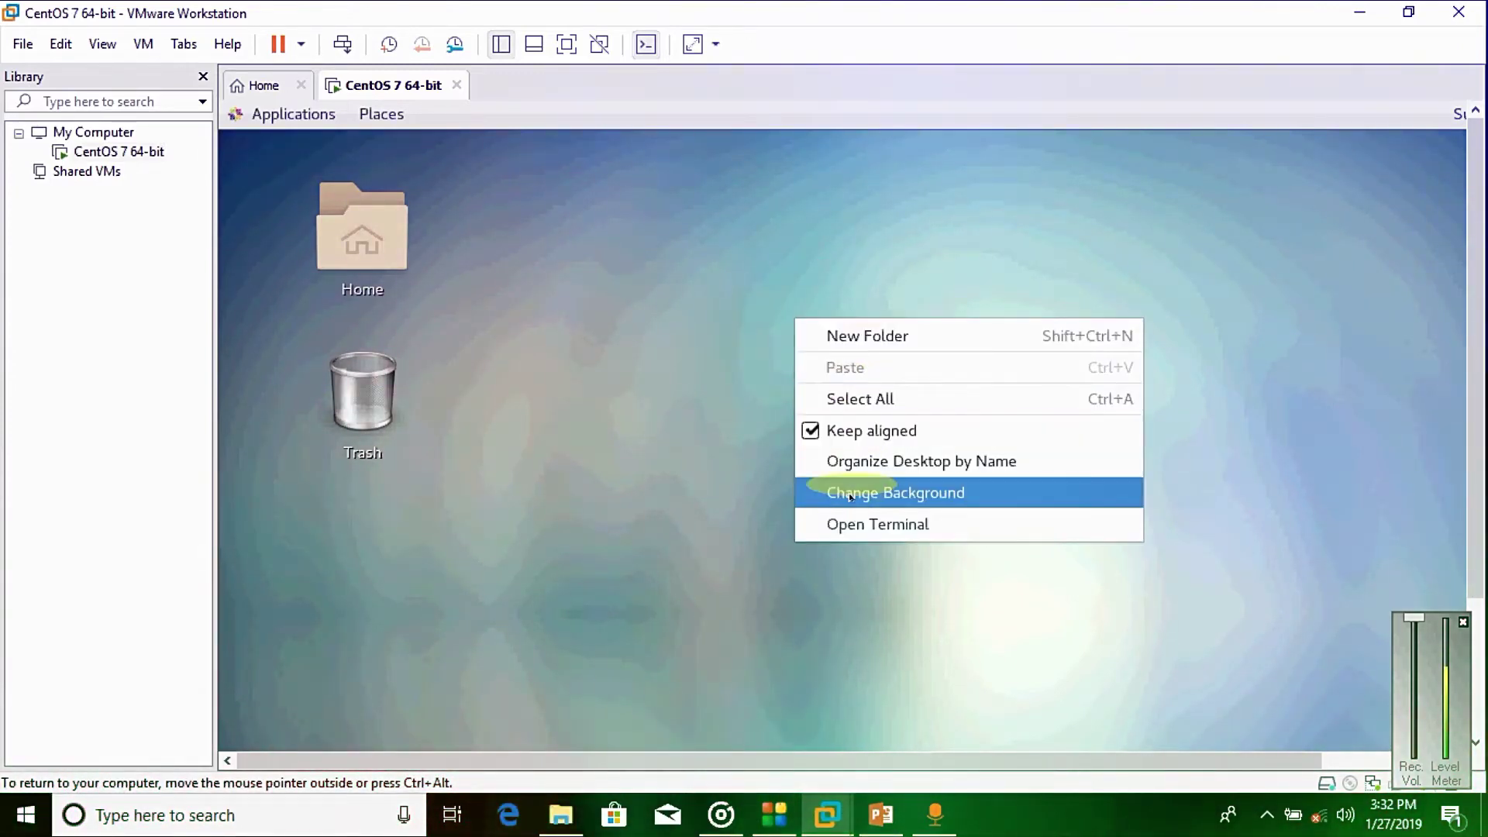
{"action": "left_click", "coordinate": [852, 524]}
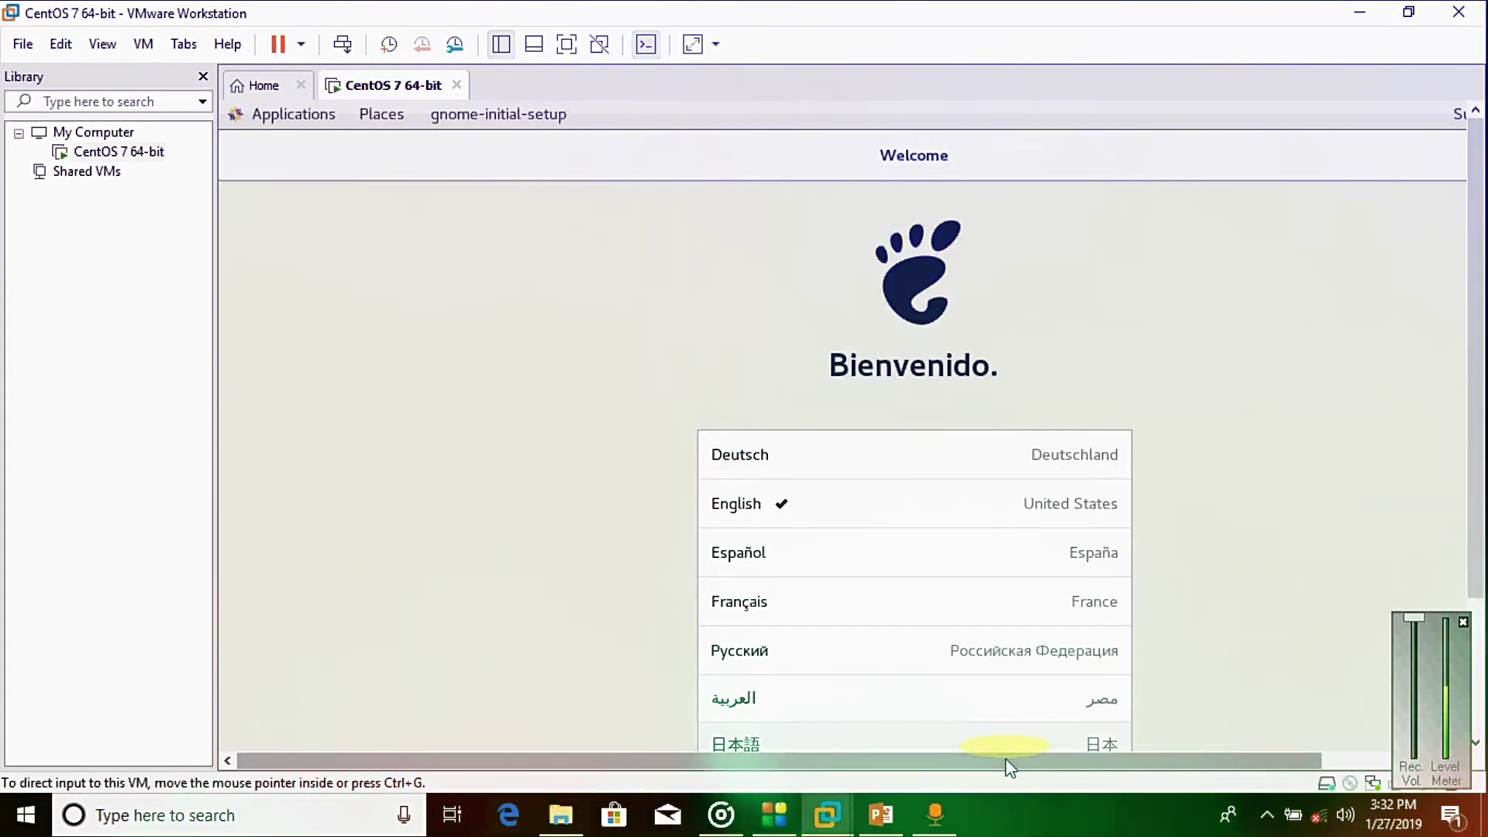
{"action": "left_click_drag", "start_coordinate": [1006, 759], "coordinate": [1163, 767]}
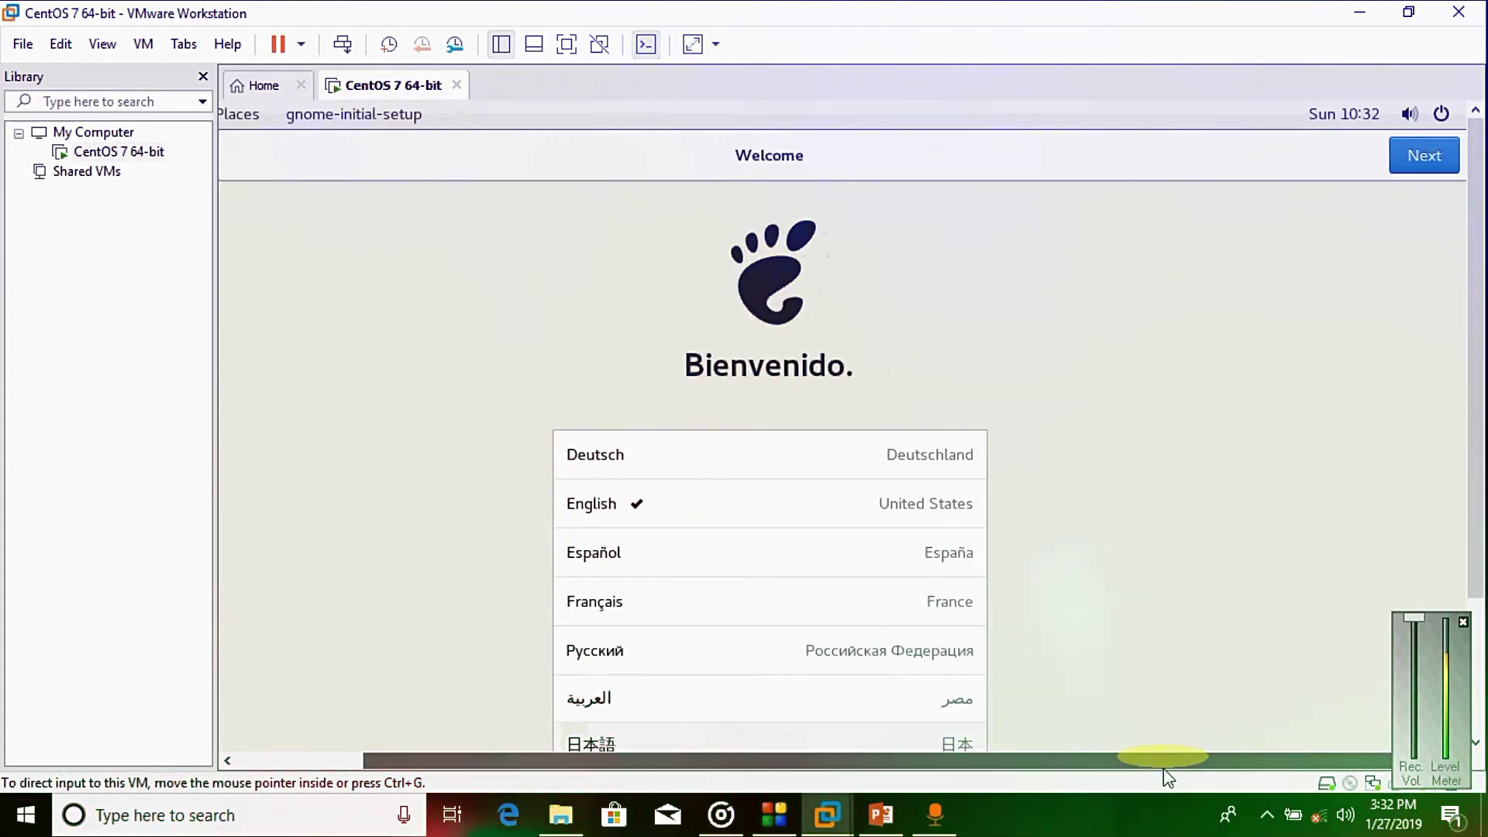
Step: Finish GNOME first-run setup with English (US), location on, online accounts skipped, then close Help
{"action": "left_click", "coordinate": [1402, 165]}
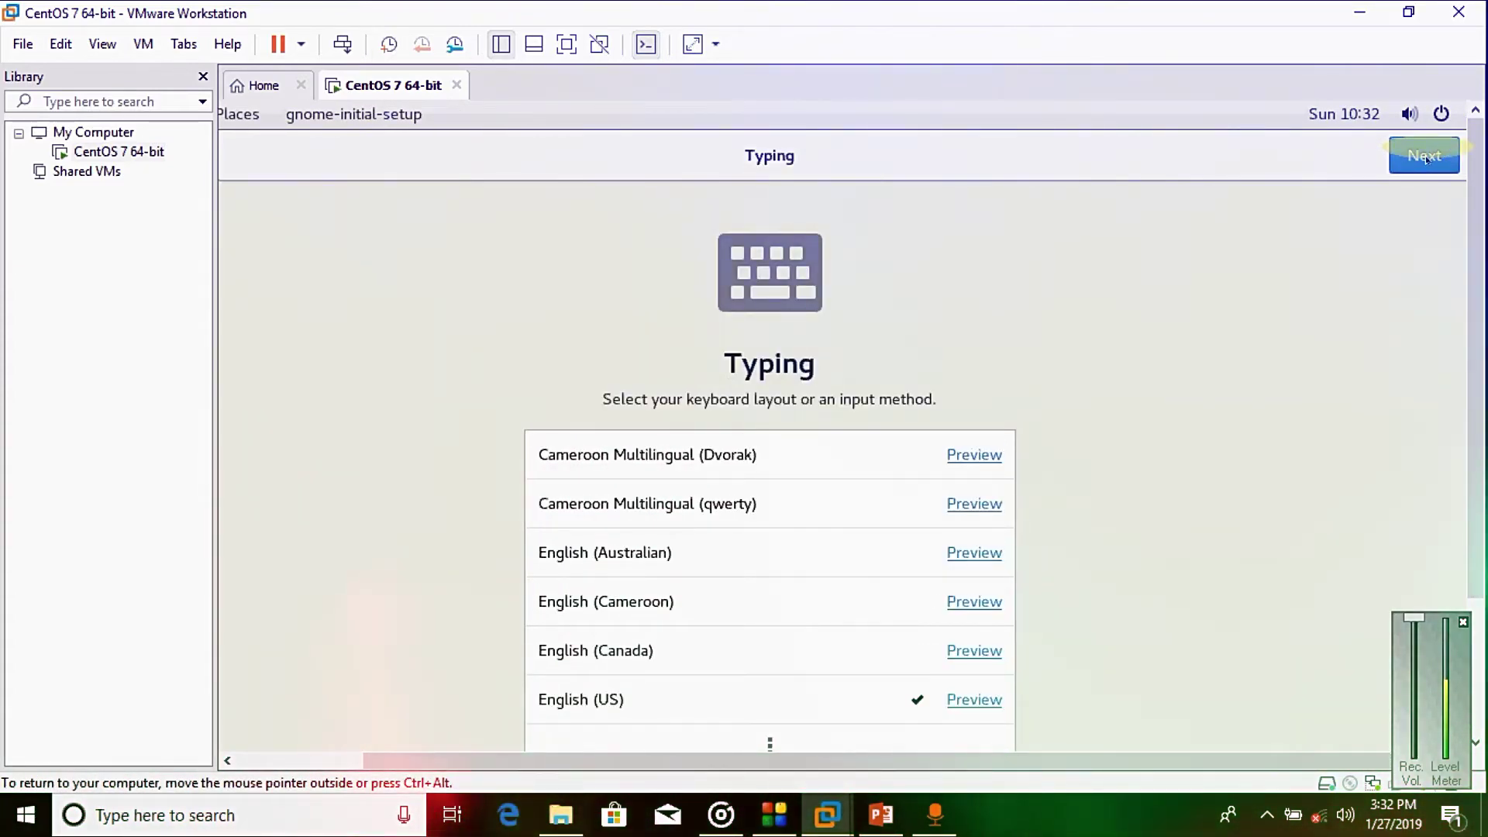
{"action": "left_click", "coordinate": [1425, 159]}
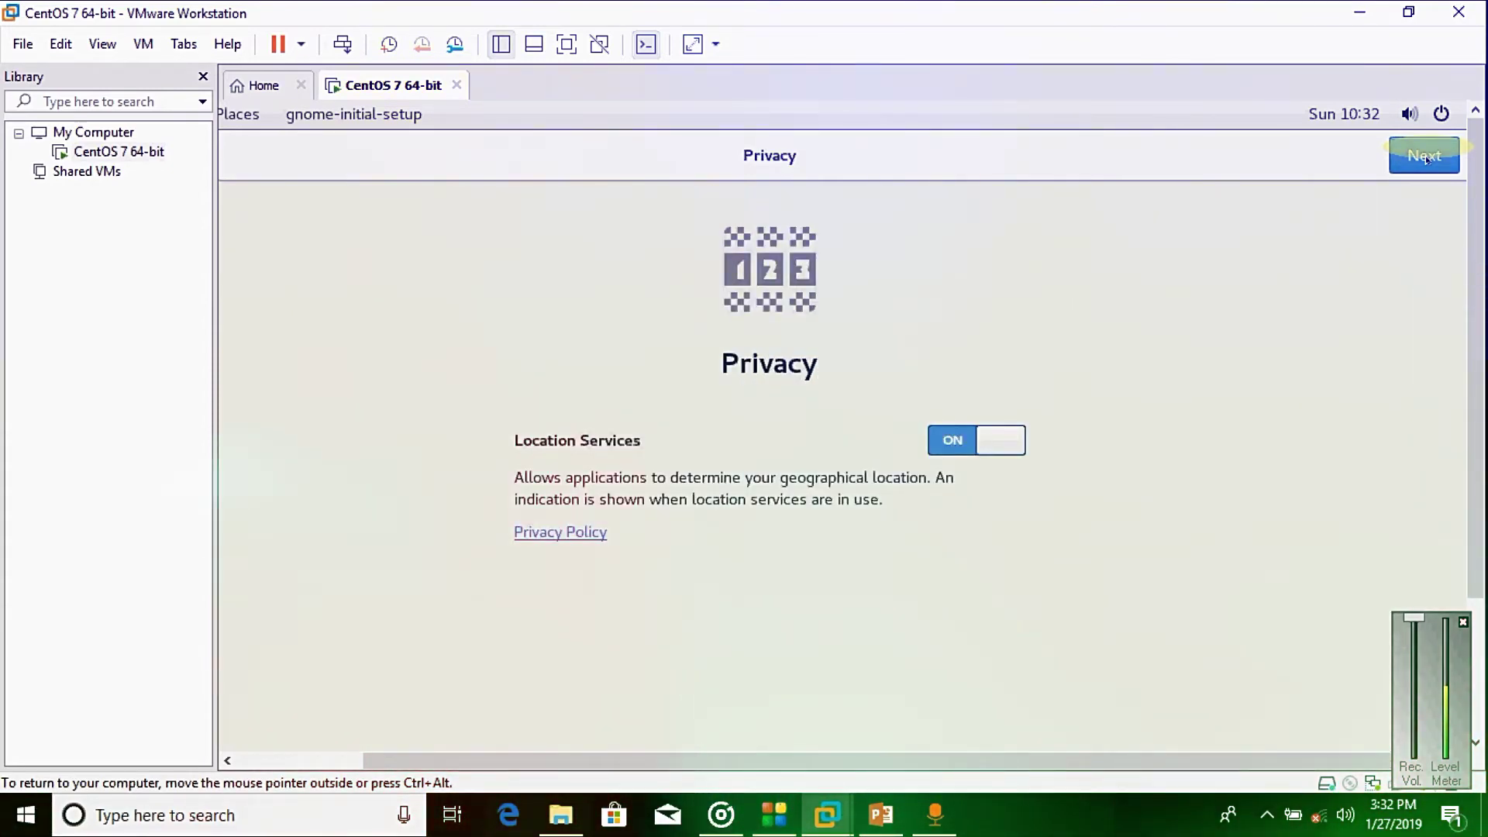
{"action": "left_click", "coordinate": [1426, 158]}
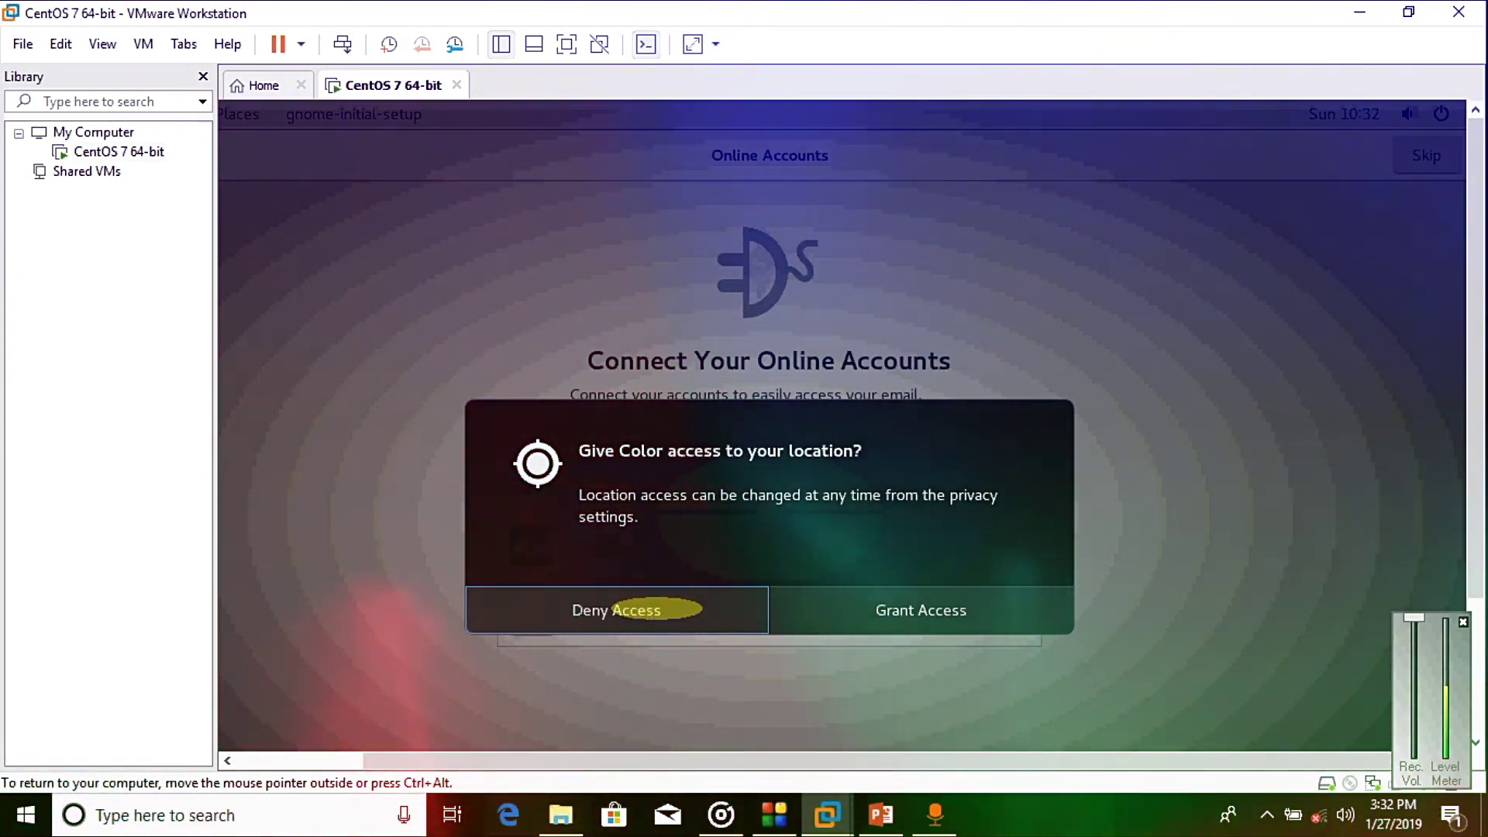
{"action": "left_click", "coordinate": [899, 608]}
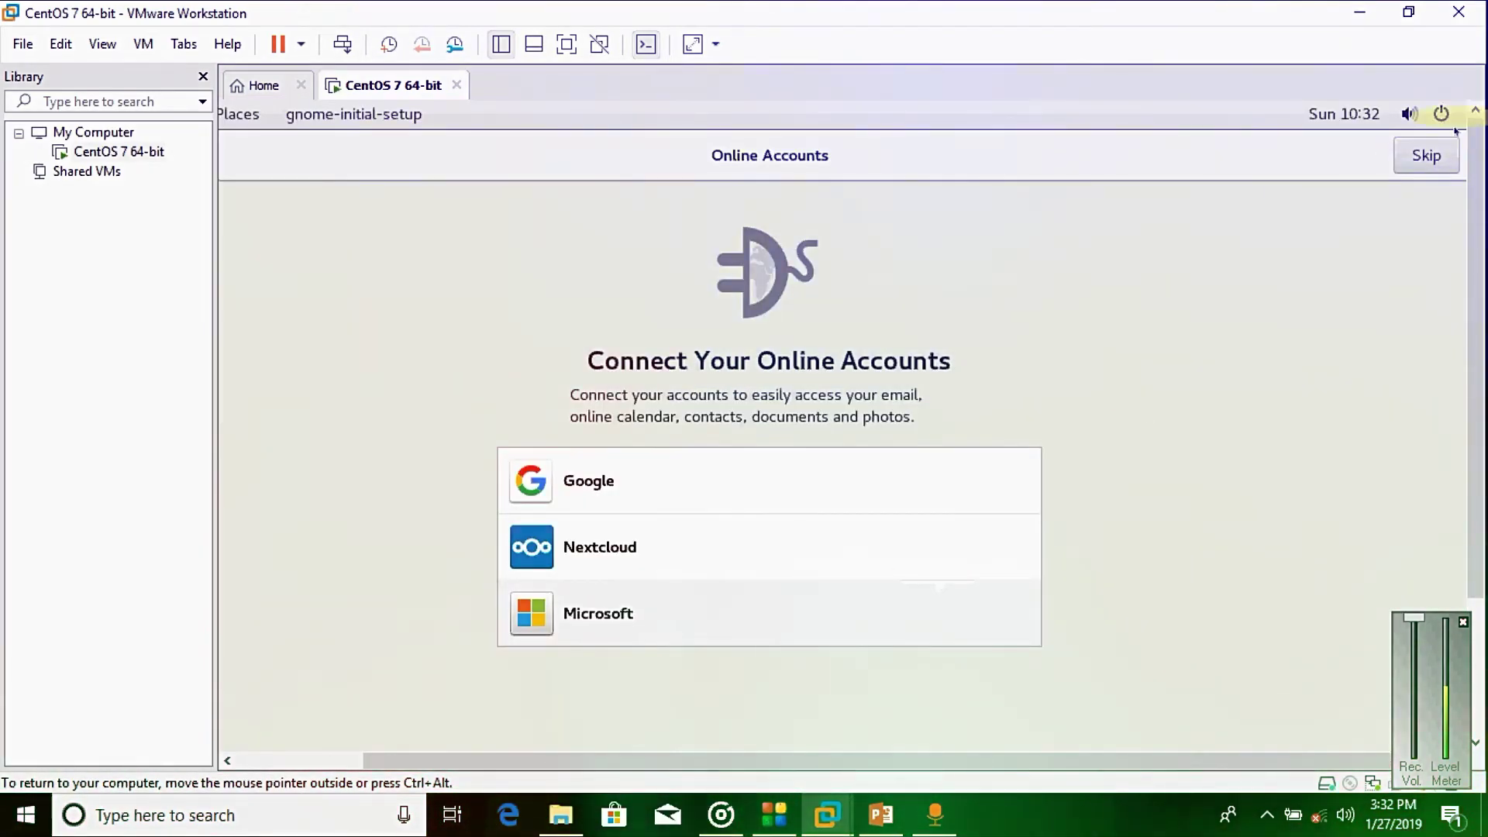
{"action": "left_click", "coordinate": [1427, 155]}
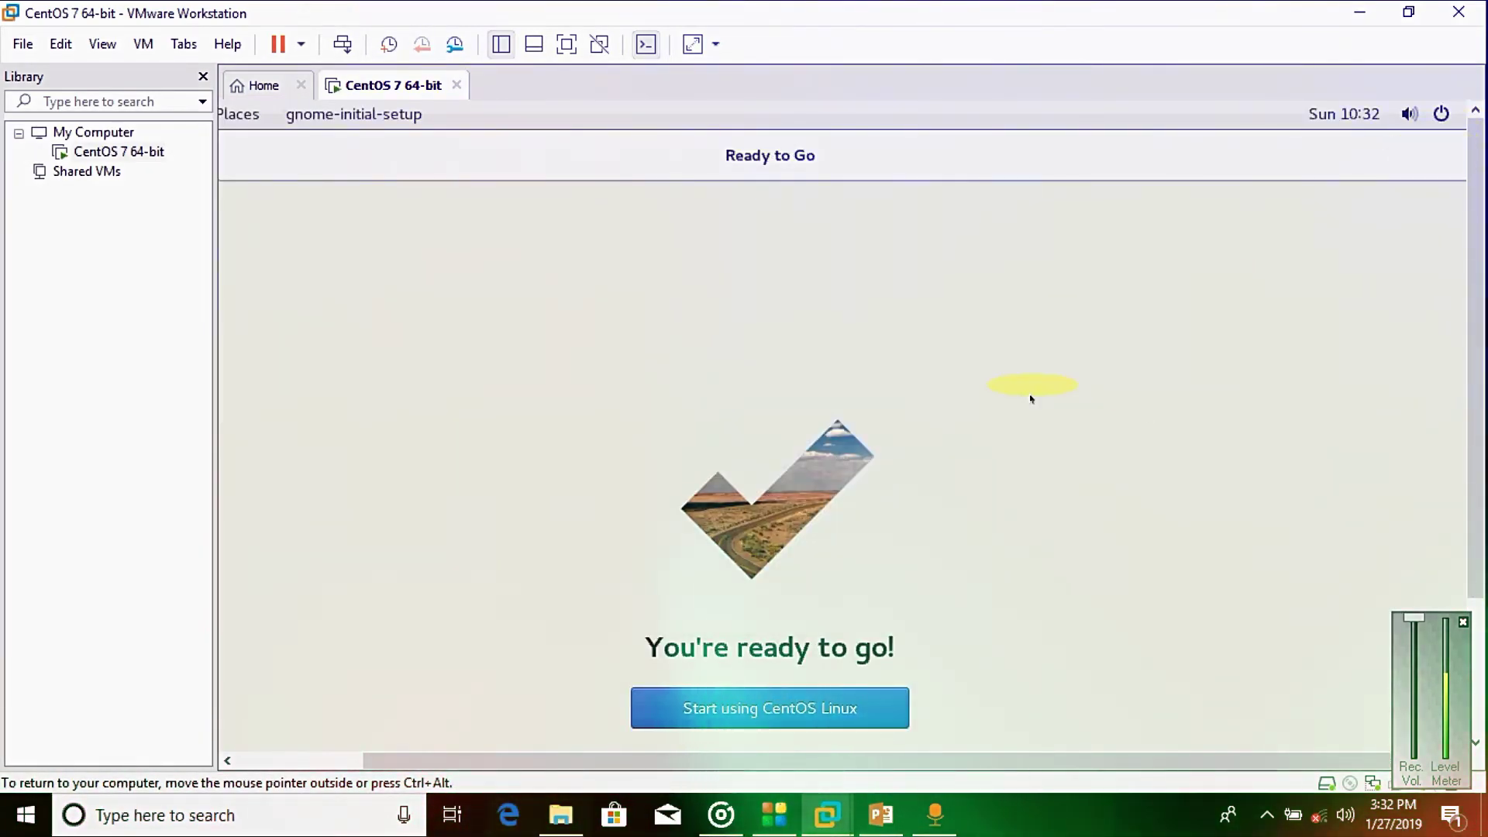
{"action": "left_click", "coordinate": [742, 707]}
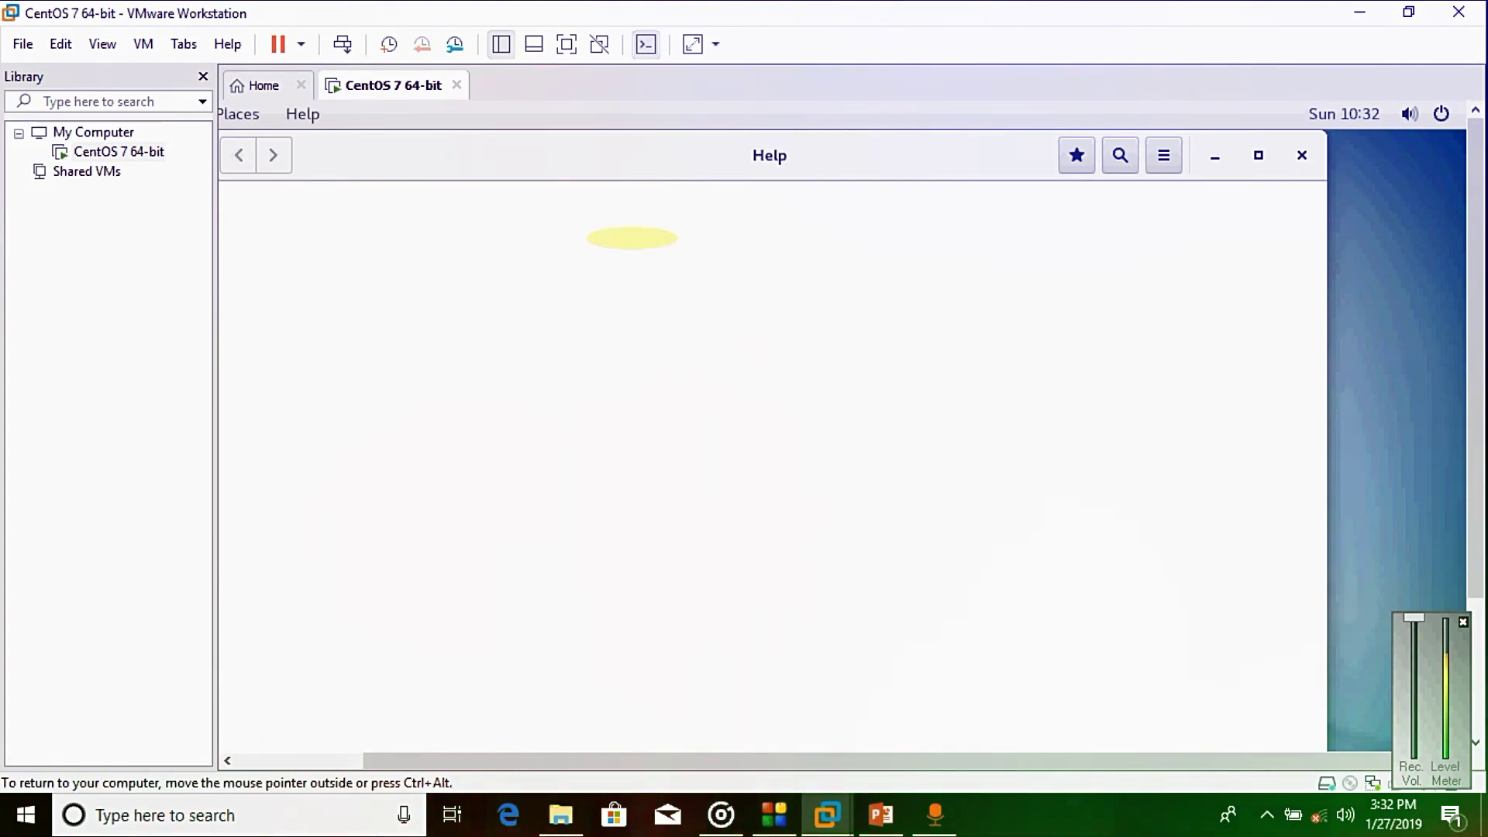
{"action": "left_click", "coordinate": [1302, 156]}
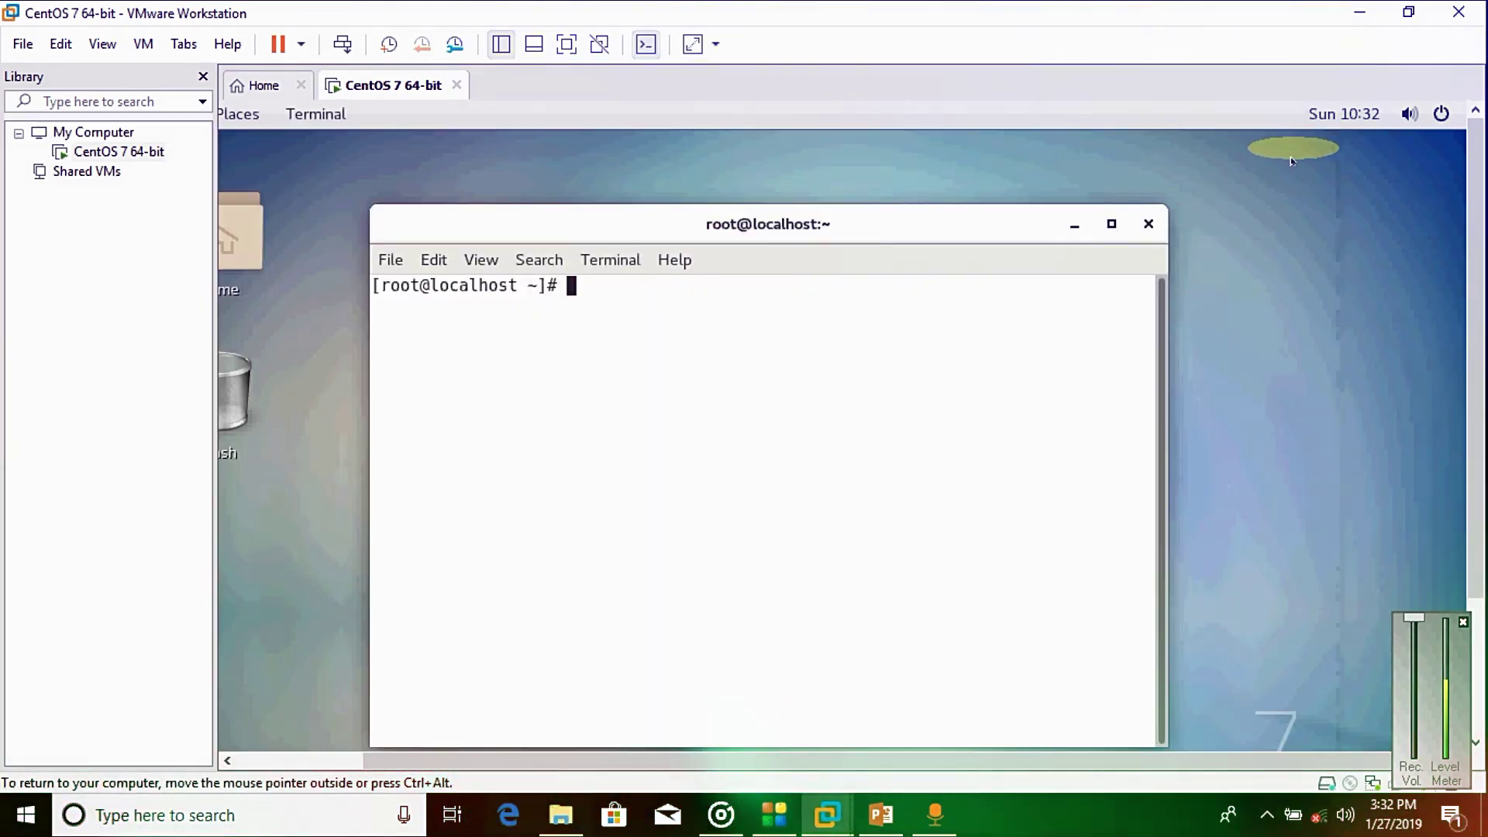